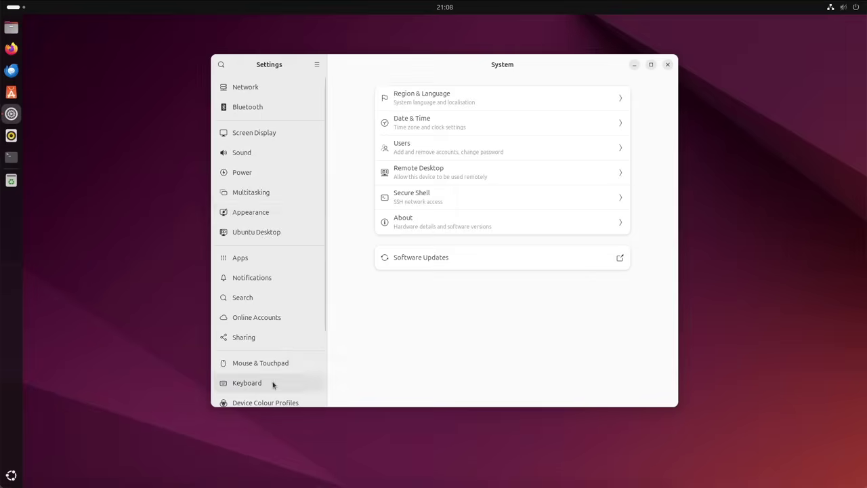
Review the system's About details and the Connectivity and Diagnostics privacy settings, closing Settings when finished.
{"action": "left_click", "coordinate": [425, 225]}
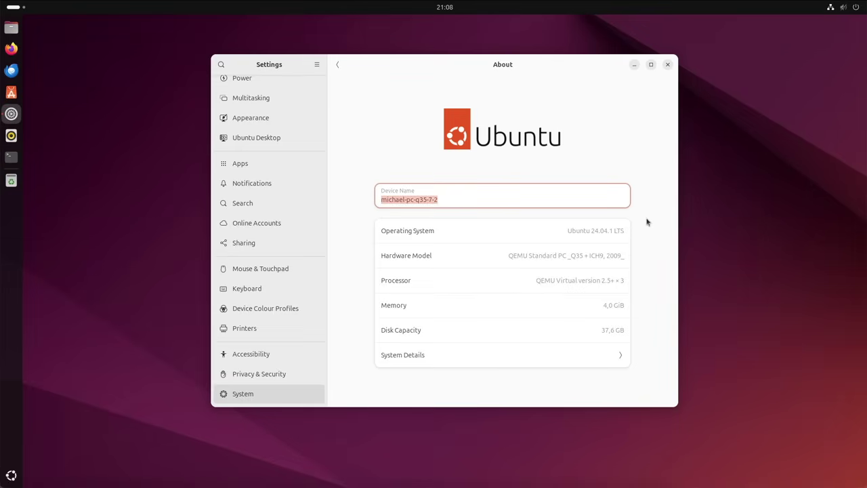
{"action": "left_click", "coordinate": [284, 375]}
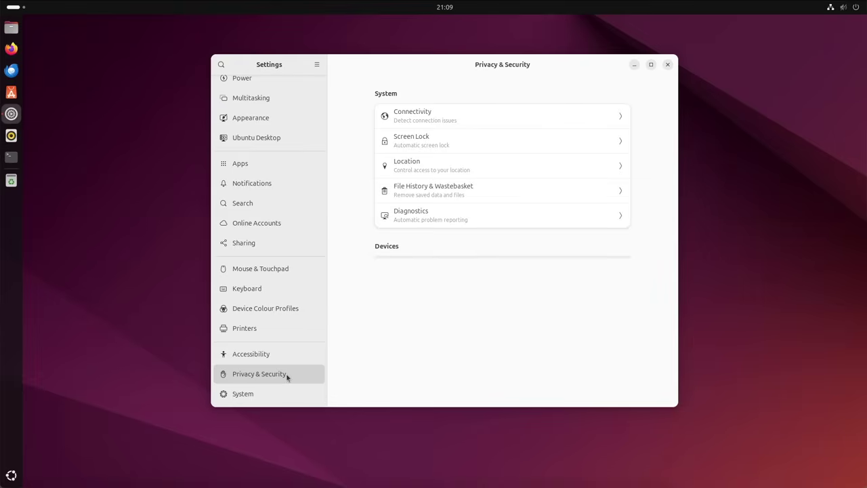
{"action": "left_click", "coordinate": [426, 121]}
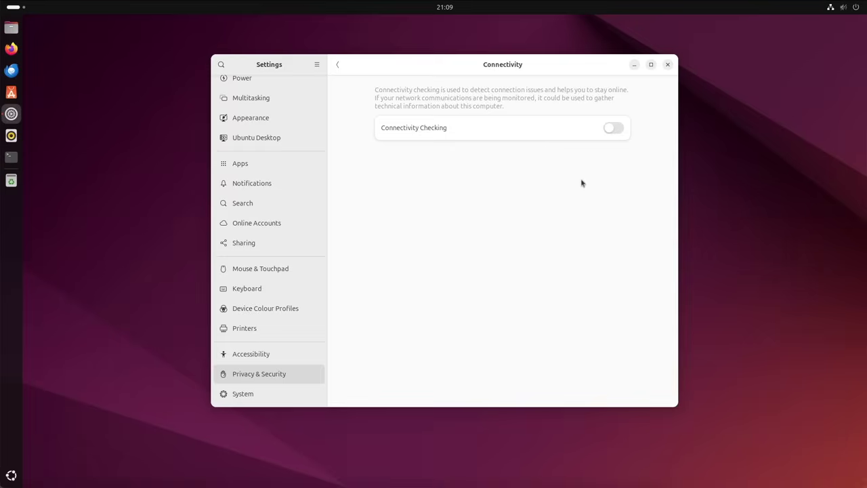
{"action": "left_click", "coordinate": [338, 65]}
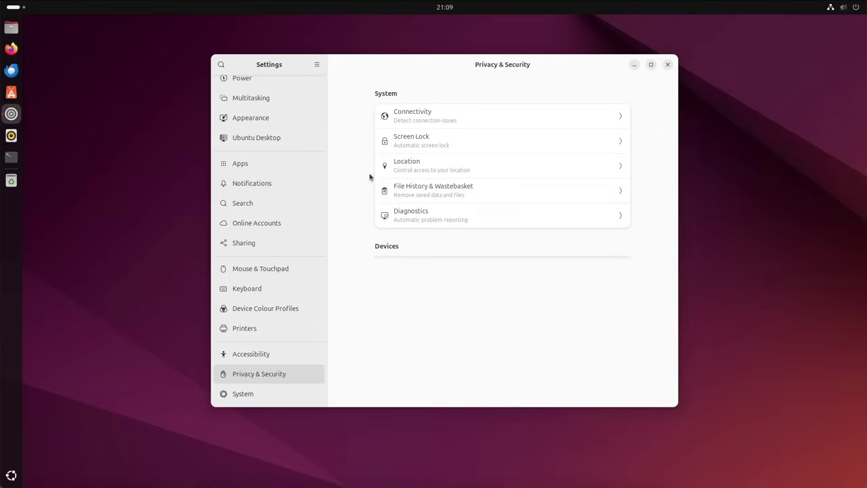
{"action": "left_click", "coordinate": [416, 215]}
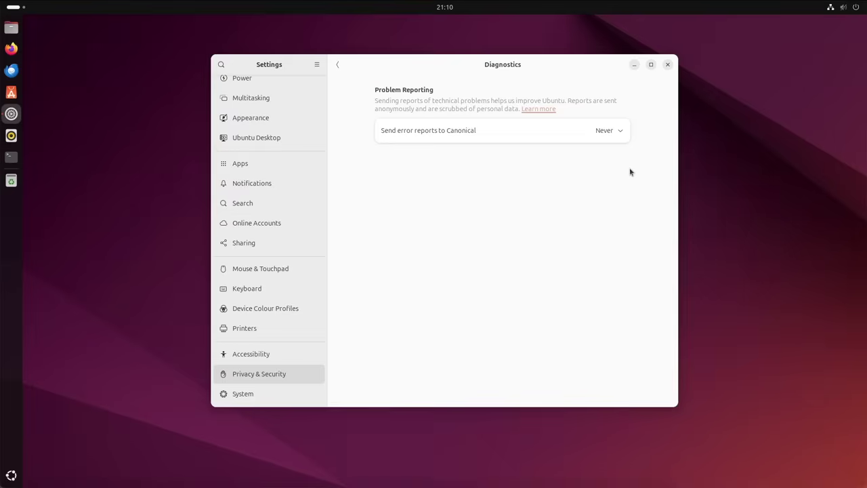
{"action": "left_click", "coordinate": [668, 64]}
Open an enlarged terminal window and install gnome-tweaks with apt, entering the account password and accepting the installation.
{"action": "left_click", "coordinate": [11, 158]}
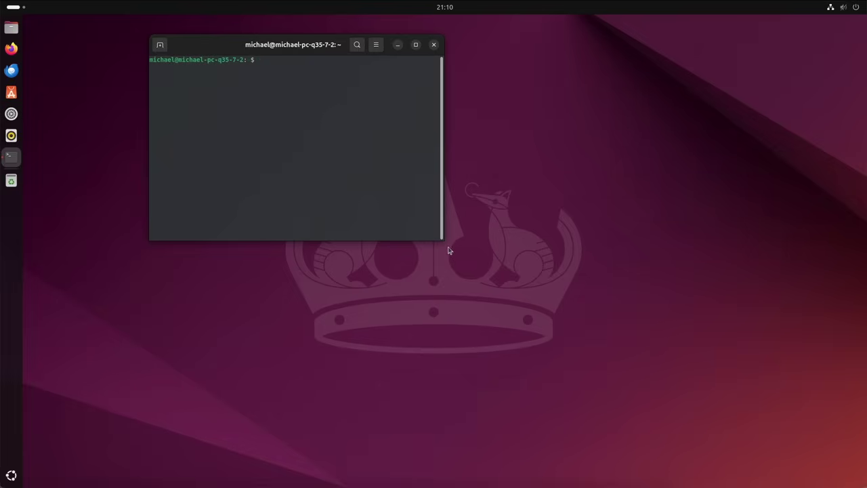
{"action": "left_click_drag", "start_coordinate": [446, 244], "coordinate": [635, 395]}
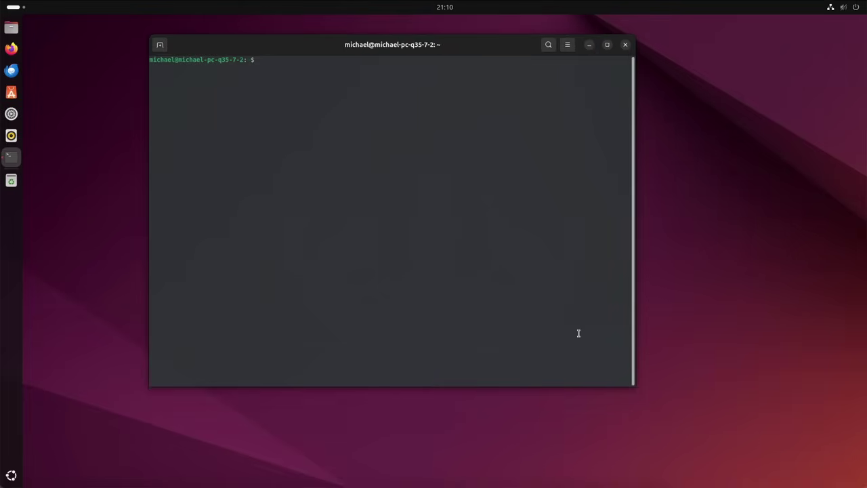
{"action": "type", "text": "sudo"}
{"action": "type", "text": "apt install g"}
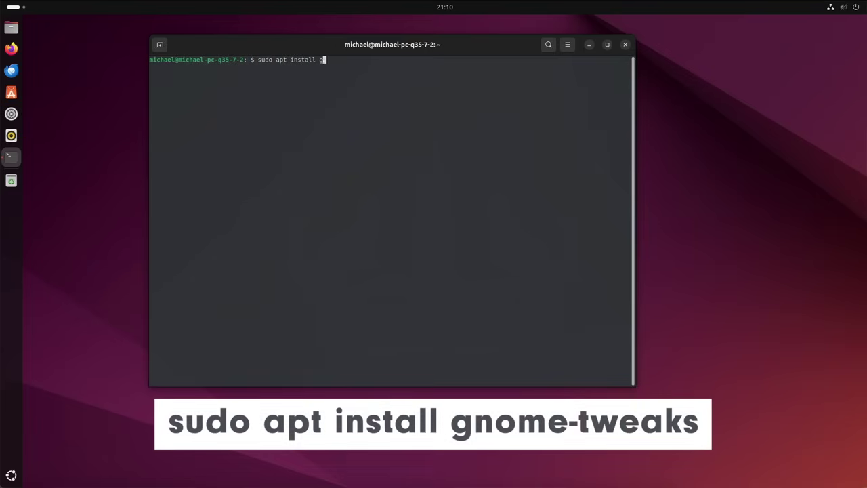
{"action": "type", "text": "nome-tweaks"}
{"action": "key", "text": "Return"}
{"action": "key", "text": "Return"}
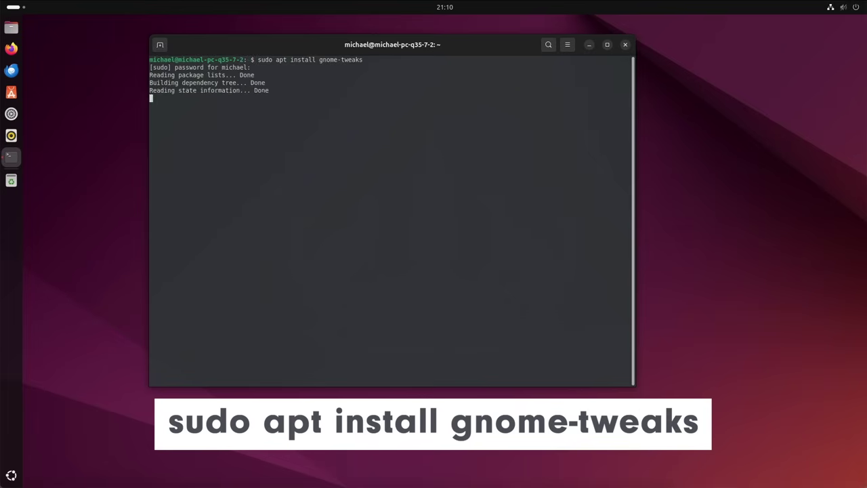
{"action": "type", "text": "y"}
{"action": "key", "text": "Return"}
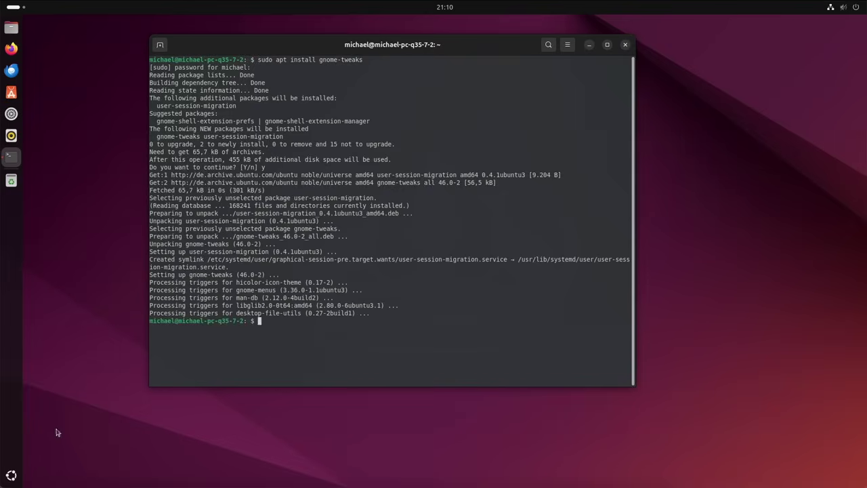
Search the installed applications for "tw", launch Tweaks and move its window towards the middle of the desktop.
{"action": "left_click", "coordinate": [11, 475]}
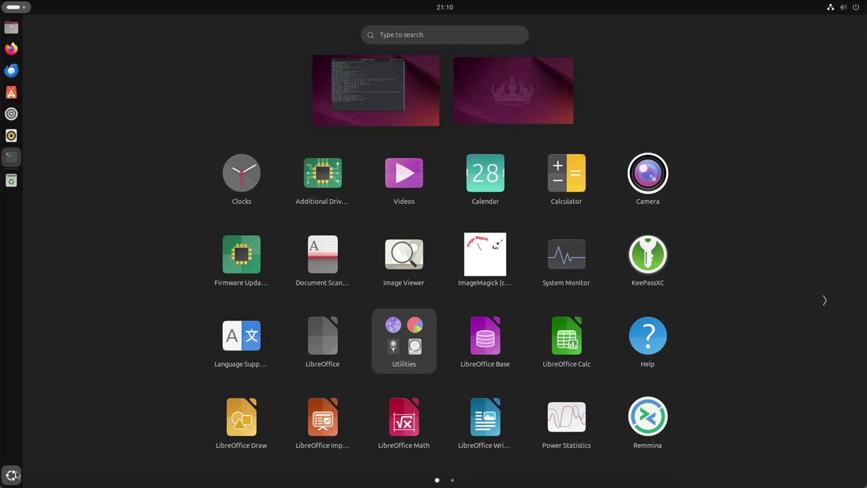
{"action": "type", "text": "tw"}
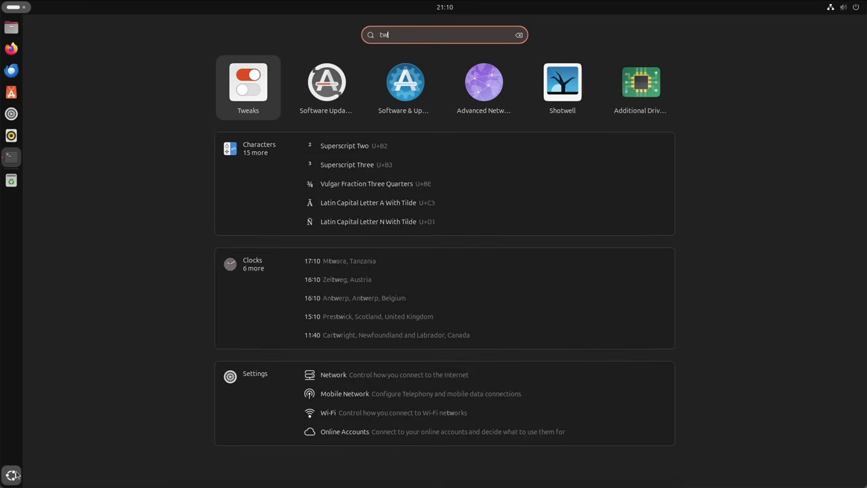
{"action": "left_click", "coordinate": [244, 87]}
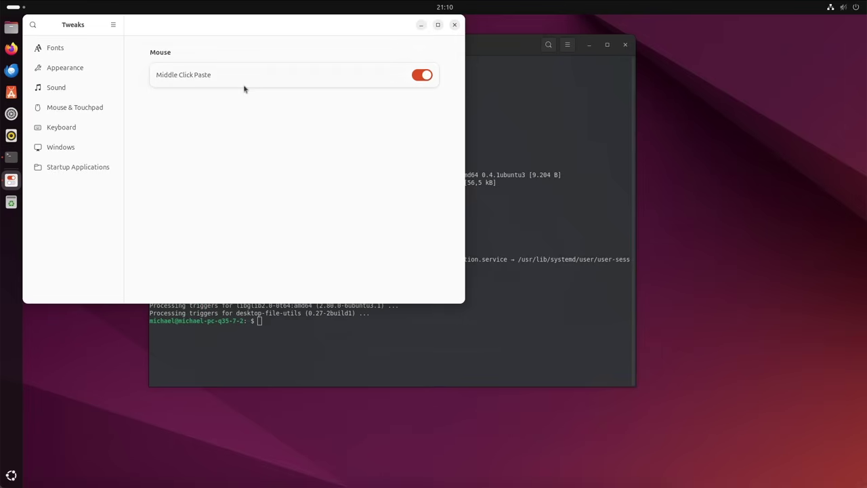
{"action": "left_click_drag", "start_coordinate": [248, 39], "coordinate": [393, 126]}
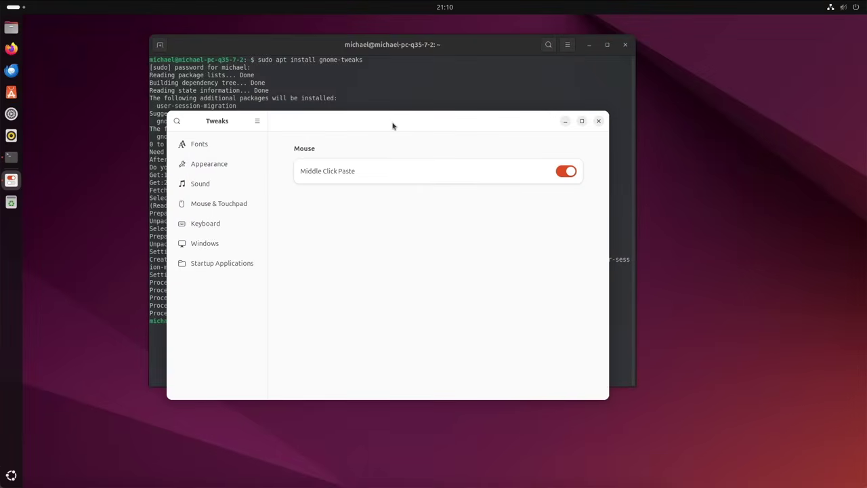
Examine the Appearance styles in Tweaks, including the available cursor themes.
{"action": "left_click", "coordinate": [226, 168]}
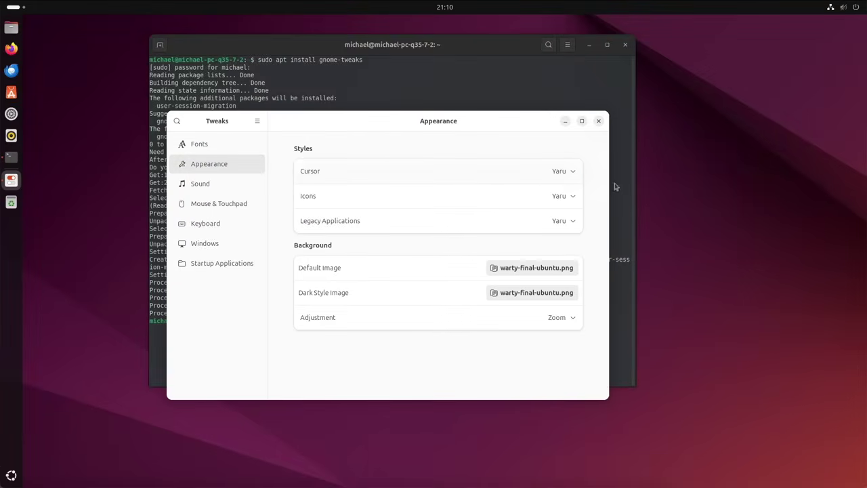
{"action": "left_click", "coordinate": [573, 172]}
{"action": "left_click", "coordinate": [573, 145]}
Try the Left placement for the window titlebar buttons and restore the placement to Right.
{"action": "left_click", "coordinate": [204, 245]}
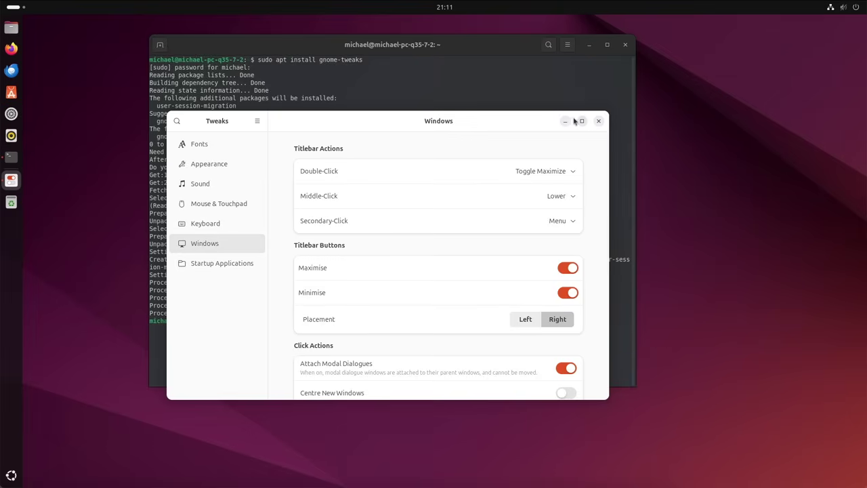
{"action": "left_click", "coordinate": [524, 322]}
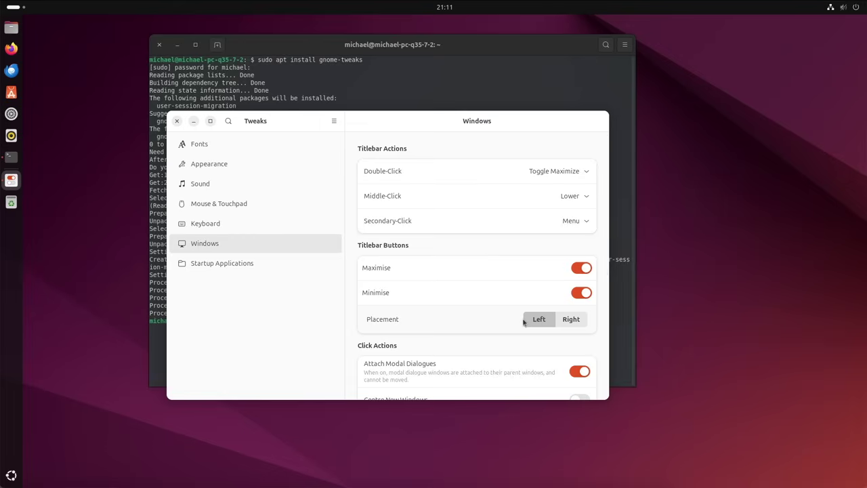
{"action": "left_click", "coordinate": [576, 321]}
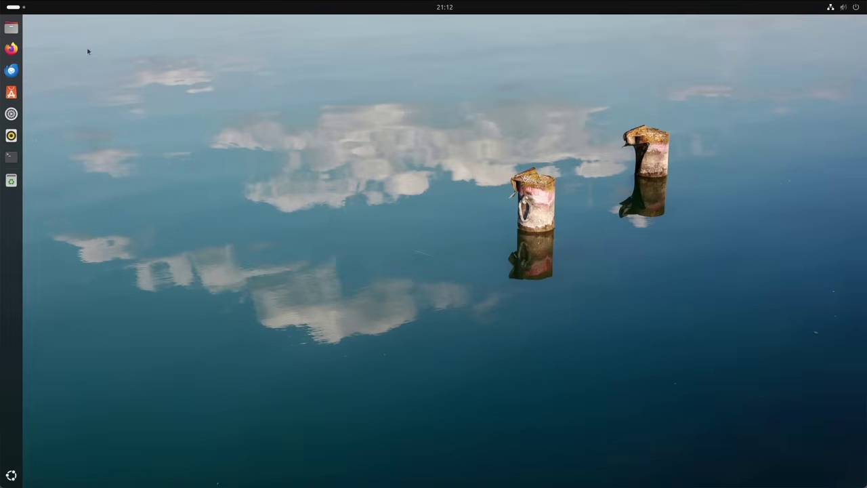
Open ubuntu-optimieren-2024.txt from the Dokumente folder at its Flatpak section and minimise the file manager.
{"action": "left_click", "coordinate": [14, 30]}
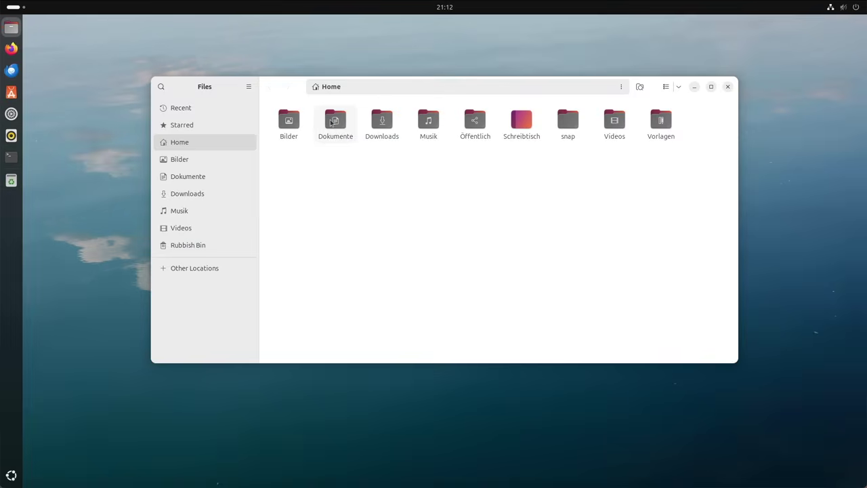
{"action": "double_click", "coordinate": [332, 121]}
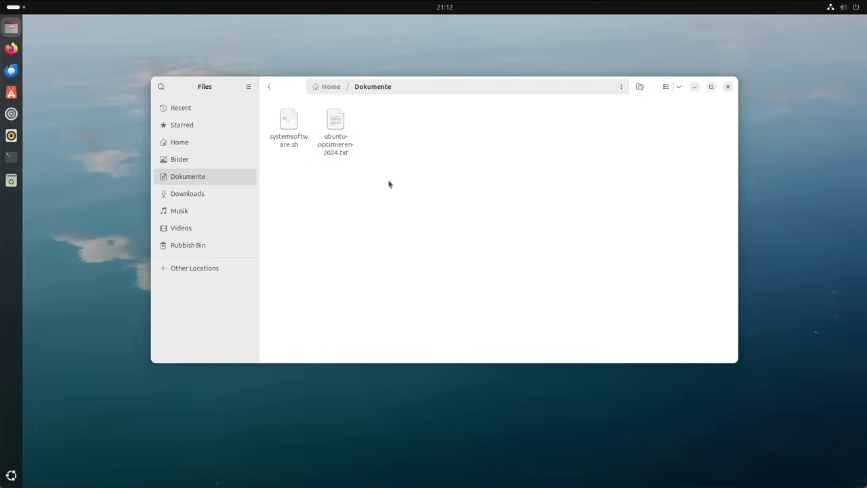
{"action": "left_click", "coordinate": [346, 127]}
{"action": "double_click", "coordinate": [346, 128]}
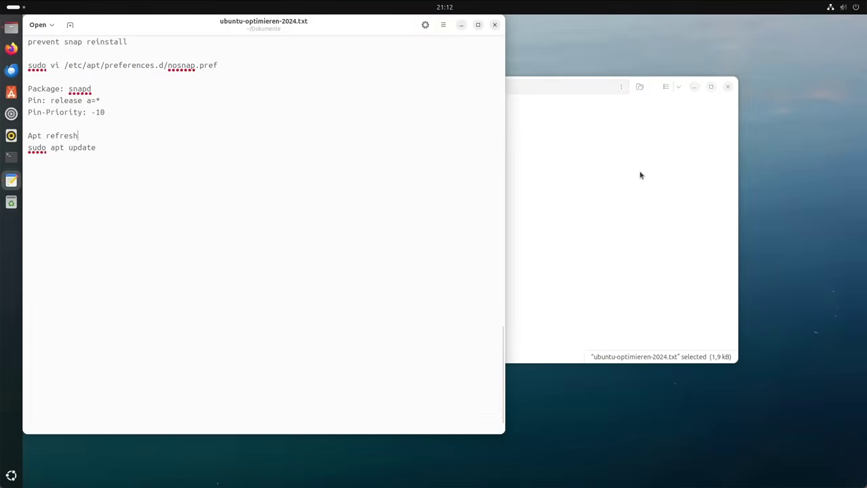
{"action": "scroll", "coordinate": [355, 169], "scroll_direction": "up", "scroll_amount": 15}
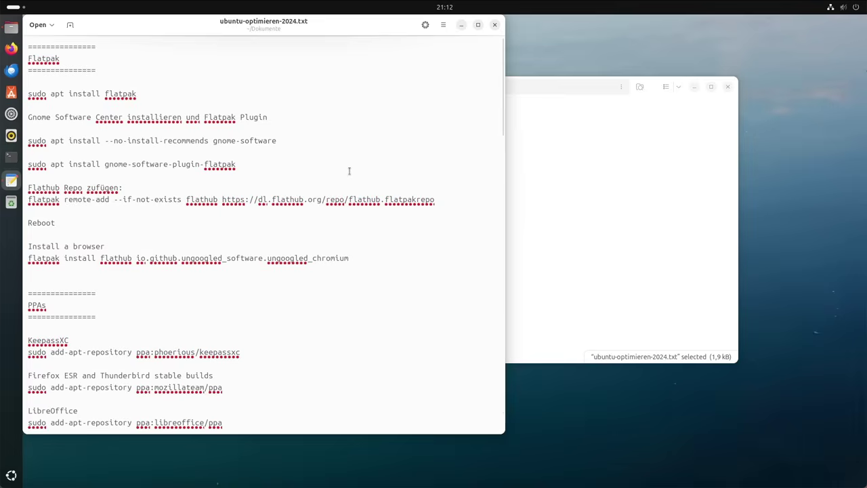
{"action": "left_click", "coordinate": [692, 88]}
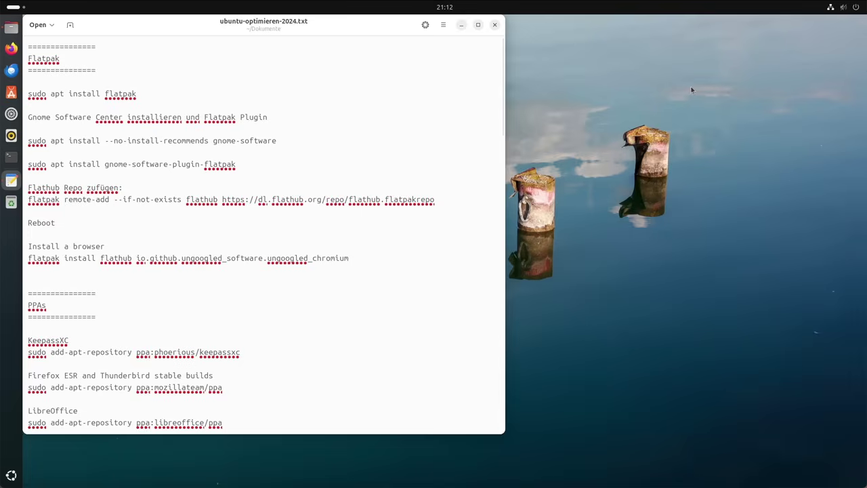
Open a terminal and tile it on the right half of the screen, with the text file on the left half.
{"action": "left_click_drag", "start_coordinate": [507, 116], "coordinate": [386, 127]}
{"action": "left_click", "coordinate": [11, 157]}
{"action": "left_click_drag", "start_coordinate": [514, 33], "coordinate": [866, 99]}
{"action": "left_click", "coordinate": [230, 64]}
{"action": "left_click_drag", "start_coordinate": [256, 32], "coordinate": [1, 31]}
{"action": "left_click", "coordinate": [513, 103]}
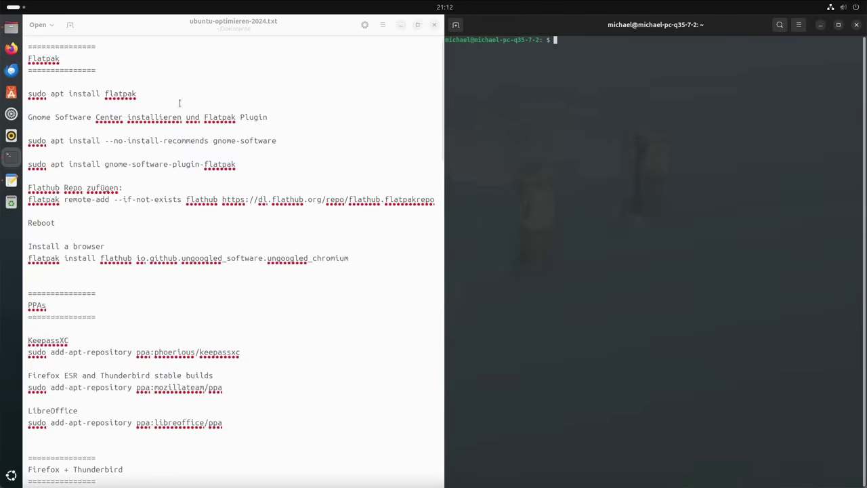
Copy "sudo apt install flatpak" from the notes into the terminal and run it, entering the account password and accepting the installation.
{"action": "left_click_drag", "start_coordinate": [140, 94], "coordinate": [23, 94]}
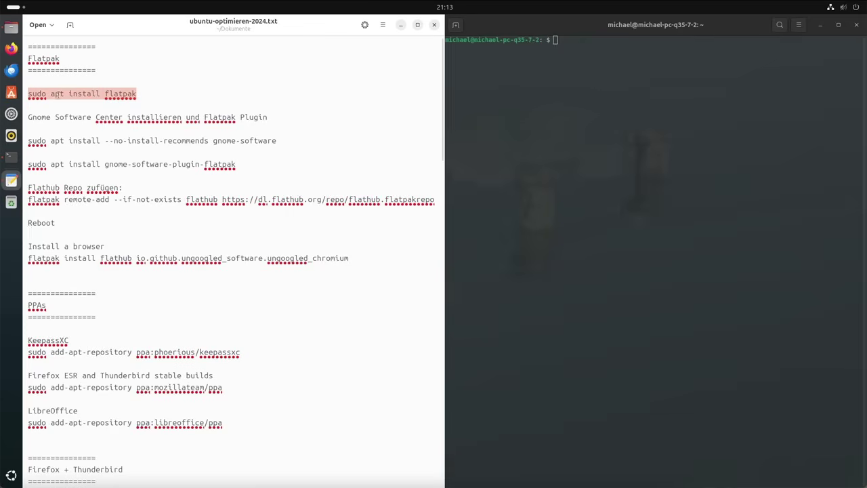
{"action": "right_click", "coordinate": [120, 93]}
{"action": "left_click", "coordinate": [145, 114]}
{"action": "left_click", "coordinate": [690, 116]}
{"action": "right_click", "coordinate": [690, 116]}
{"action": "left_click", "coordinate": [720, 145]}
{"action": "key", "text": "Return"}
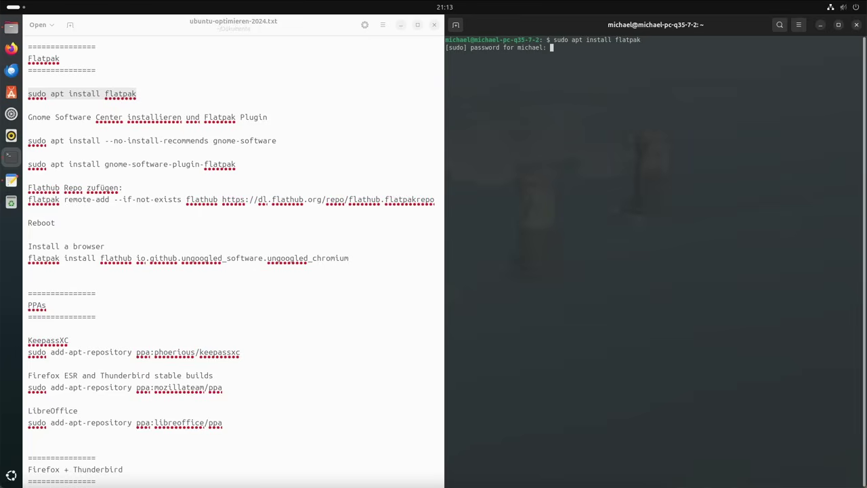
{"action": "key", "text": "Return"}
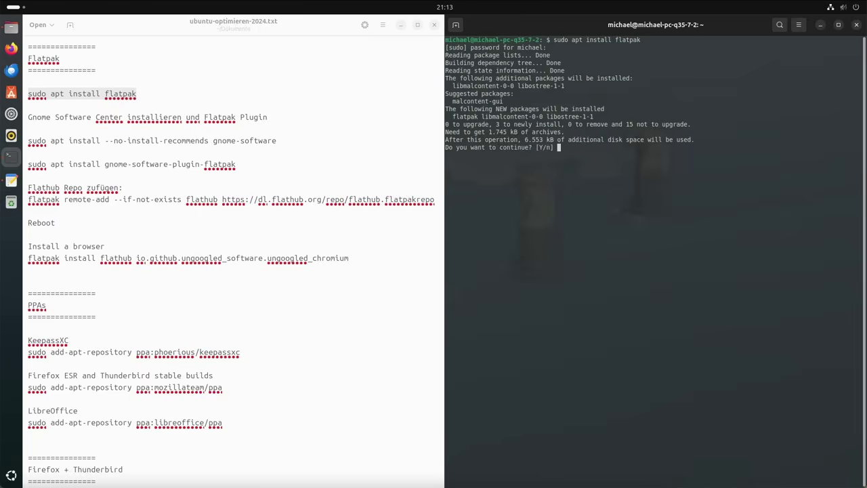
{"action": "type", "text": "y"}
{"action": "key", "text": "Return"}
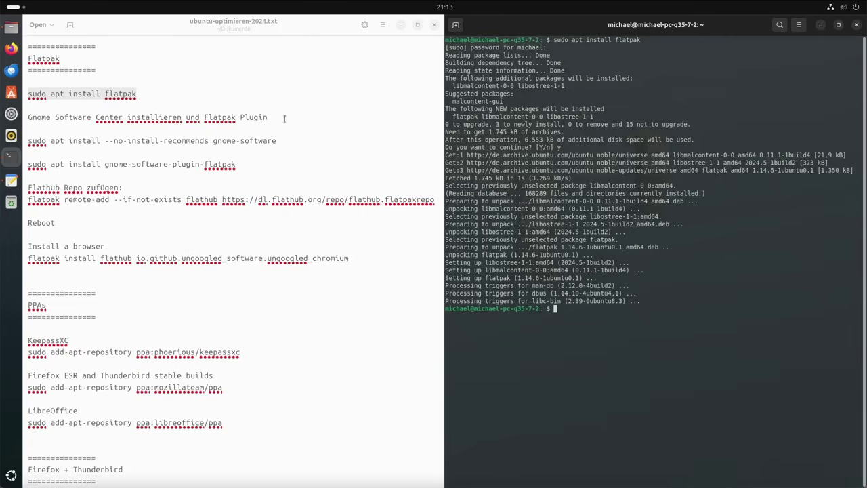
Copy "sudo apt install --no-install-recommends gnome-software" from the notes into the terminal, run it and accept the installation.
{"action": "left_click_drag", "start_coordinate": [277, 140], "coordinate": [28, 140]}
{"action": "right_click", "coordinate": [101, 142]}
{"action": "left_click", "coordinate": [120, 164]}
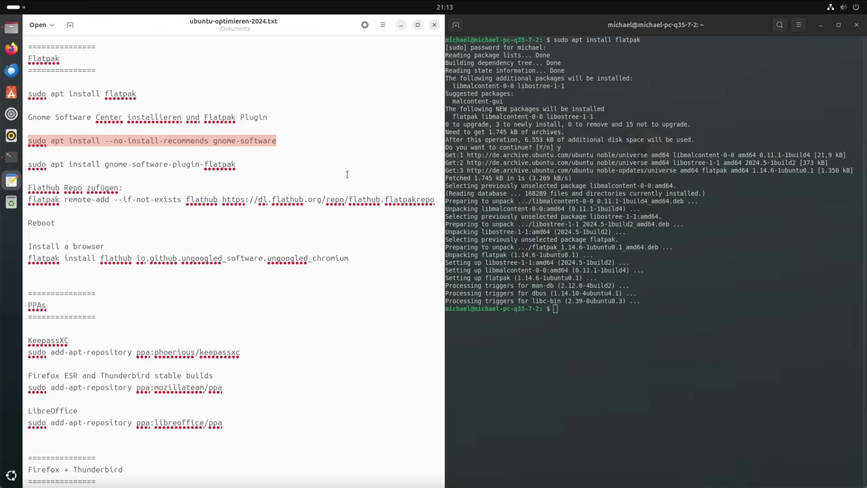
{"action": "left_click", "coordinate": [584, 316]}
{"action": "right_click", "coordinate": [584, 315]}
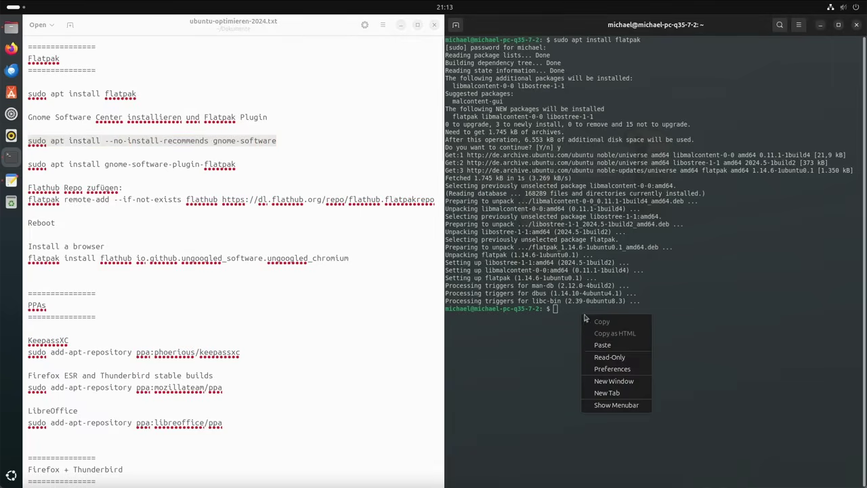
{"action": "left_click", "coordinate": [603, 346]}
{"action": "key", "text": "Return"}
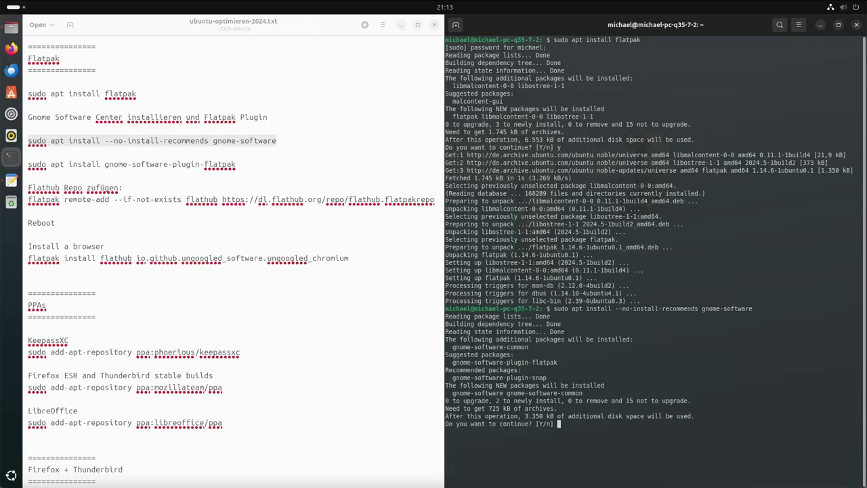
{"action": "type", "text": "y"}
{"action": "key", "text": "Return"}
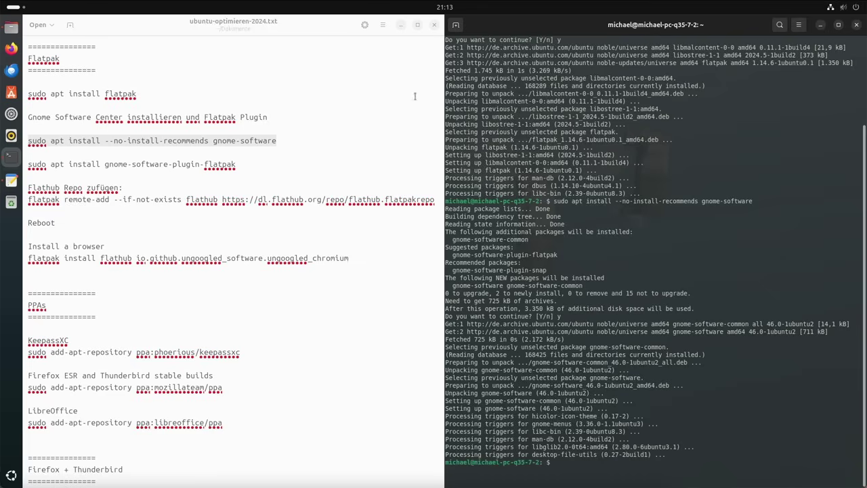
Copy "sudo apt install gnome-software-plugin-flatpak" from the notes into the terminal, run it and accept the installation.
{"action": "triple_click", "coordinate": [225, 166]}
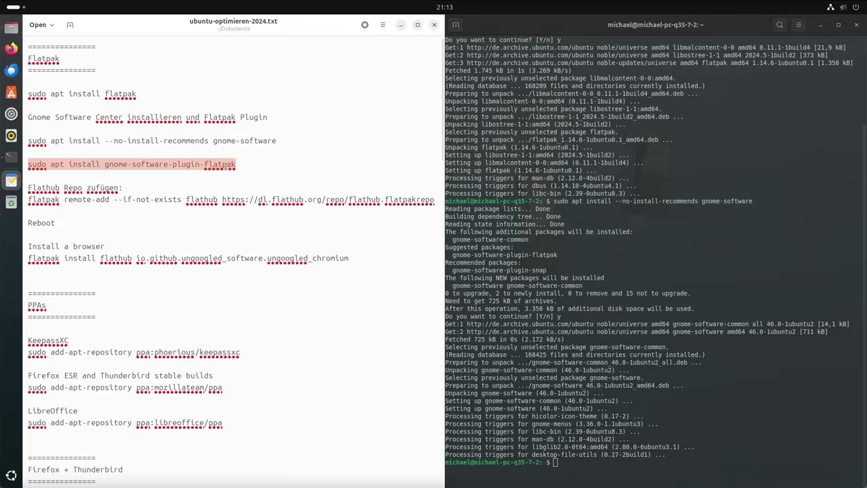
{"action": "right_click", "coordinate": [227, 168]}
{"action": "left_click", "coordinate": [242, 192]}
{"action": "left_click", "coordinate": [606, 466]}
{"action": "right_click", "coordinate": [608, 468]}
{"action": "left_click", "coordinate": [648, 398]}
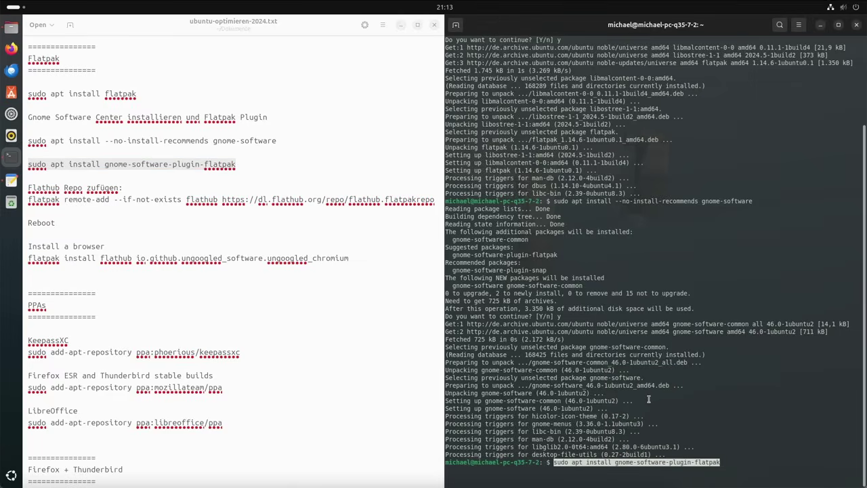
{"action": "key", "text": "Return"}
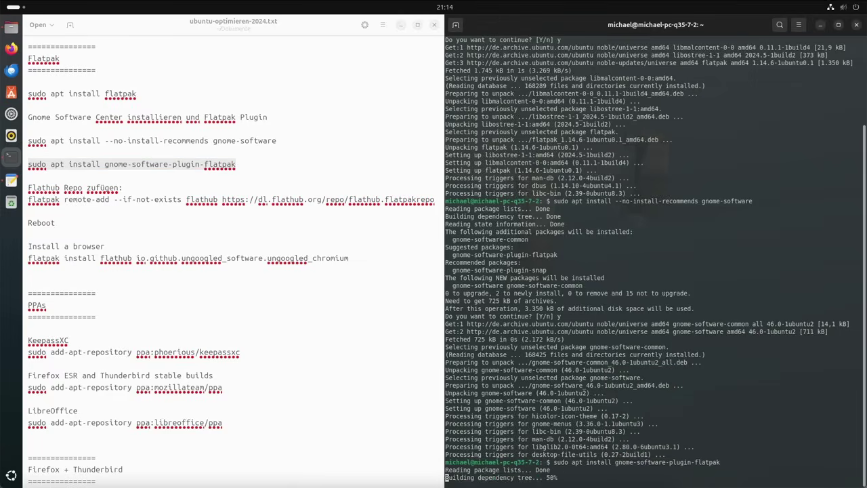
{"action": "type", "text": "y"}
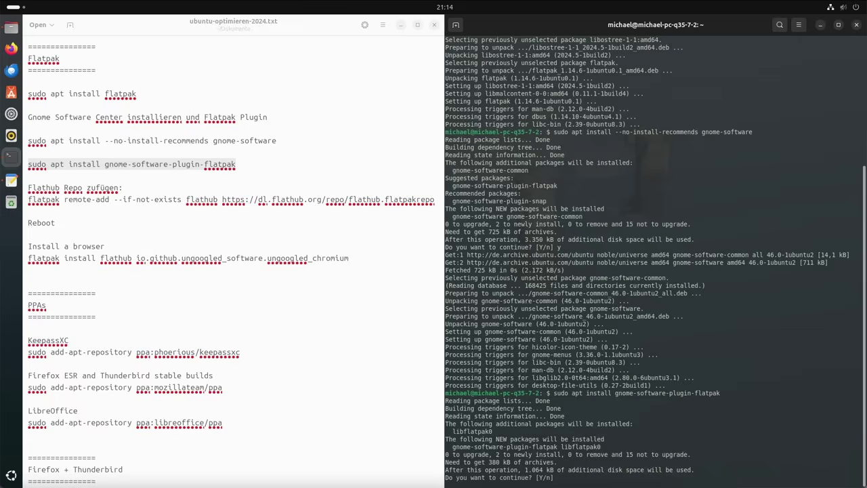
{"action": "key", "text": "Return"}
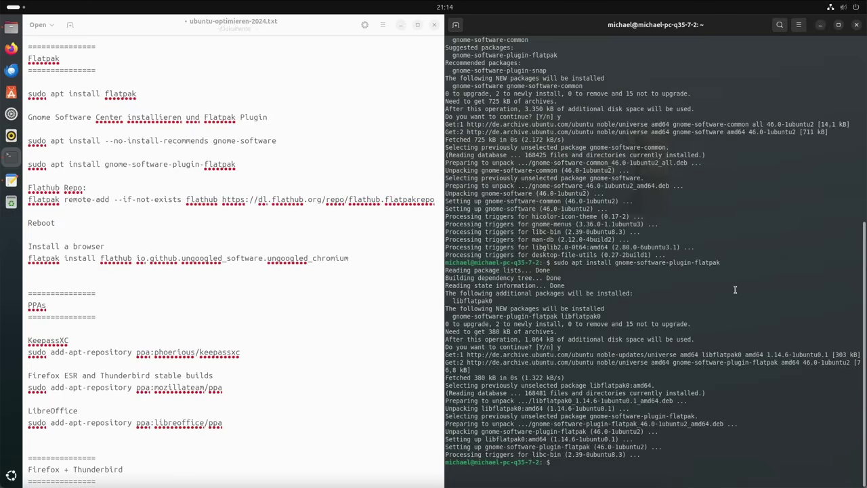
List the Flatpak remotes, and add the Flathub repository by running the notes' "flatpak remote-add --if-not-exists flathub" command, authenticating with the account password.
{"action": "type", "text": "flatpak remotes"}
{"action": "key", "text": "Return"}
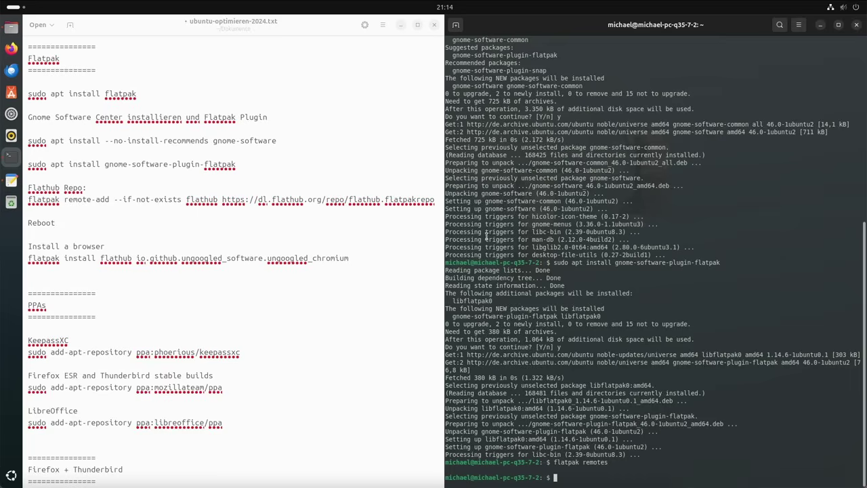
{"action": "left_click", "coordinate": [435, 199]}
{"action": "left_click_drag", "start_coordinate": [288, 208], "coordinate": [28, 200]}
{"action": "right_click", "coordinate": [33, 200]}
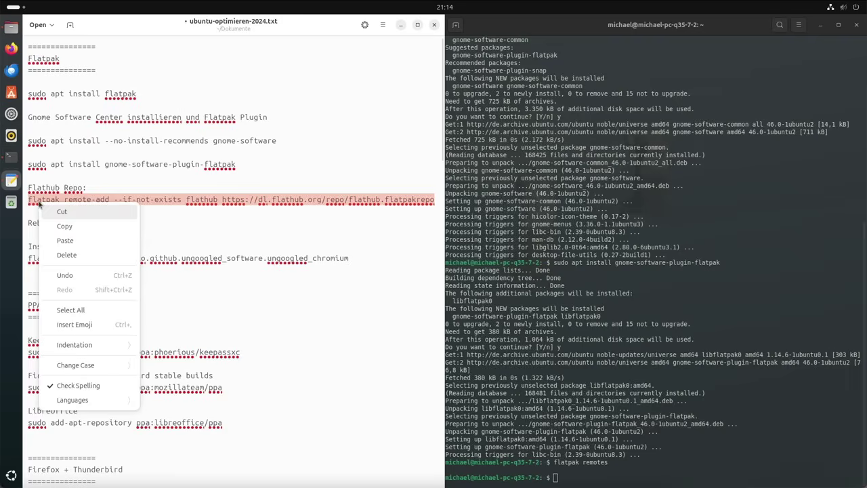
{"action": "left_click", "coordinate": [68, 228]}
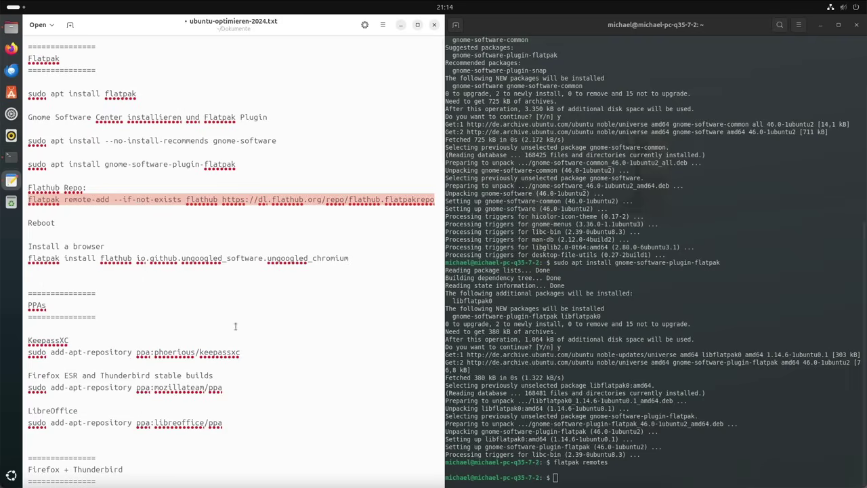
{"action": "left_click", "coordinate": [662, 474]}
{"action": "right_click", "coordinate": [662, 474]}
{"action": "left_click", "coordinate": [695, 407]}
{"action": "key", "text": "Return"}
{"action": "type", "text": "*********"}
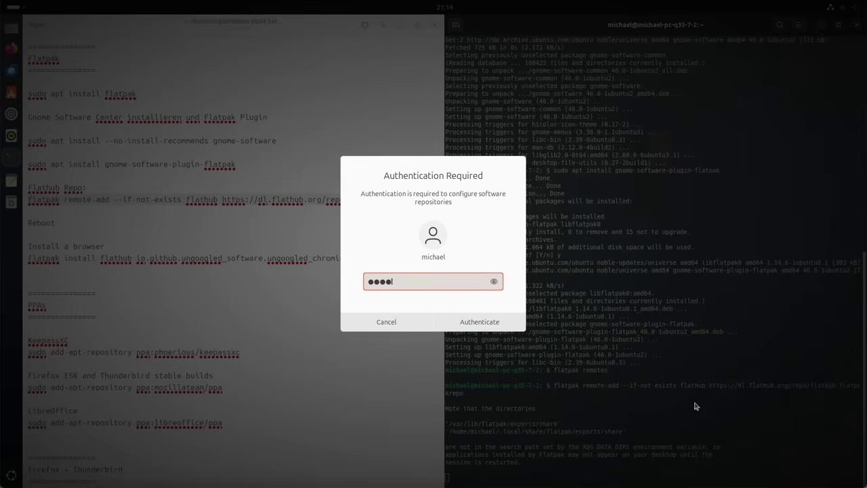
{"action": "key", "text": "Return"}
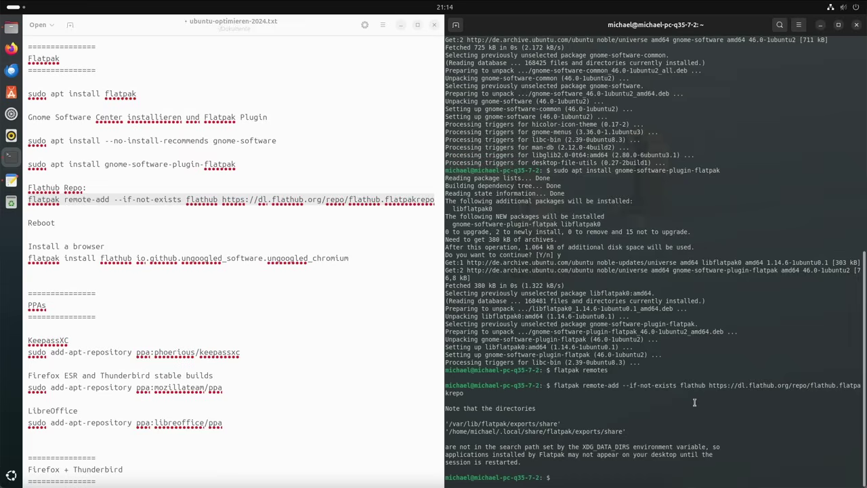
Reboot the computer from the terminal with superuser rights.
{"action": "type", "text": "sudo reo"}
{"action": "key", "text": "BackSpace"}
{"action": "type", "text": "b"}
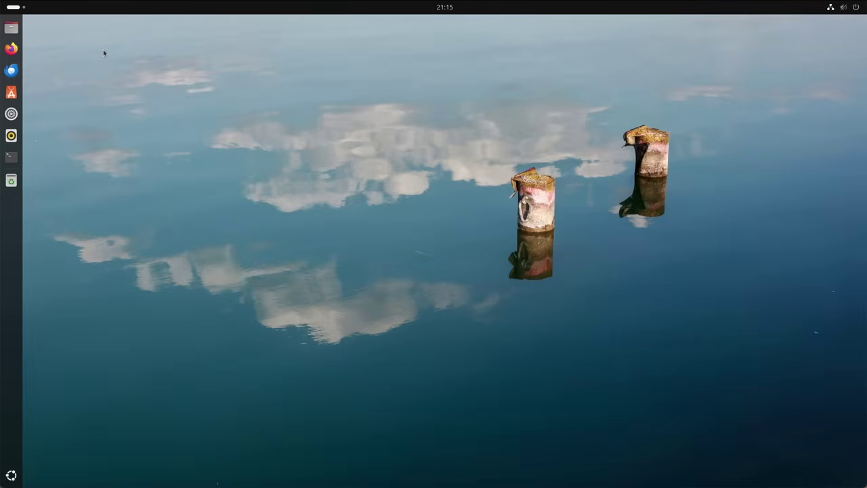
Open a new terminal, run "flatpak remotes" to check the configured repositories, and move the window aside.
{"action": "left_click", "coordinate": [10, 156]}
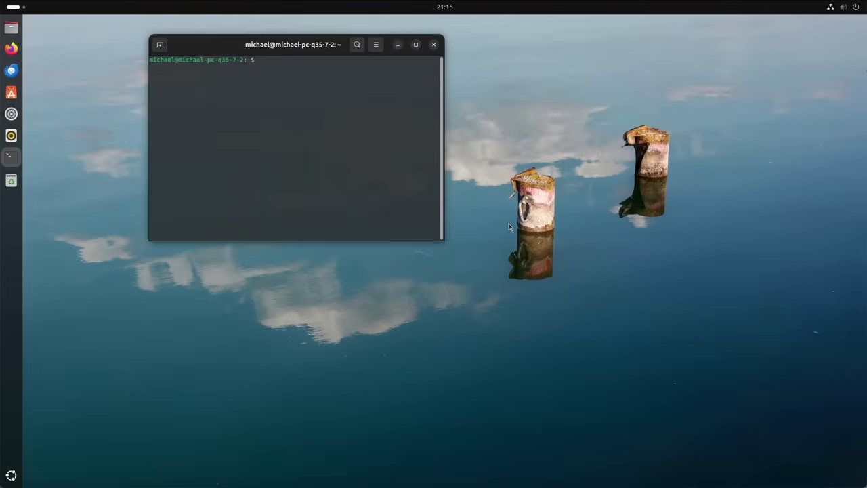
{"action": "type", "text": "flatpak remotes"}
{"action": "key", "text": "Return"}
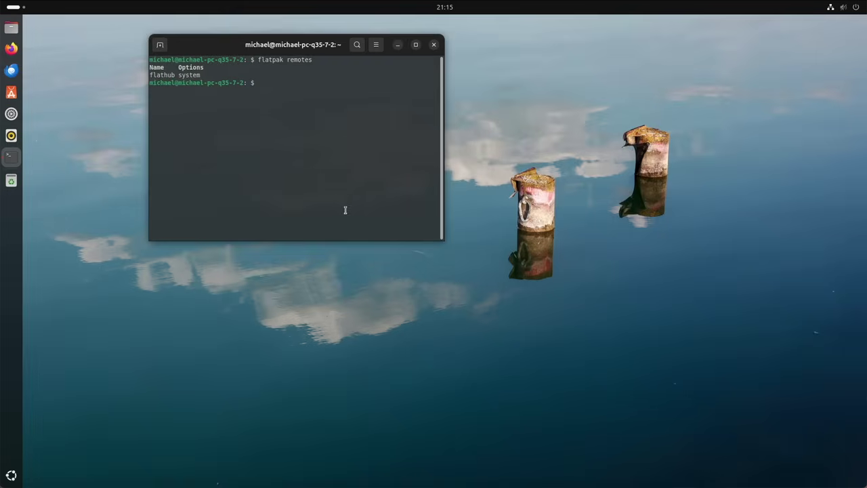
{"action": "double_click", "coordinate": [160, 75]}
{"action": "left_click_drag", "start_coordinate": [266, 45], "coordinate": [535, 149]}
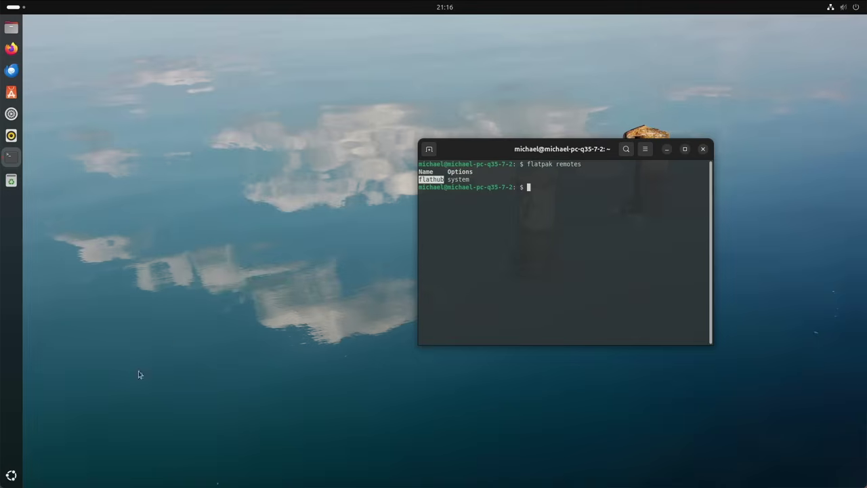
Open the Software application from the second page of the application overview.
{"action": "left_click", "coordinate": [12, 475]}
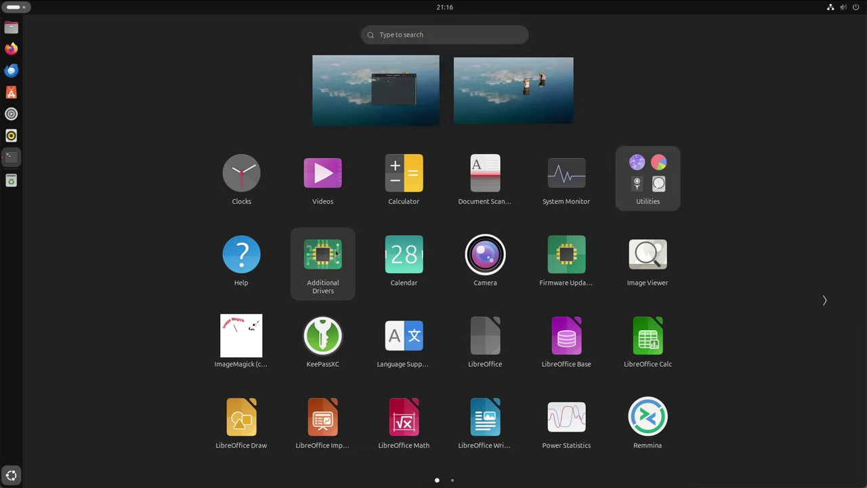
{"action": "scroll", "coordinate": [347, 250], "scroll_direction": "down", "scroll_amount": 1}
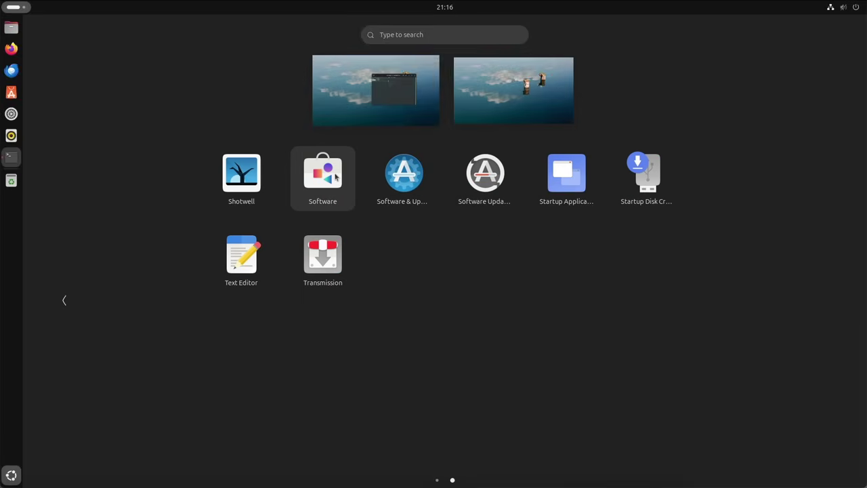
{"action": "left_click", "coordinate": [335, 176]}
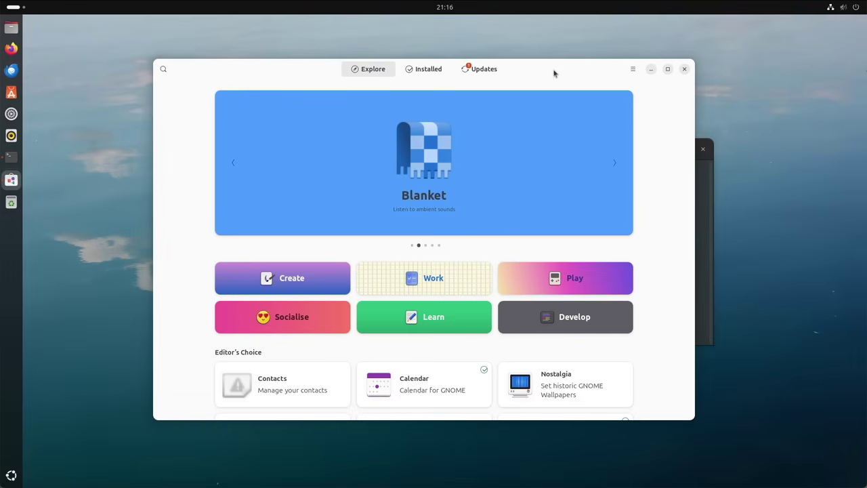
Search the software catalogue for spotify, check the sources offered for Spotify, and return to the search results.
{"action": "left_click", "coordinate": [163, 68]}
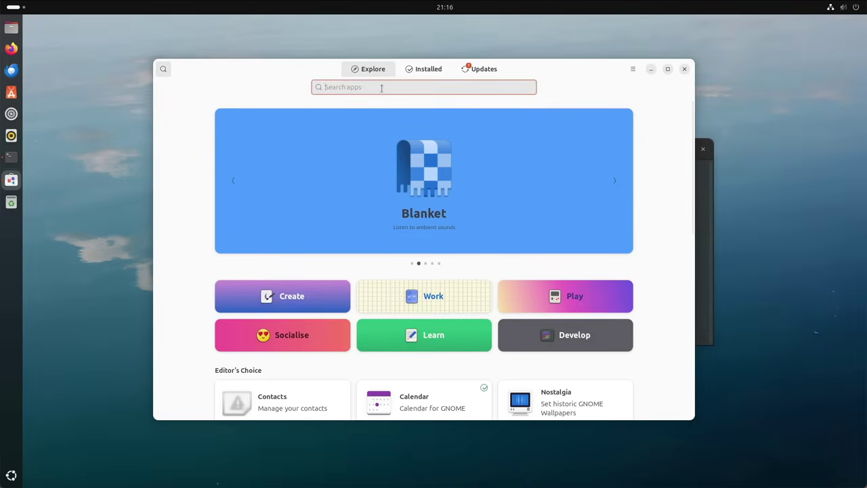
{"action": "type", "text": "spotify"}
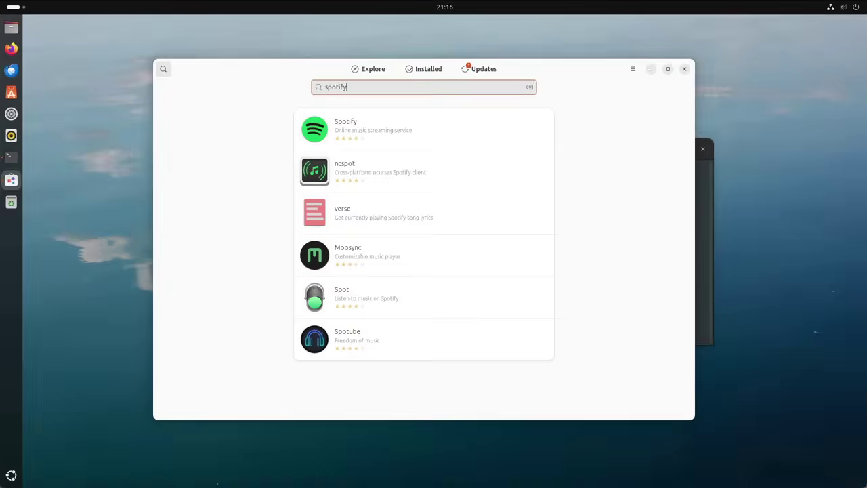
{"action": "left_click", "coordinate": [328, 133]}
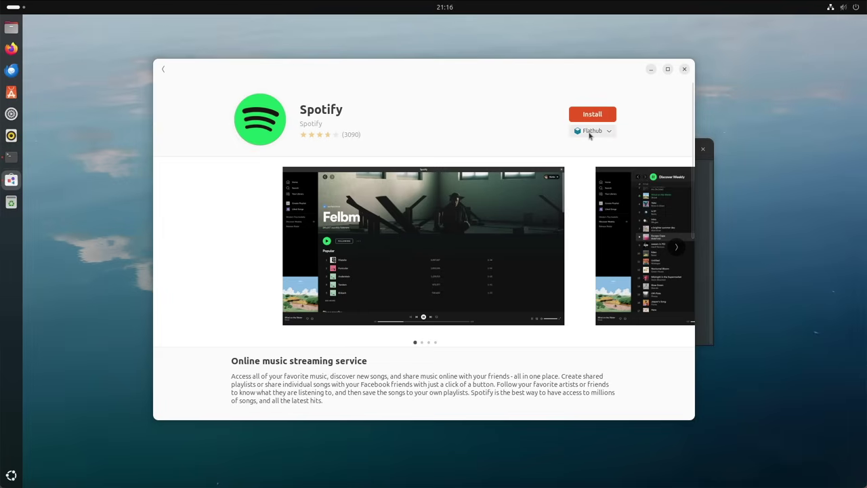
{"action": "left_click", "coordinate": [598, 133]}
{"action": "left_click", "coordinate": [598, 134]}
{"action": "key", "text": "alt+Left"}
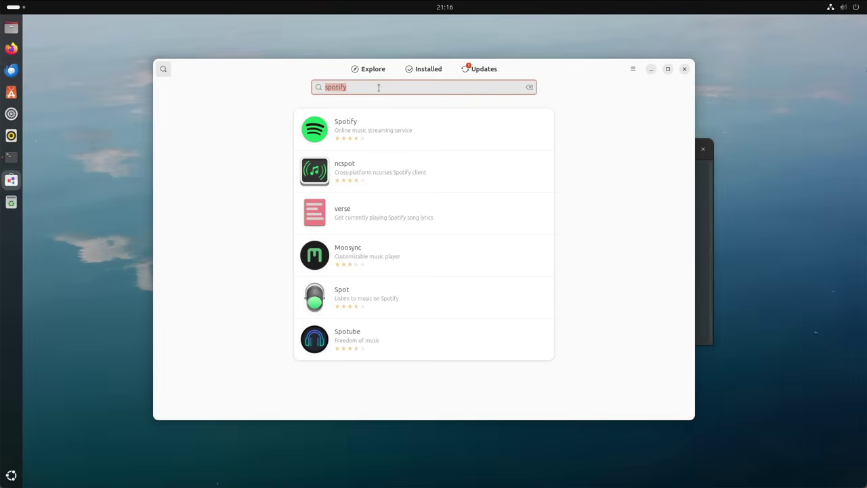
Search for ungoogle, start installing Ungoogled Chromium, and minimise the Software window.
{"action": "type", "text": "ungoogle"}
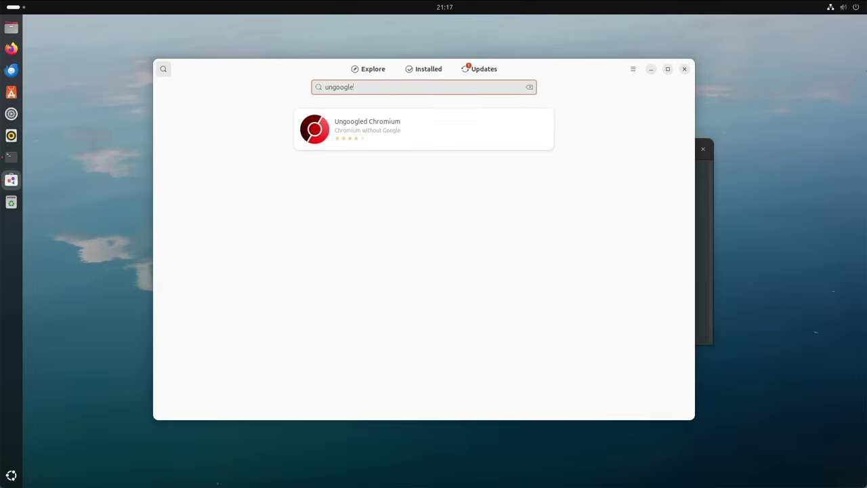
{"action": "left_click", "coordinate": [351, 132]}
{"action": "left_click", "coordinate": [590, 120]}
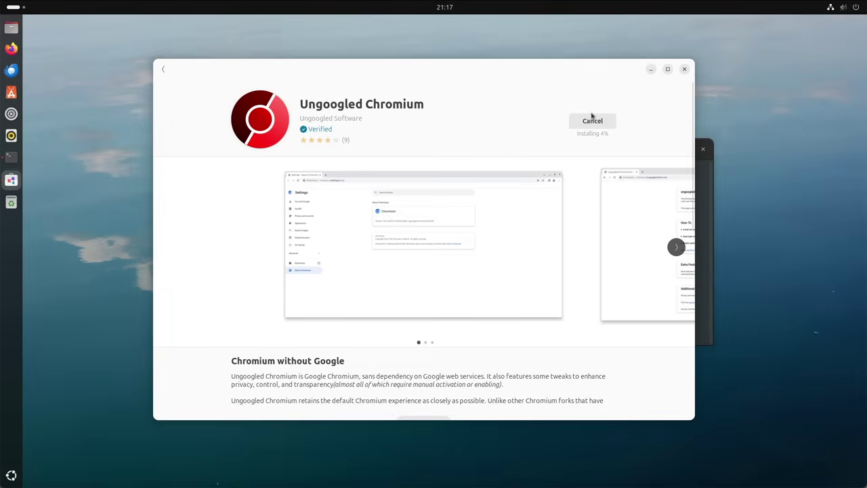
{"action": "left_click_drag", "start_coordinate": [550, 72], "coordinate": [658, 55]}
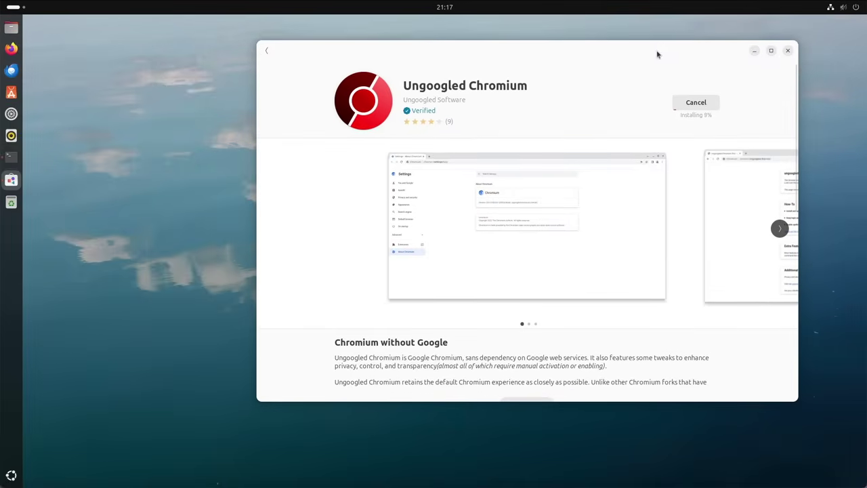
{"action": "left_click", "coordinate": [754, 53]}
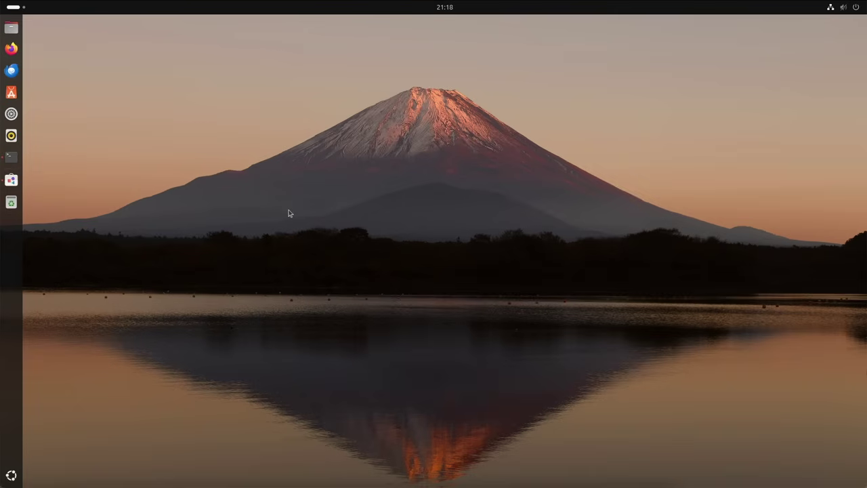
Bring back the Software window, check the installation progress of Ungoogled Chromium, and return to the Explore page.
{"action": "key", "text": "alt+Tab"}
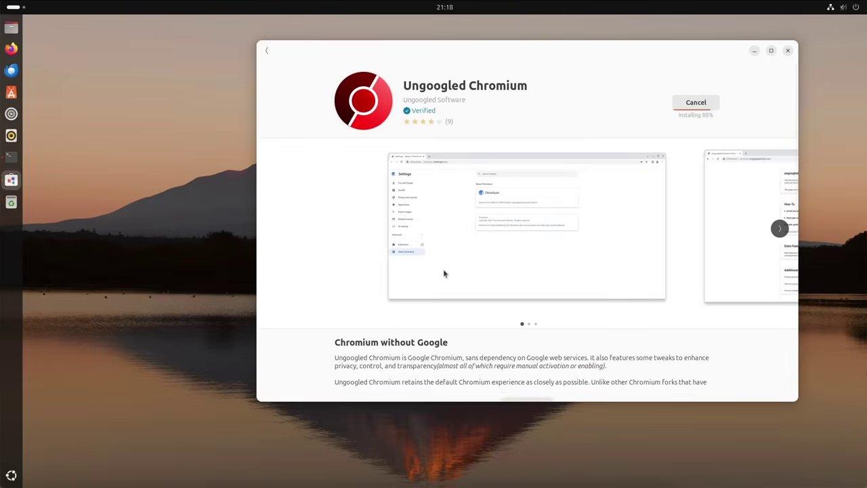
{"action": "left_click_drag", "start_coordinate": [505, 55], "coordinate": [444, 61]}
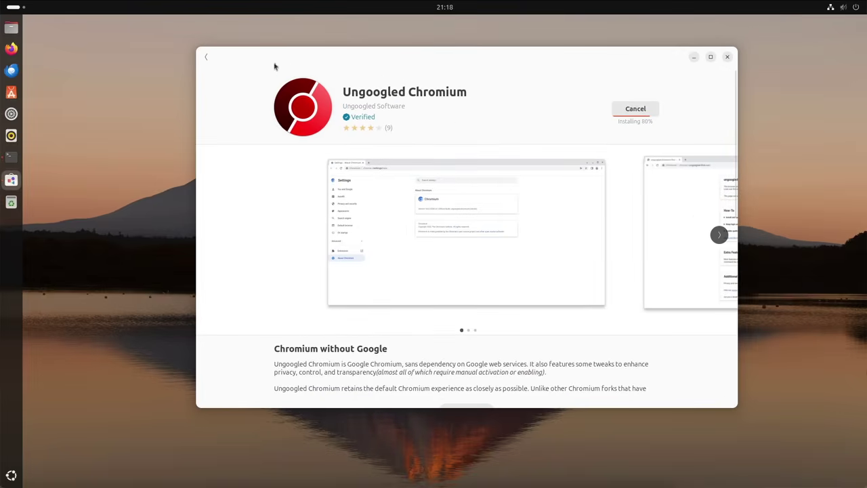
{"action": "left_click", "coordinate": [208, 58]}
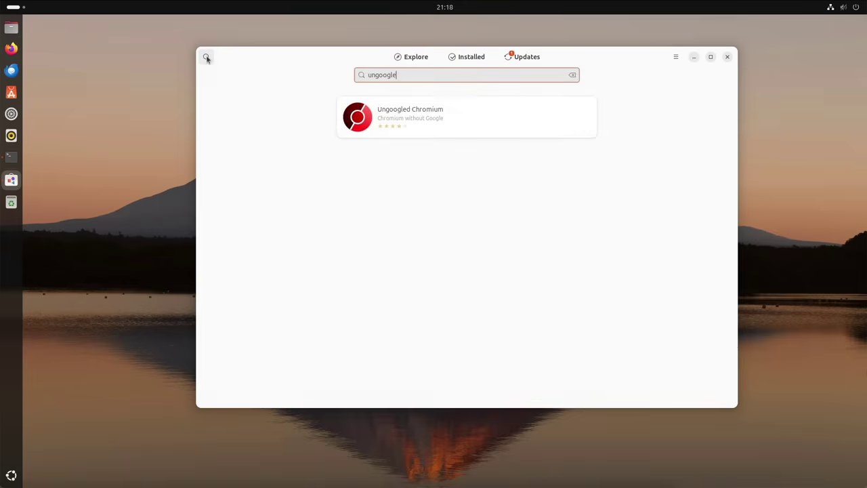
{"action": "left_click", "coordinate": [424, 61]}
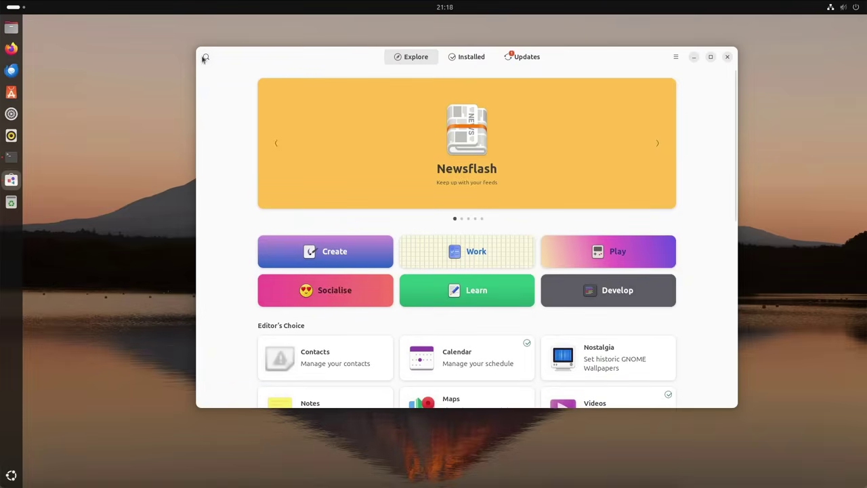
Search the software catalogue for keepassxc and open the KeePassXC page.
{"action": "key", "text": "ctrl+f"}
{"action": "type", "text": "keepassxc"}
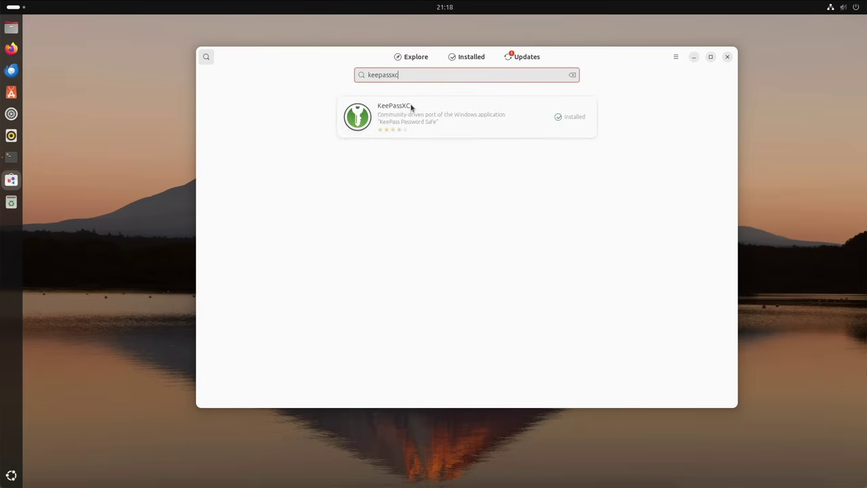
{"action": "left_click", "coordinate": [410, 109]}
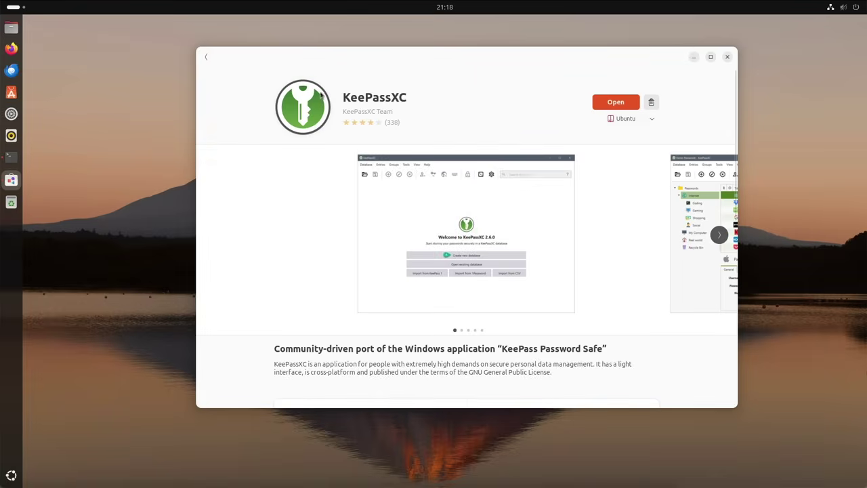
Examine the package sources available for KeePassXC and its version and size details.
{"action": "left_click", "coordinate": [627, 120]}
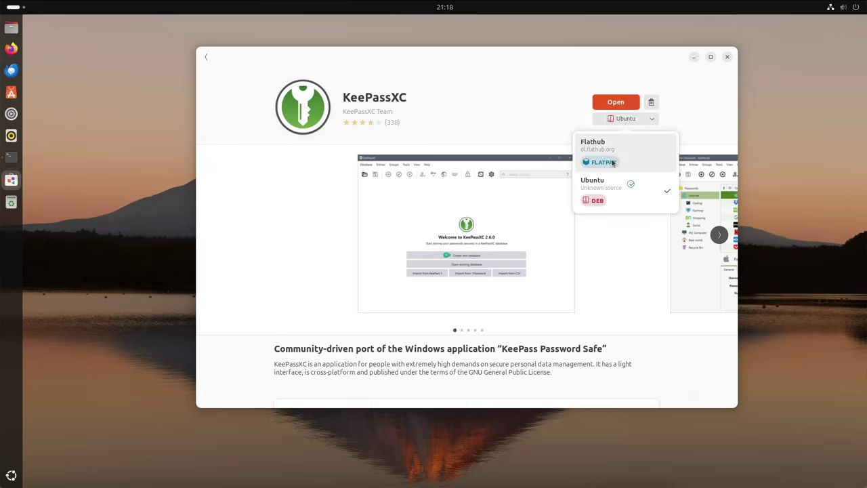
{"action": "left_click", "coordinate": [535, 109]}
{"action": "scroll", "coordinate": [525, 111], "scroll_direction": "down", "scroll_amount": 3}
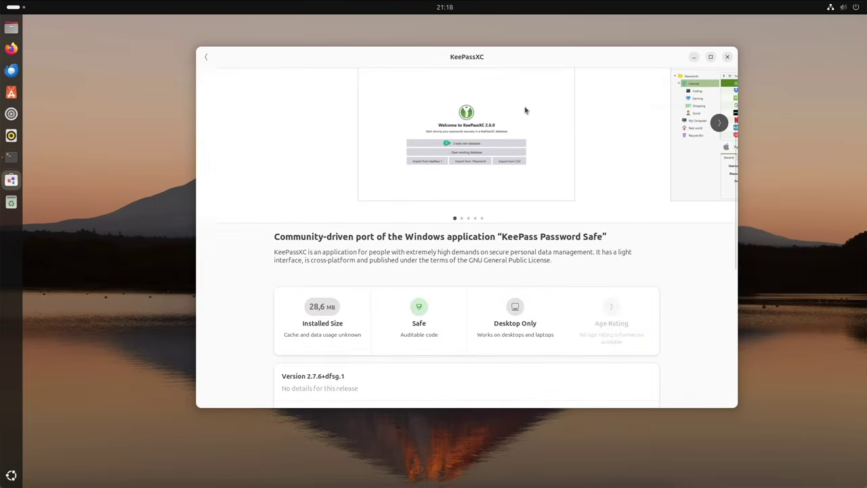
{"action": "scroll", "coordinate": [525, 110], "scroll_direction": "down", "scroll_amount": 2}
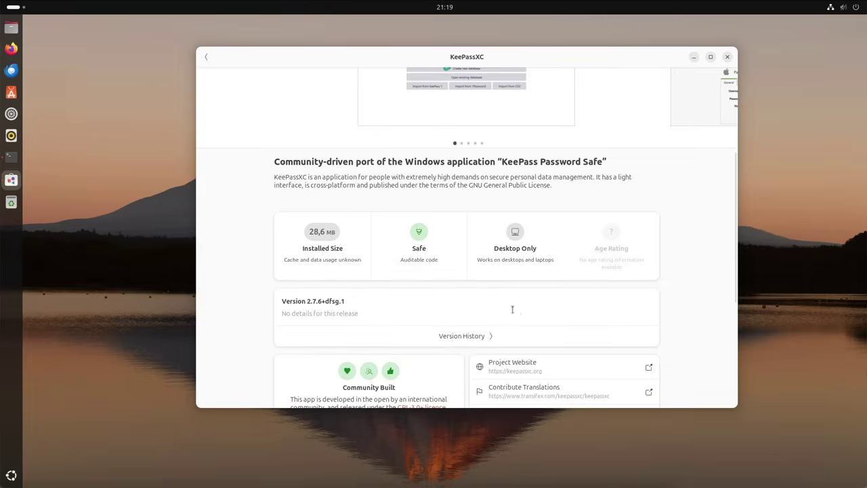
{"action": "scroll", "coordinate": [515, 308], "scroll_direction": "up", "scroll_amount": 5}
{"action": "left_click", "coordinate": [620, 120]}
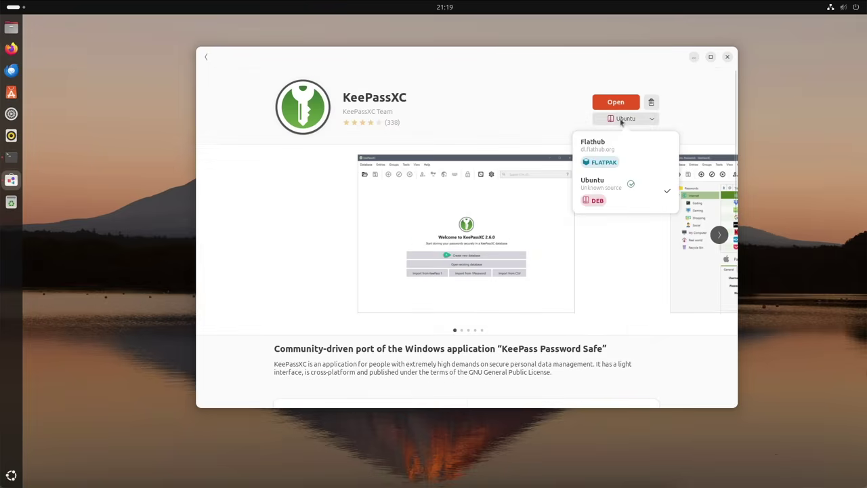
Switch the KeePassXC package source to Flathub and examine the Flatpak's details.
{"action": "left_click", "coordinate": [608, 160]}
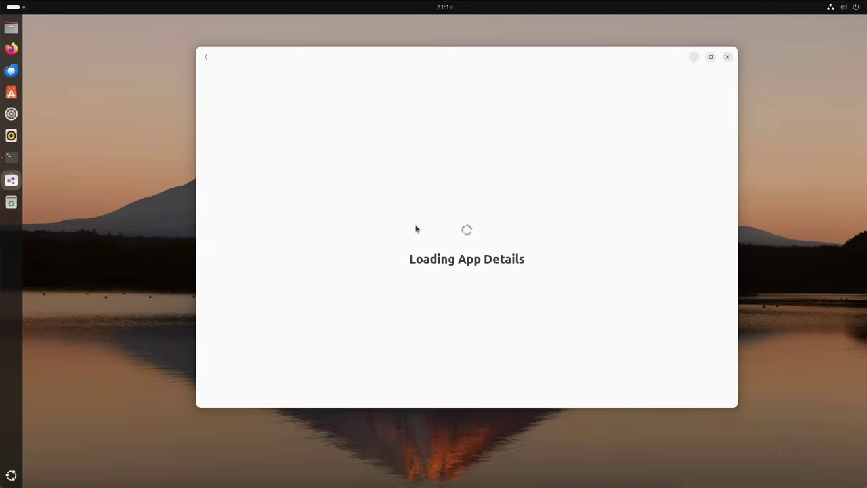
{"action": "scroll", "coordinate": [416, 229], "scroll_direction": "down", "scroll_amount": 5}
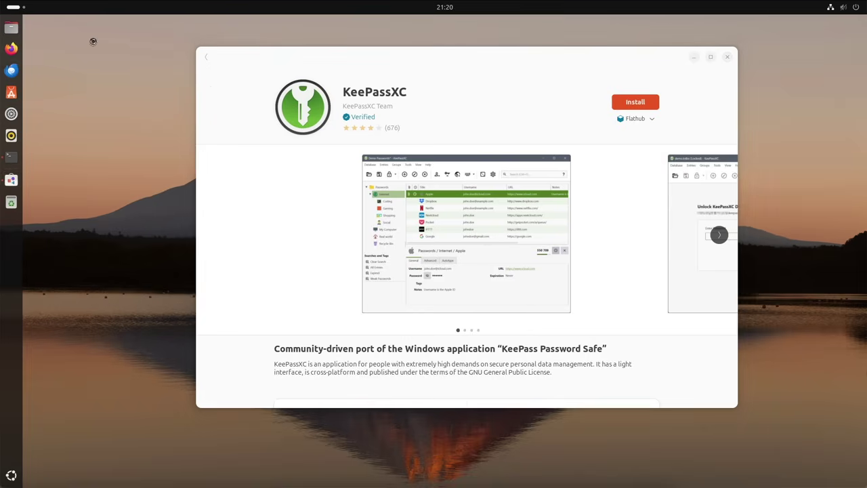
Open ubuntu-optimieren-2024.txt from the Dokumente folder and copy its KeePassXC add-apt-repository command.
{"action": "left_click", "coordinate": [11, 27]}
{"action": "double_click", "coordinate": [207, 74]}
{"action": "double_click", "coordinate": [207, 74]}
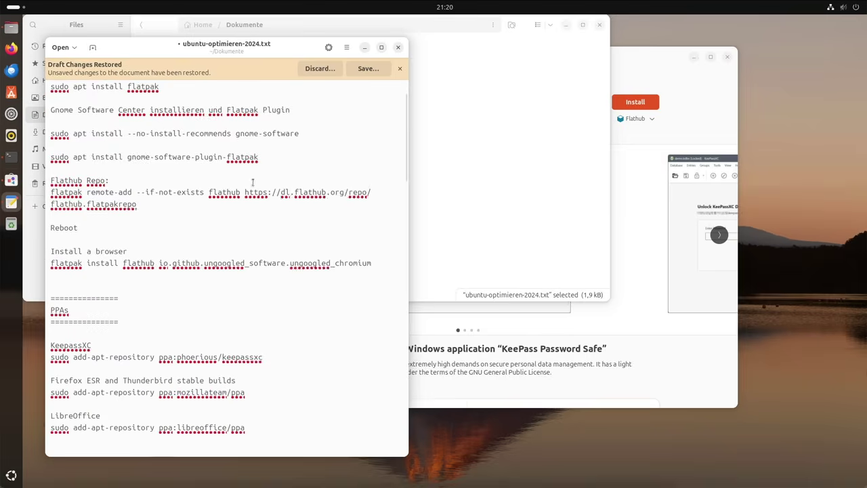
{"action": "scroll", "coordinate": [252, 183], "scroll_direction": "down", "scroll_amount": 5}
{"action": "left_click_drag", "start_coordinate": [262, 197], "coordinate": [49, 198]}
{"action": "right_click", "coordinate": [61, 199]}
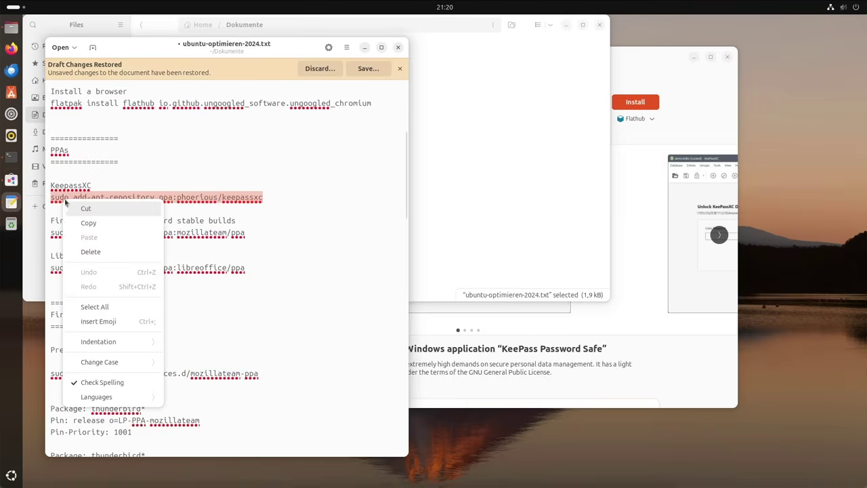
{"action": "left_click", "coordinate": [85, 223]}
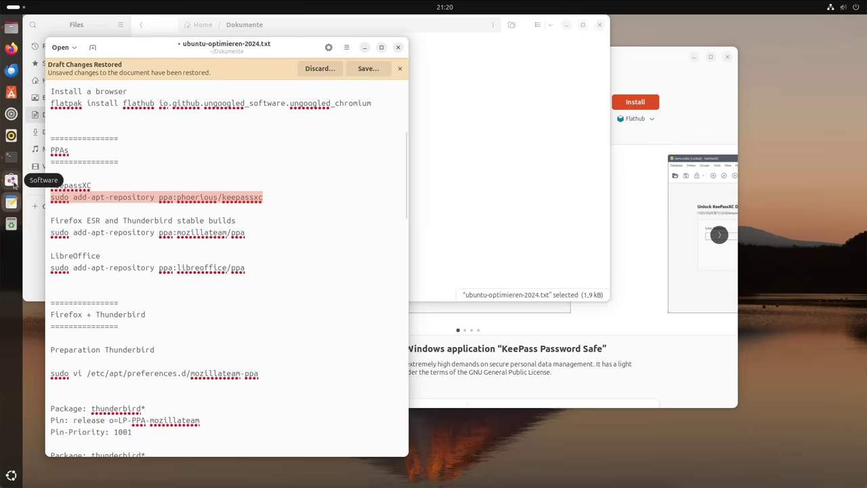
Close Software, switch to the terminal and add the ppa:phoerious/keepassxc repository with the copied command.
{"action": "right_click", "coordinate": [13, 181]}
{"action": "left_click", "coordinate": [40, 217]}
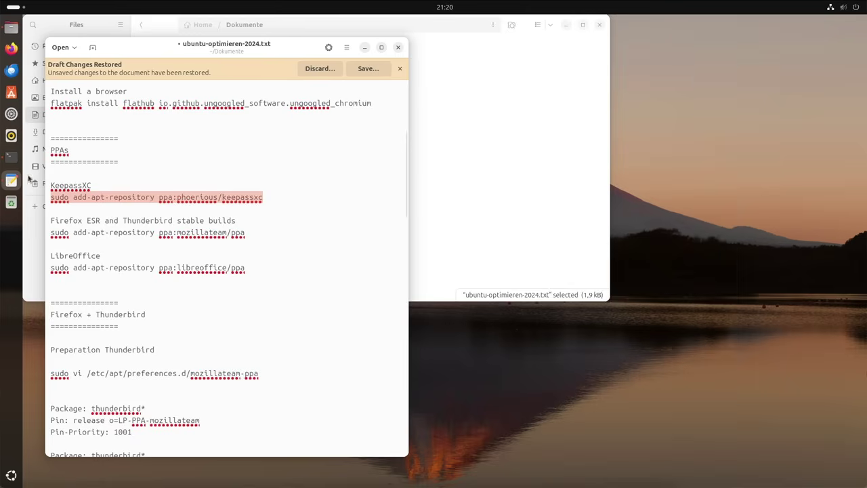
{"action": "left_click", "coordinate": [10, 157]}
{"action": "right_click", "coordinate": [550, 219]}
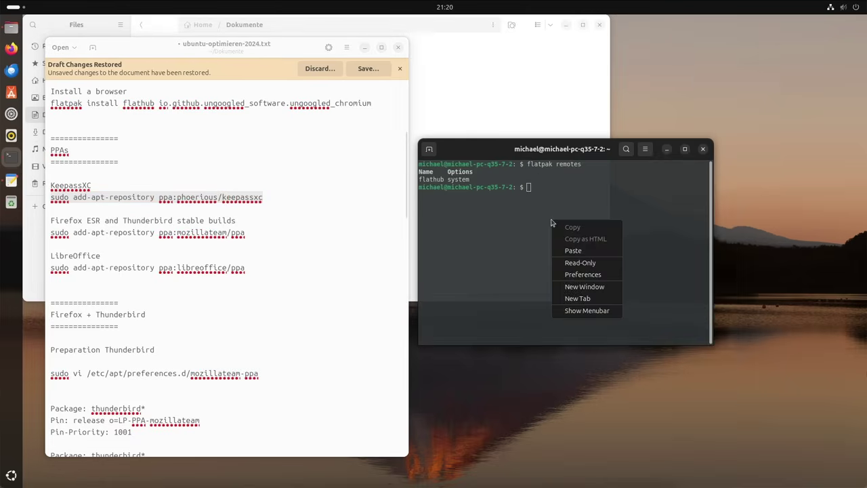
{"action": "left_click", "coordinate": [576, 248]}
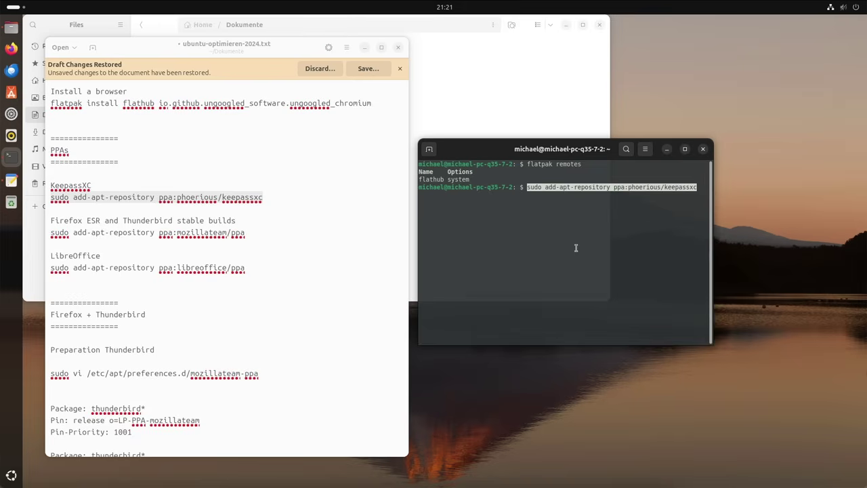
{"action": "key", "text": "Return"}
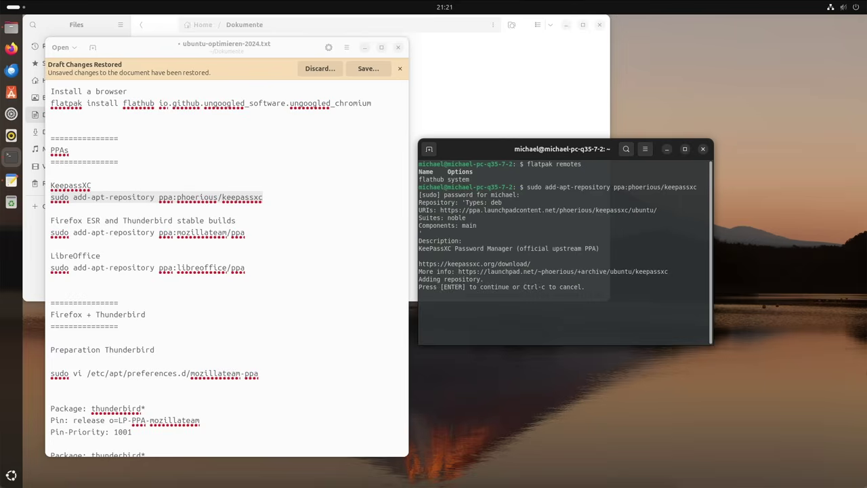
{"action": "key", "text": "Return"}
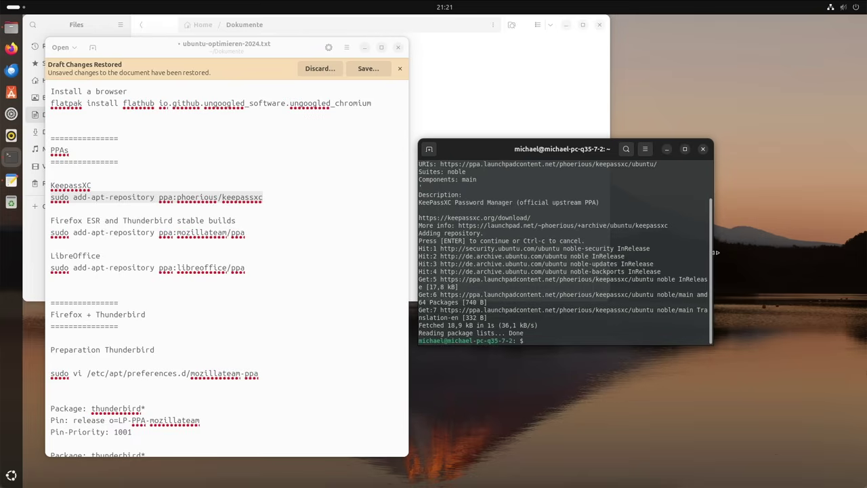
Widen the terminal window and add the ppa:mozillateam/ppa repository using the Firefox ESR and Thunderbird command from the notes.
{"action": "left_click_drag", "start_coordinate": [714, 256], "coordinate": [843, 248]}
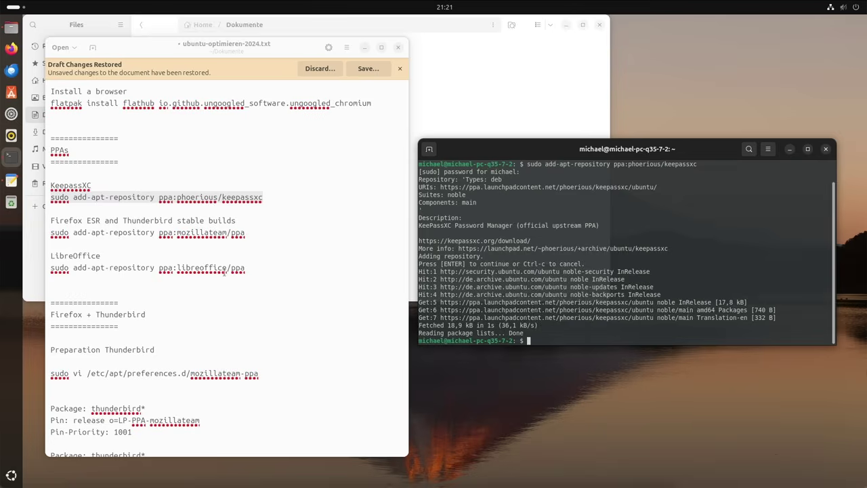
{"action": "left_click_drag", "start_coordinate": [244, 232], "coordinate": [40, 233]}
{"action": "right_click", "coordinate": [128, 233]}
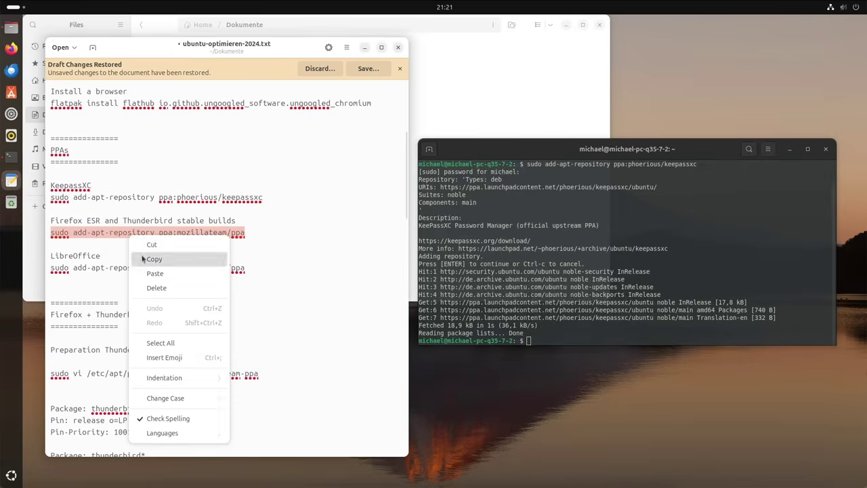
{"action": "left_click", "coordinate": [140, 259]}
{"action": "left_click", "coordinate": [545, 340]}
{"action": "right_click", "coordinate": [546, 340]}
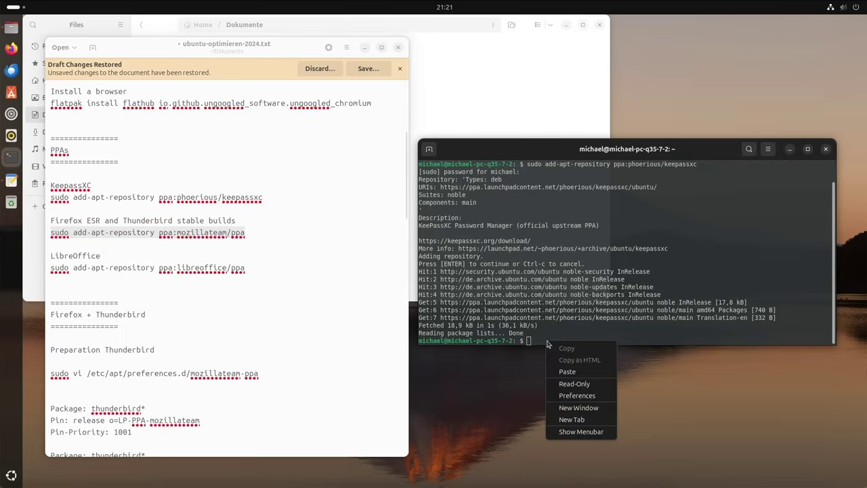
{"action": "left_click", "coordinate": [571, 371]}
{"action": "key", "text": "Return"}
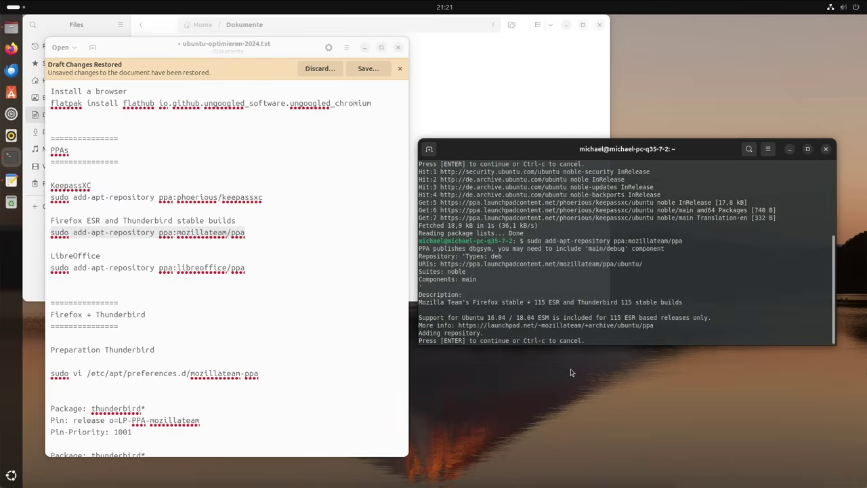
{"action": "key", "text": "Return"}
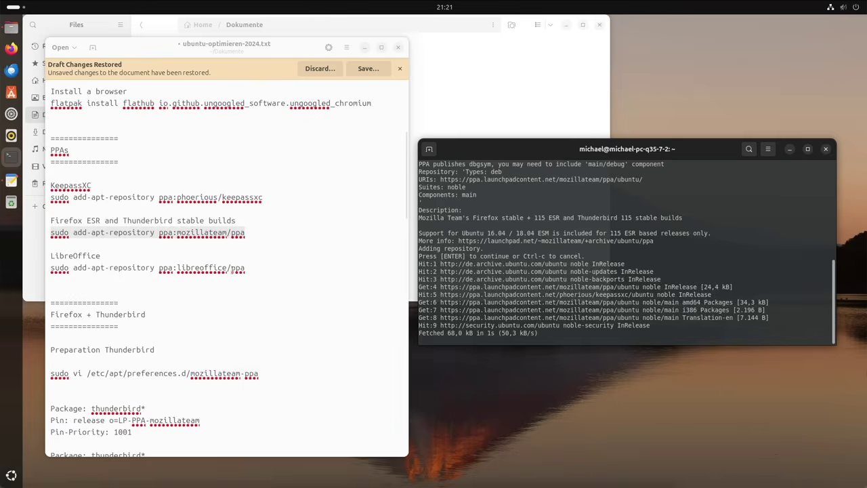
Copy the LibreOffice command from the notes and run it in the terminal to add the ppa:libreoffice/ppa repository.
{"action": "left_click_drag", "start_coordinate": [245, 269], "coordinate": [47, 268]}
{"action": "right_click", "coordinate": [126, 273]}
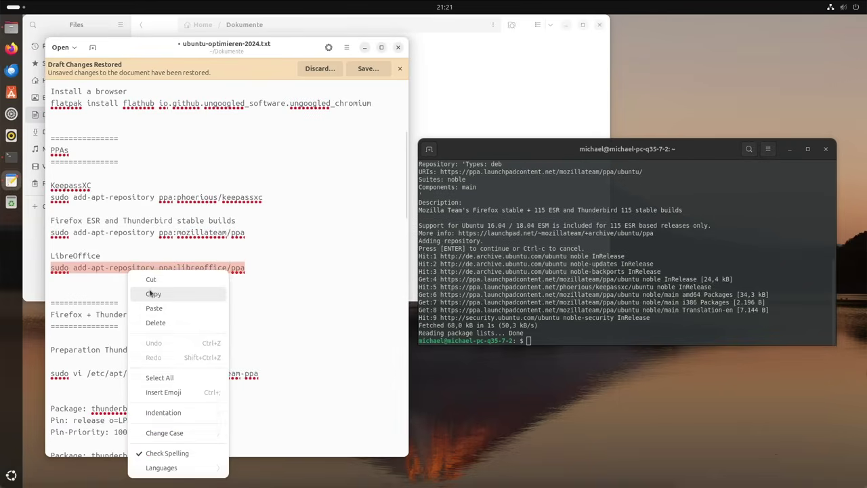
{"action": "left_click", "coordinate": [152, 291]}
{"action": "left_click", "coordinate": [598, 339]}
{"action": "right_click", "coordinate": [598, 339]}
{"action": "left_click", "coordinate": [626, 371]}
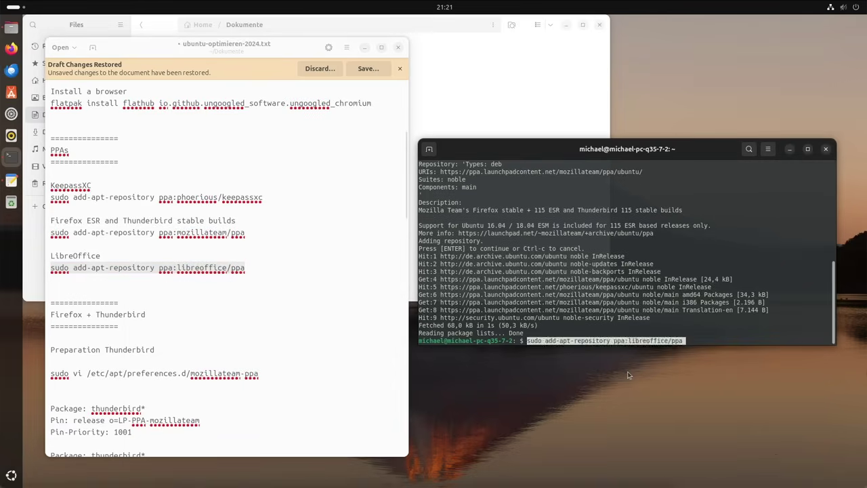
{"action": "key", "text": "Return"}
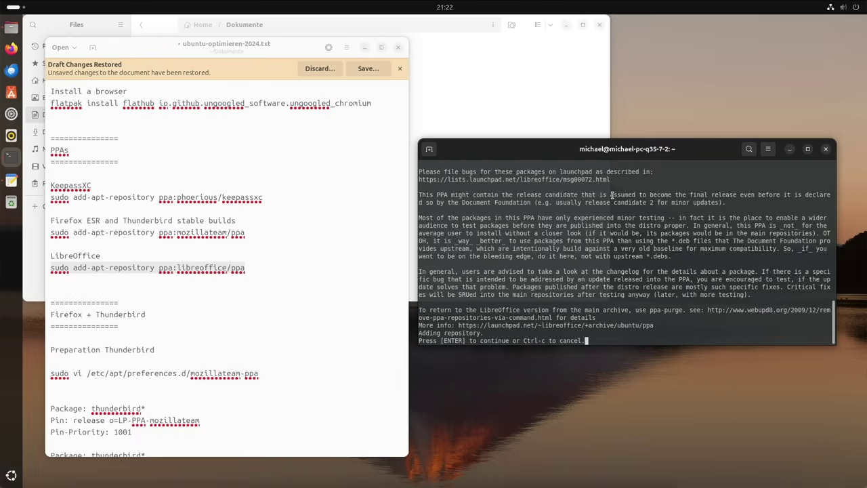
{"action": "key", "text": "Return"}
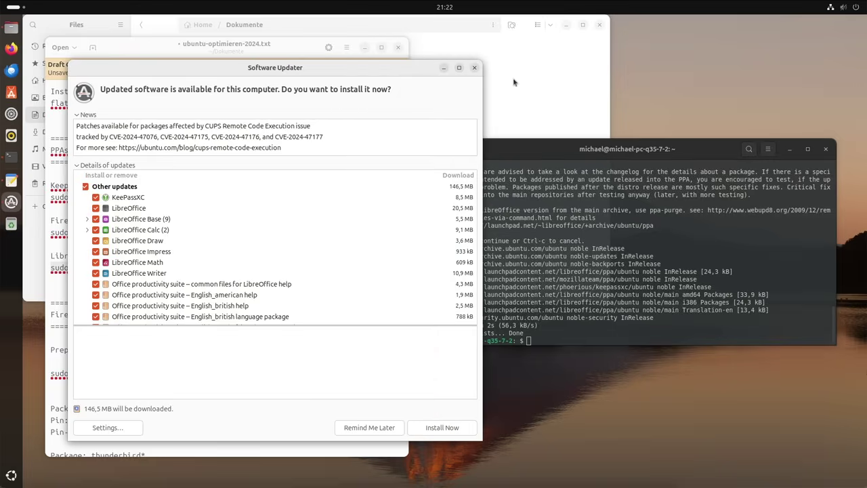
Compare the installed and available versions of KeePassXC and LibreOffice in Software Updater, and postpone the updates.
{"action": "left_click", "coordinate": [158, 198]}
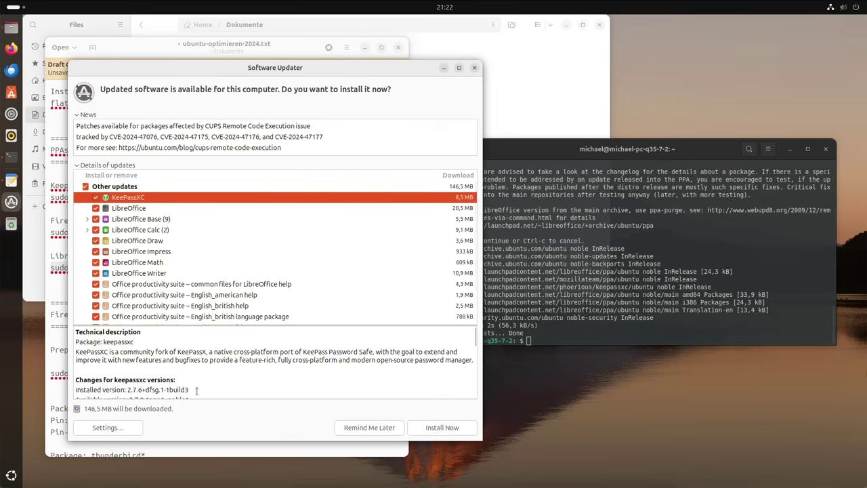
{"action": "scroll", "coordinate": [200, 385], "scroll_direction": "down", "scroll_amount": 1}
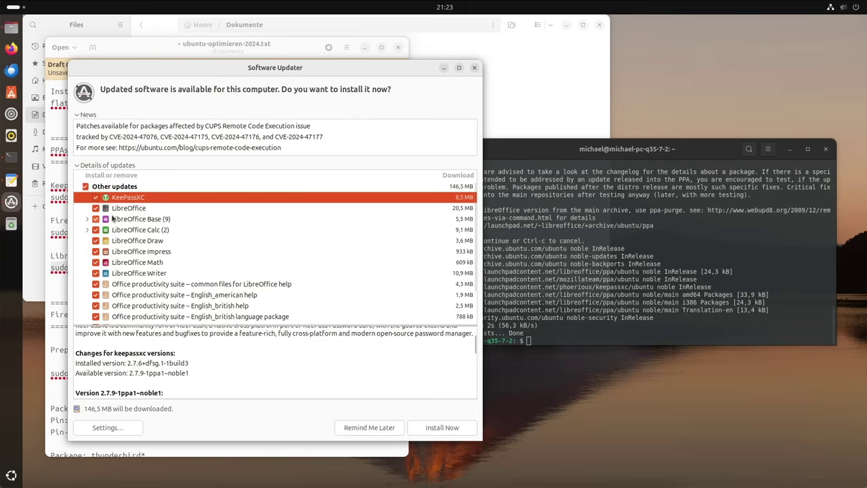
{"action": "left_click", "coordinate": [133, 210]}
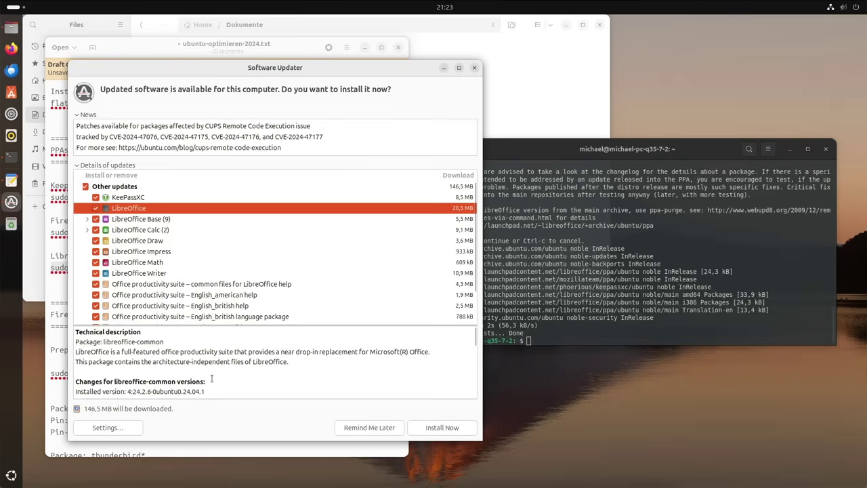
{"action": "scroll", "coordinate": [211, 379], "scroll_direction": "down", "scroll_amount": 2}
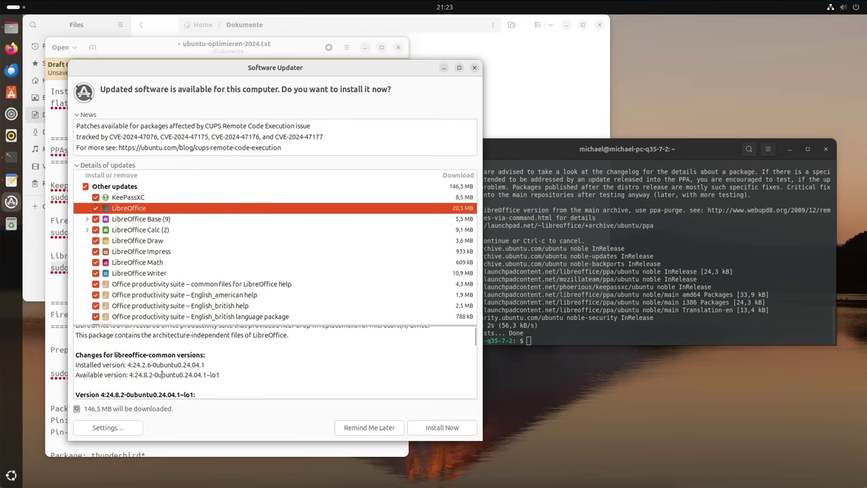
{"action": "left_click", "coordinate": [369, 427]}
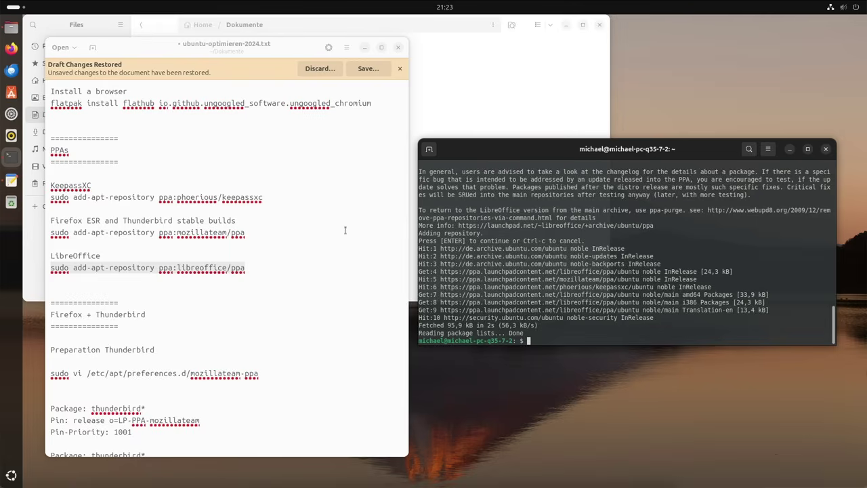
Run sudo vi /etc/apt/preferences.d/mozillateam-ppa from the Thunderbird preparation notes to open a new preferences file in the terminal.
{"action": "scroll", "coordinate": [317, 260], "scroll_direction": "down", "scroll_amount": 5}
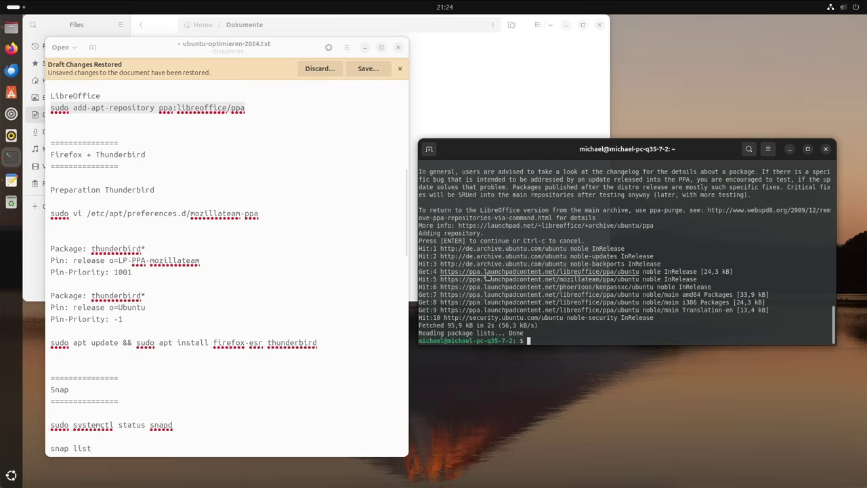
{"action": "left_click_drag", "start_coordinate": [264, 215], "coordinate": [48, 215]}
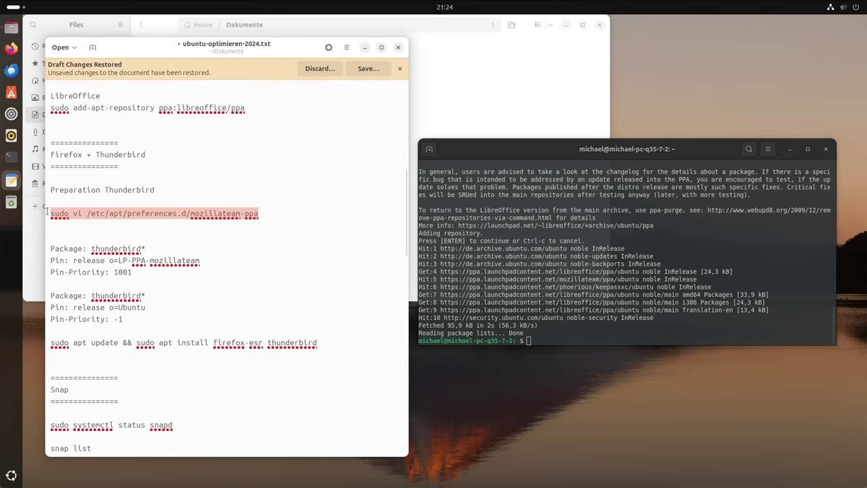
{"action": "right_click", "coordinate": [157, 220]}
{"action": "left_click", "coordinate": [183, 242]}
{"action": "left_click", "coordinate": [578, 340]}
{"action": "right_click", "coordinate": [578, 340]}
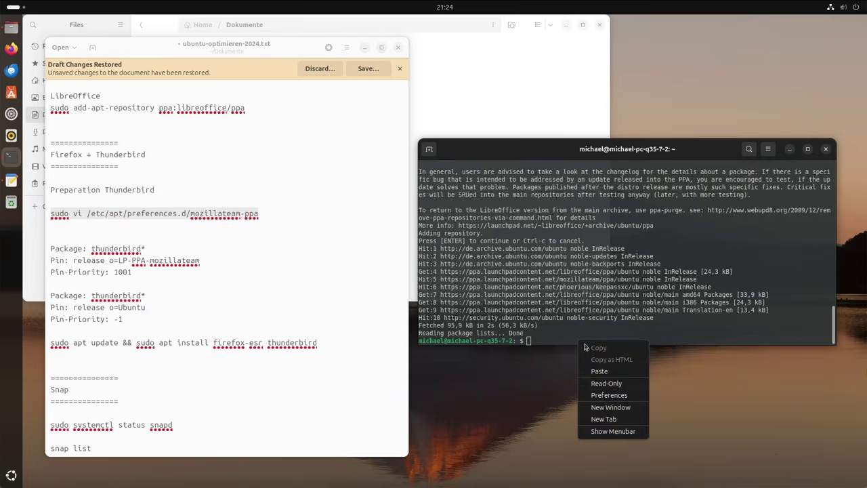
{"action": "left_click", "coordinate": [613, 370]}
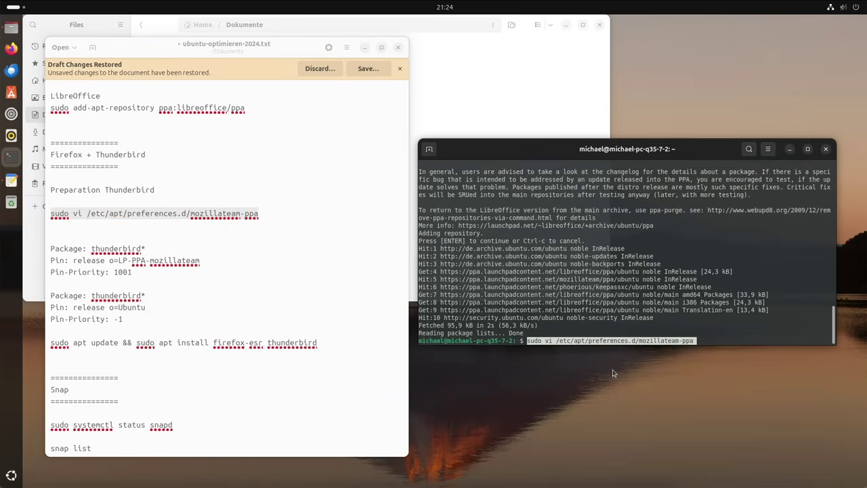
{"action": "key", "text": "Return"}
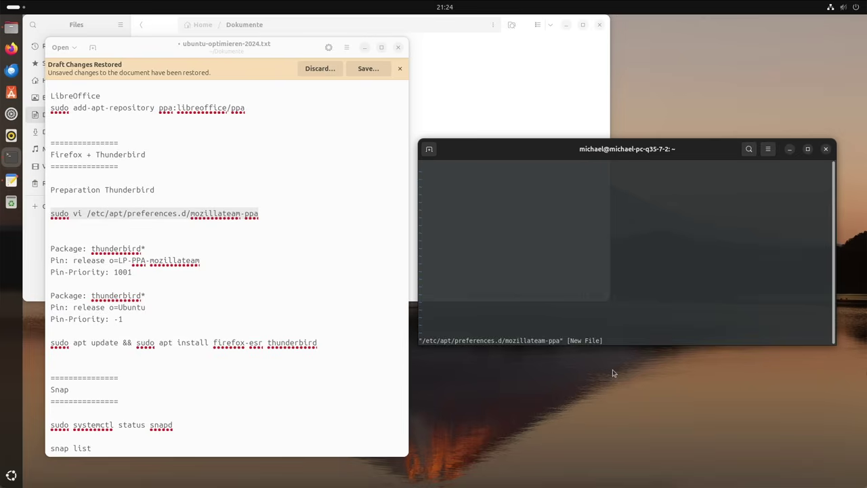
Copy both thunderbird* pin blocks, with priorities 1001 for LP-PPA-mozillateam and -1 for Ubuntu, into the preferences file and save it.
{"action": "left_click", "coordinate": [117, 267]}
{"action": "left_click_drag", "start_coordinate": [51, 248], "coordinate": [144, 316]}
{"action": "right_click", "coordinate": [145, 316]}
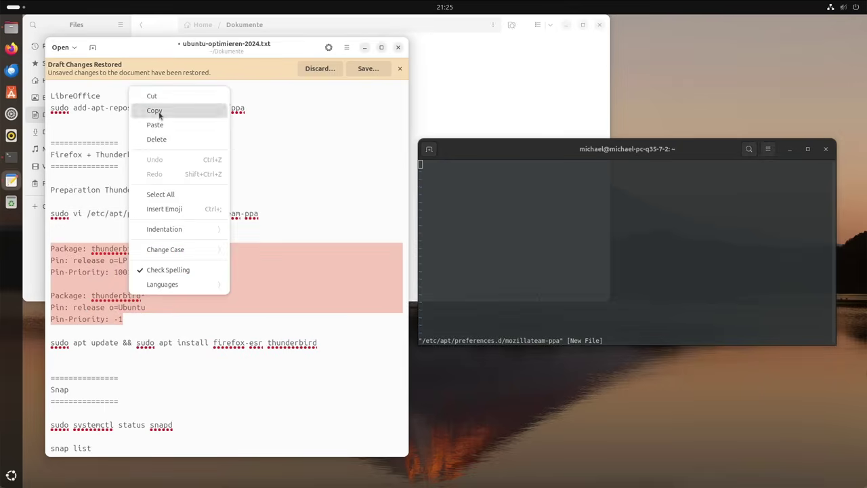
{"action": "left_click", "coordinate": [156, 111]}
{"action": "right_click", "coordinate": [478, 196]}
{"action": "left_click", "coordinate": [502, 229]}
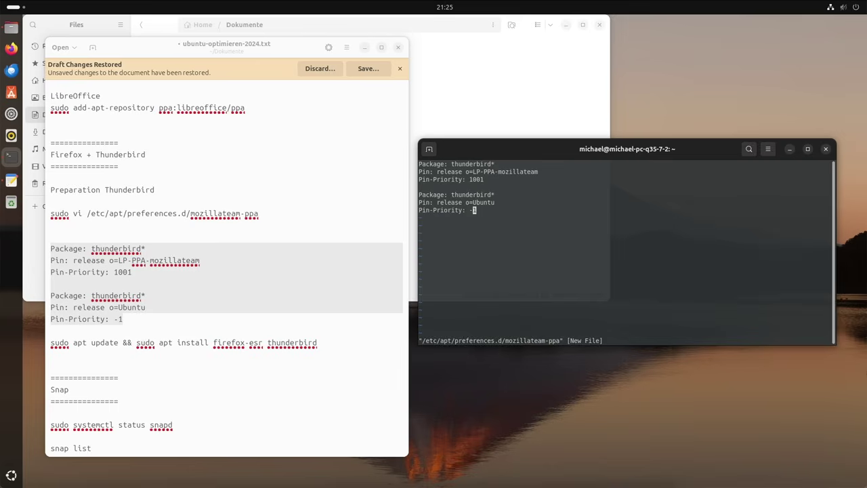
{"action": "type", "text": ":"}
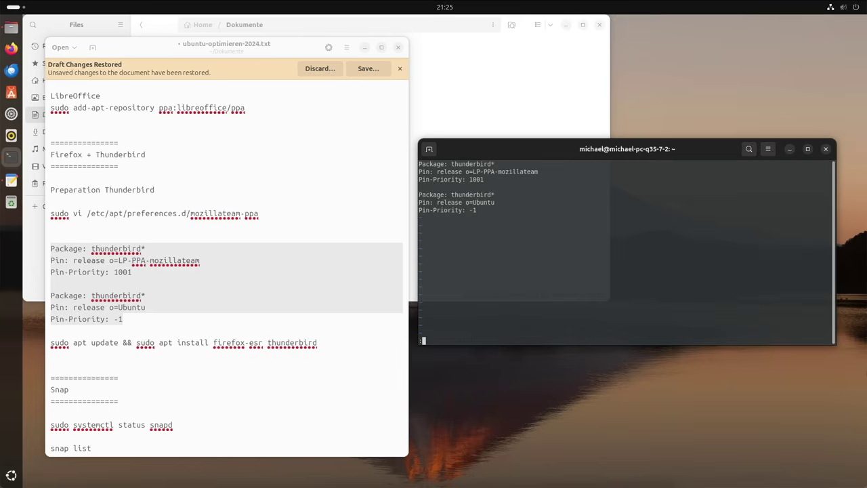
{"action": "type", "text": "wq"}
{"action": "key", "text": "Return"}
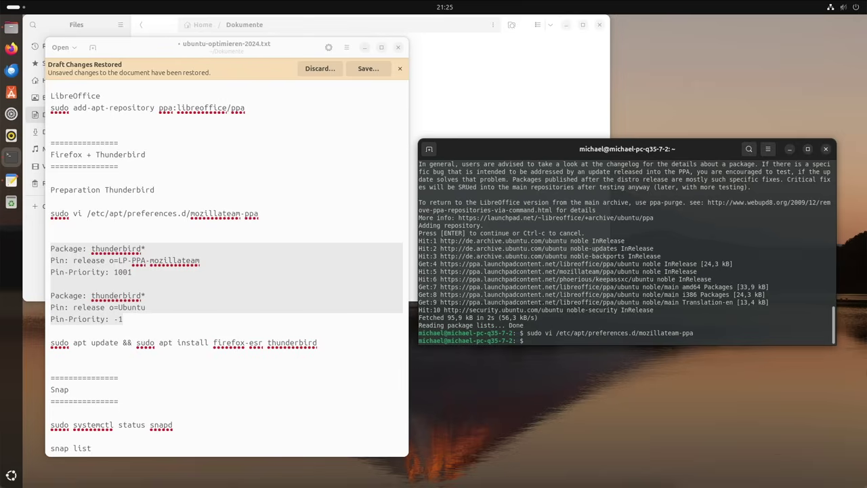
Reopen /etc/apt/preferences.d/mozillateam-ppa in vi to check the saved pin entries, and exit the editor.
{"action": "key", "text": "Up"}
{"action": "key", "text": "Return"}
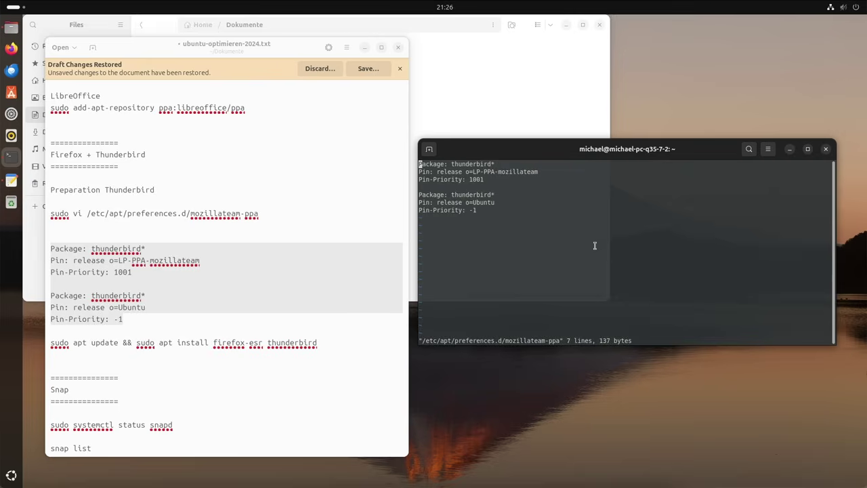
{"action": "type", "text": ":wq"}
{"action": "key", "text": "Return"}
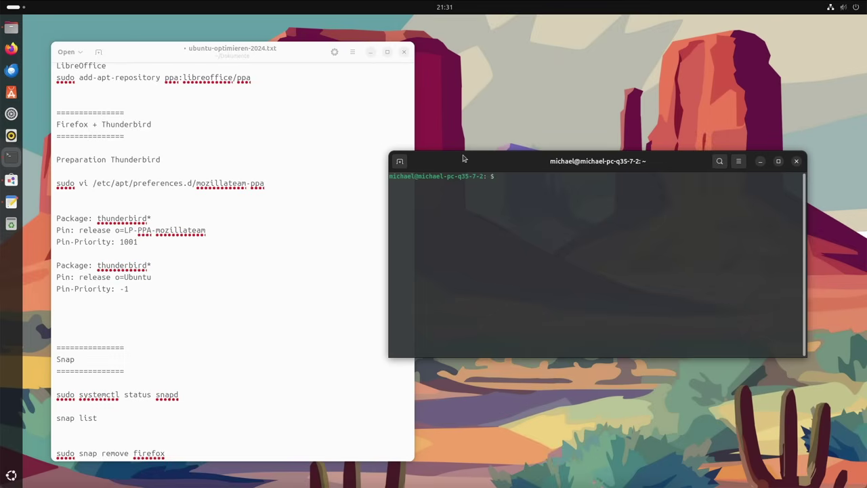
Search the Software store for "extension", try to launch the installed Flathub version of Extension Manager from its page, and close the store.
{"action": "left_click", "coordinate": [11, 180]}
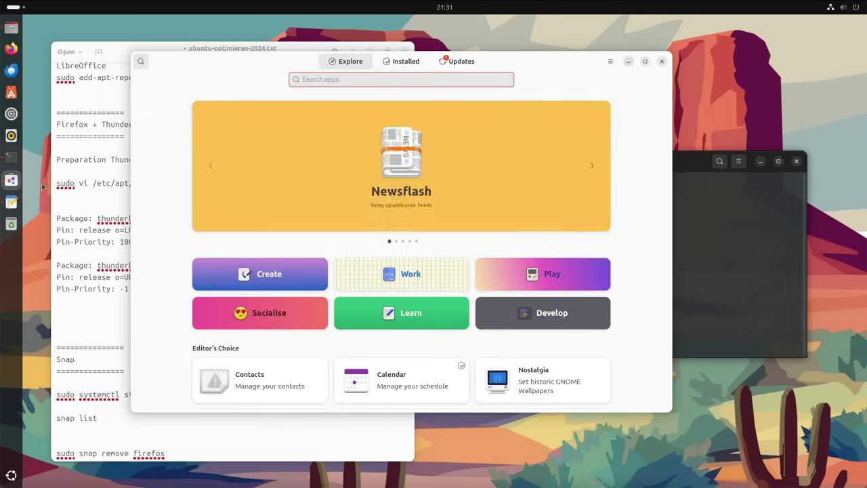
{"action": "left_click", "coordinate": [400, 62]}
{"action": "left_click", "coordinate": [353, 61]}
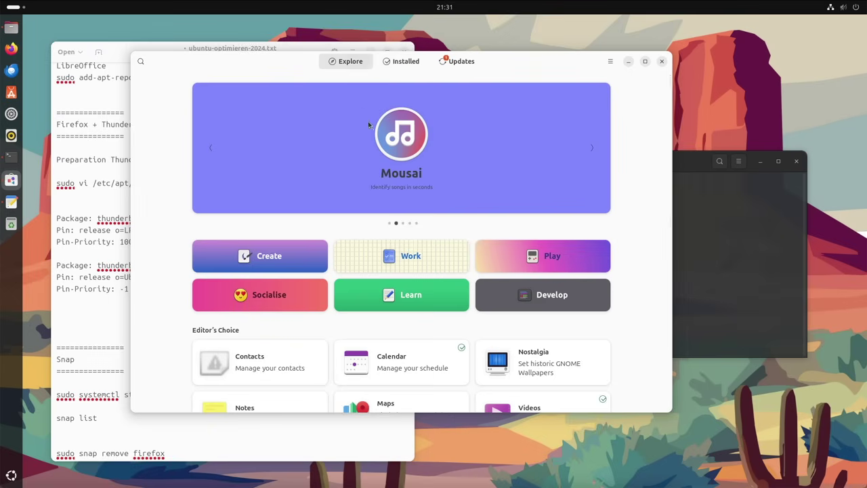
{"action": "left_click", "coordinate": [140, 61]}
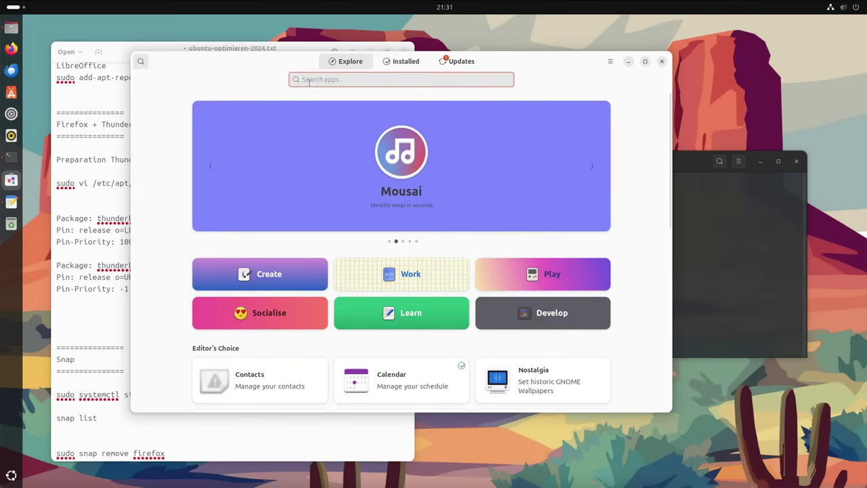
{"action": "type", "text": "extension"}
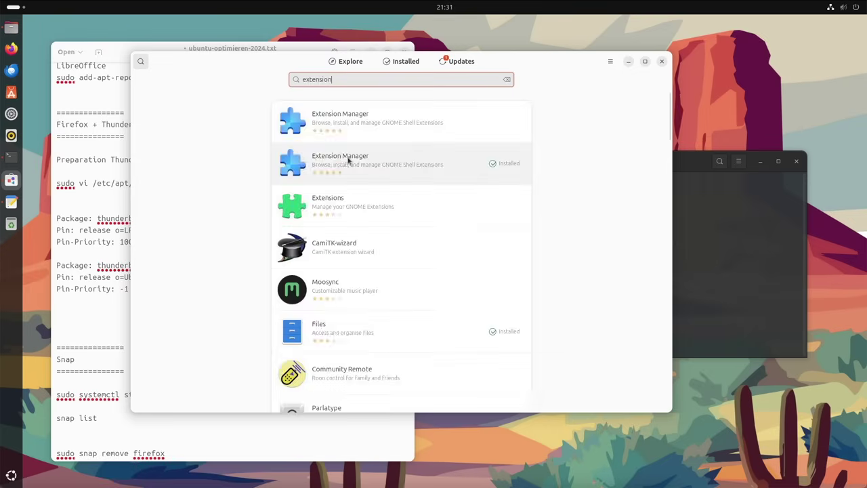
{"action": "left_click", "coordinate": [338, 157]}
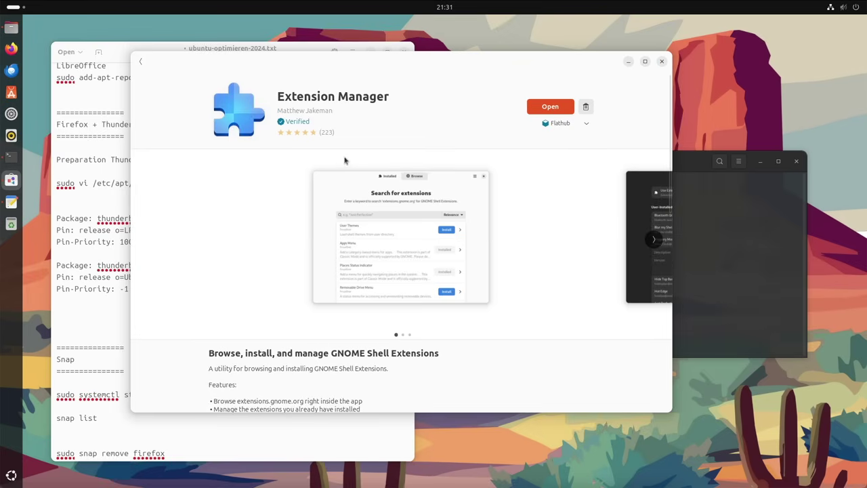
{"action": "left_click", "coordinate": [549, 107]}
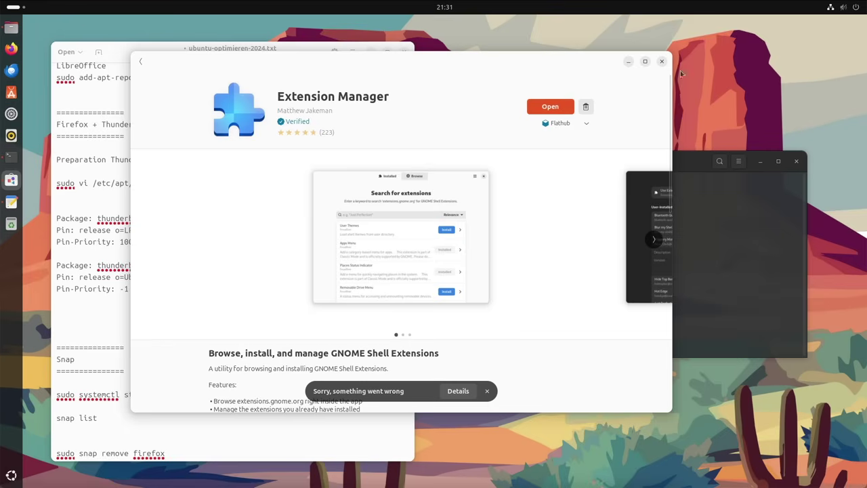
{"action": "left_click", "coordinate": [662, 62]}
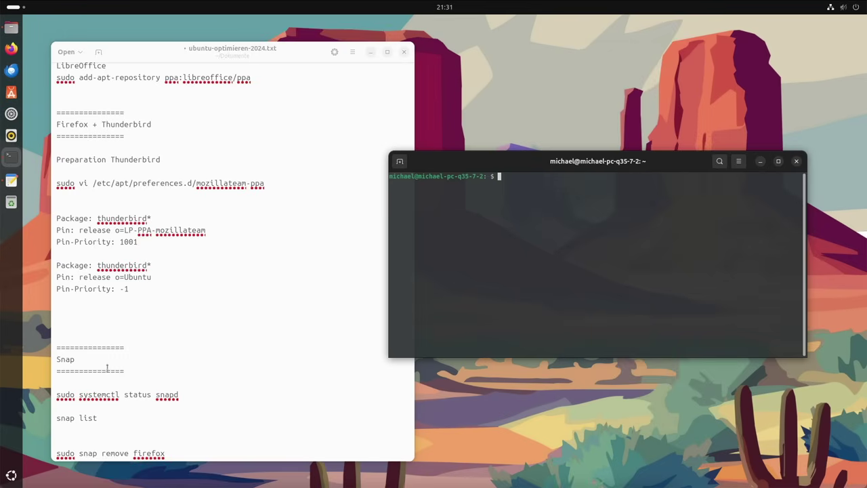
Launch Extension Manager from the application overview and place its window beside the notes, over the terminal.
{"action": "left_click", "coordinate": [10, 474]}
{"action": "scroll", "coordinate": [404, 305], "scroll_direction": "down", "scroll_amount": 1}
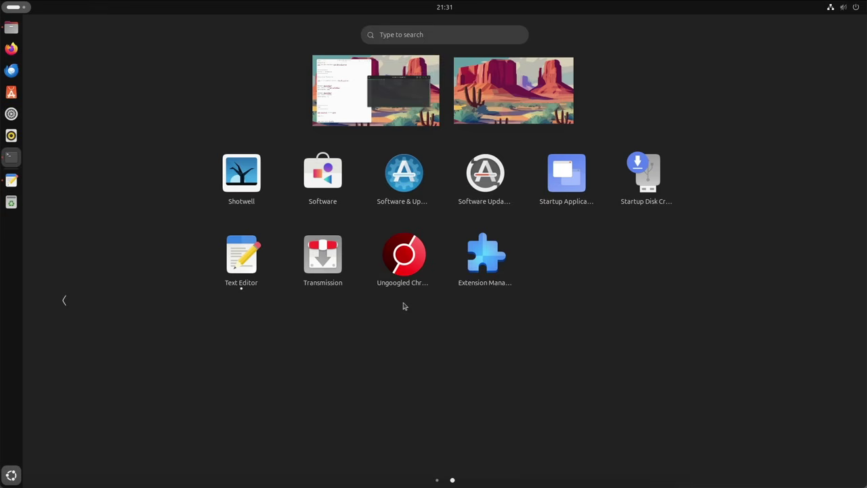
{"action": "left_click", "coordinate": [476, 259]}
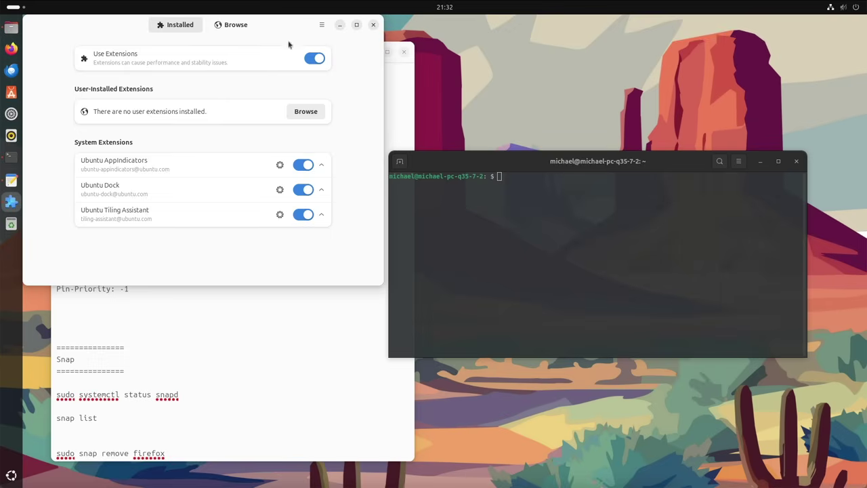
{"action": "left_click_drag", "start_coordinate": [566, 127], "coordinate": [618, 70]}
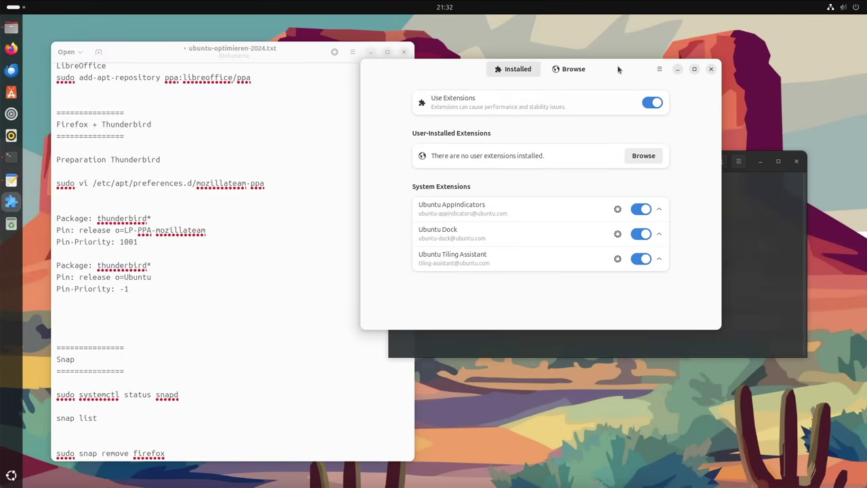
Find "bing wallpaper" among the online GNOME Shell extensions and install the Bing Wallpaper extension.
{"action": "left_click", "coordinate": [565, 76]}
{"action": "left_click", "coordinate": [505, 148]}
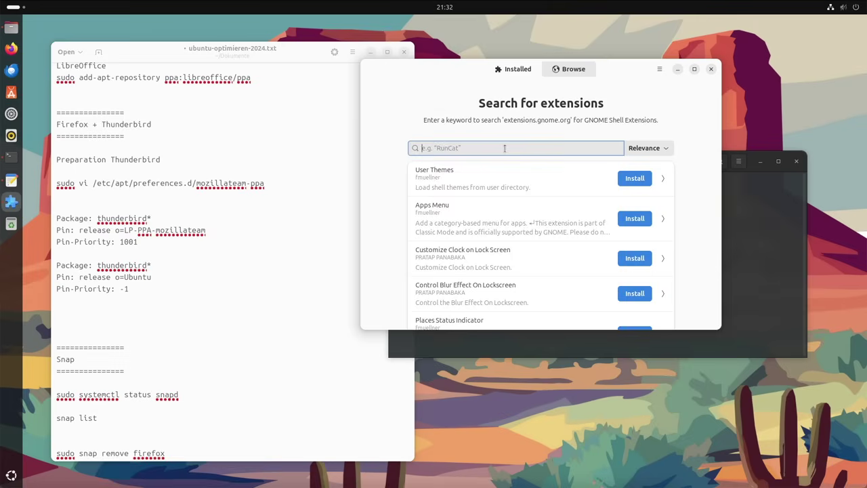
{"action": "type", "text": "bing wallpap"}
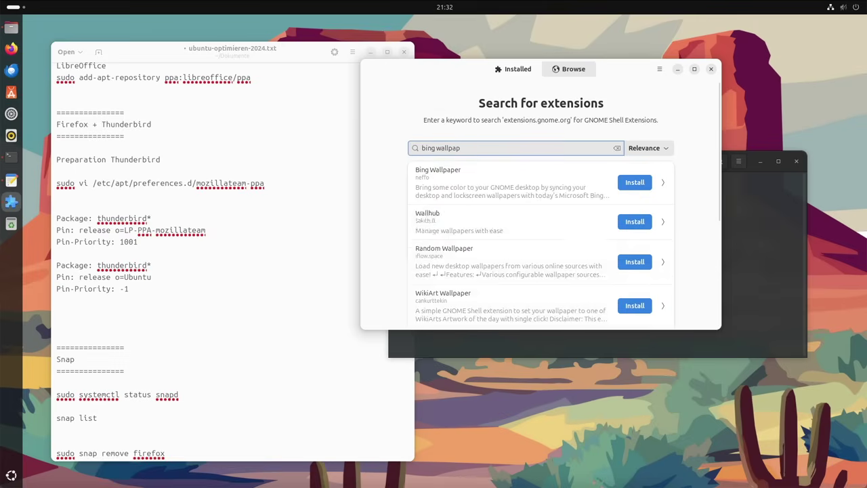
{"action": "type", "text": "er"}
{"action": "left_click", "coordinate": [634, 183]}
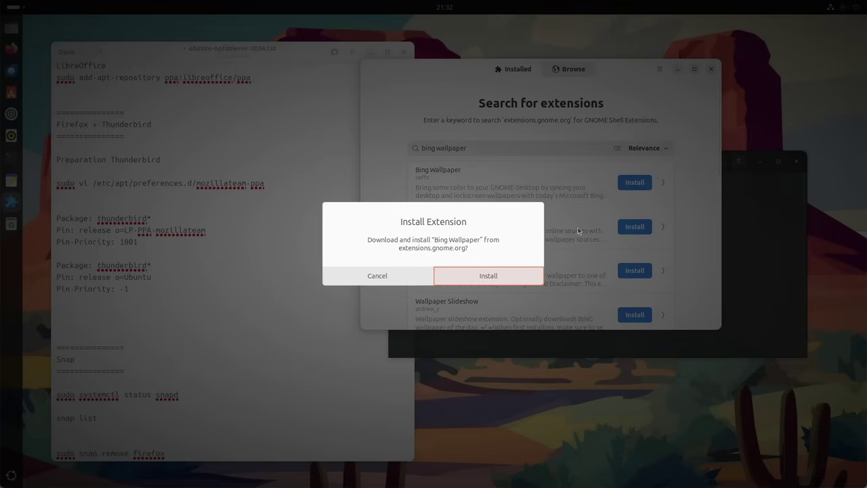
{"action": "left_click", "coordinate": [507, 277]}
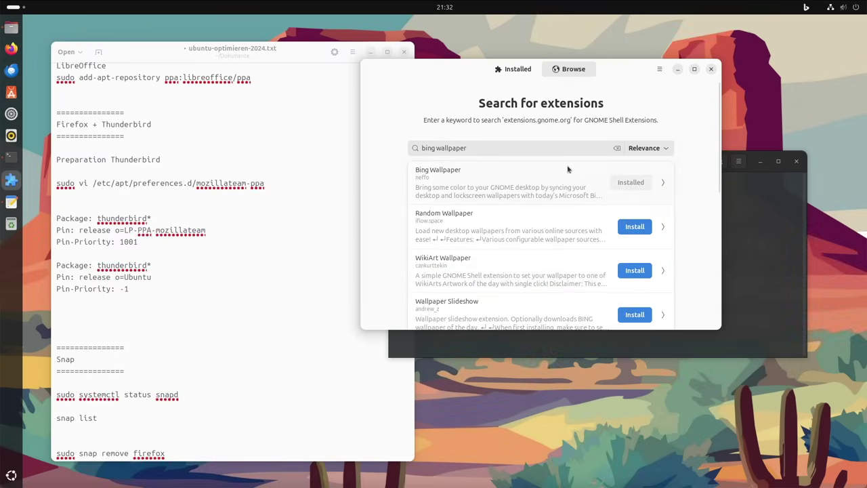
Search the online extensions for "Blur my shell" and install Blur my Shell.
{"action": "triple_click", "coordinate": [479, 145]}
{"action": "type", "text": "Blur my shell"}
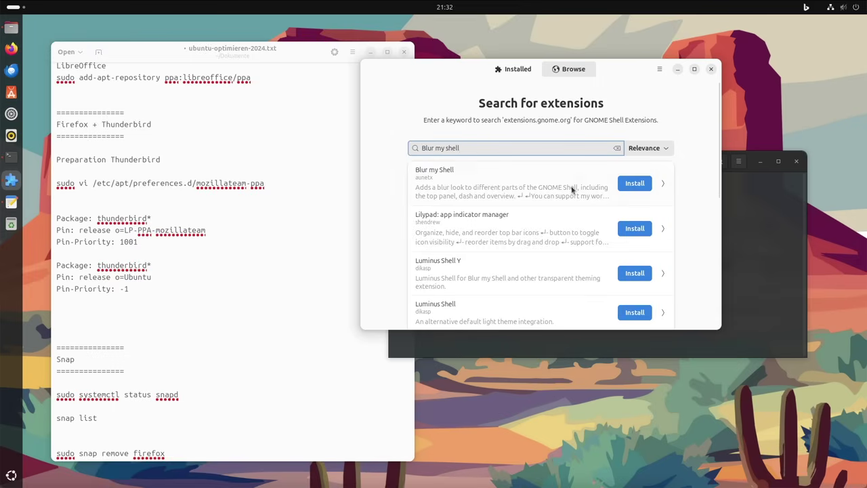
{"action": "left_click", "coordinate": [635, 184]}
{"action": "left_click", "coordinate": [510, 277]}
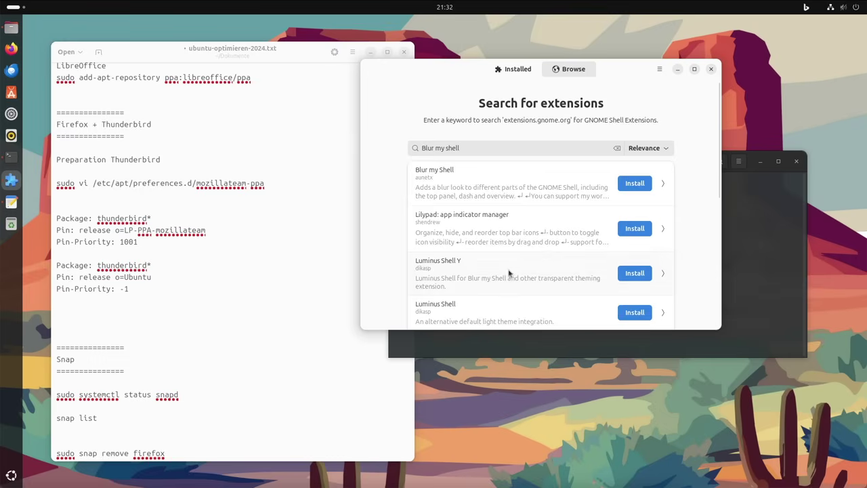
Replace the extension search with "just perfection" and install the Just Perfection extension.
{"action": "double_click", "coordinate": [515, 148]}
{"action": "triple_click", "coordinate": [514, 149]}
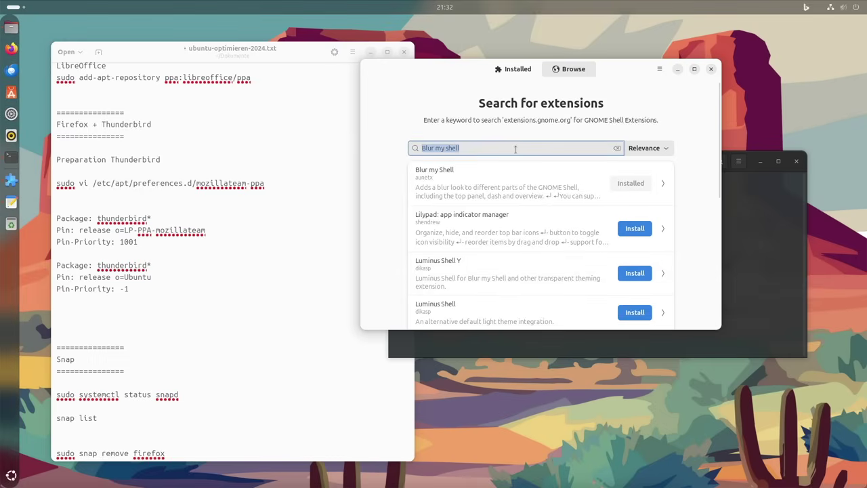
{"action": "type", "text": "just"}
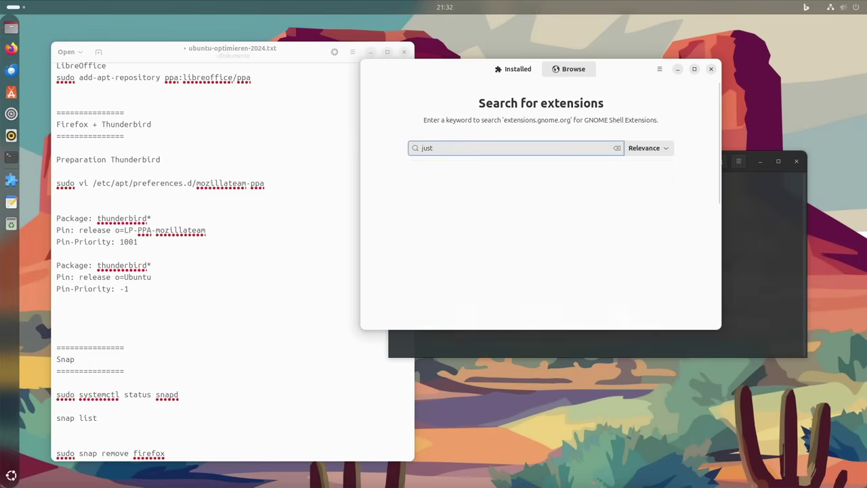
{"action": "type", "text": " perfection"}
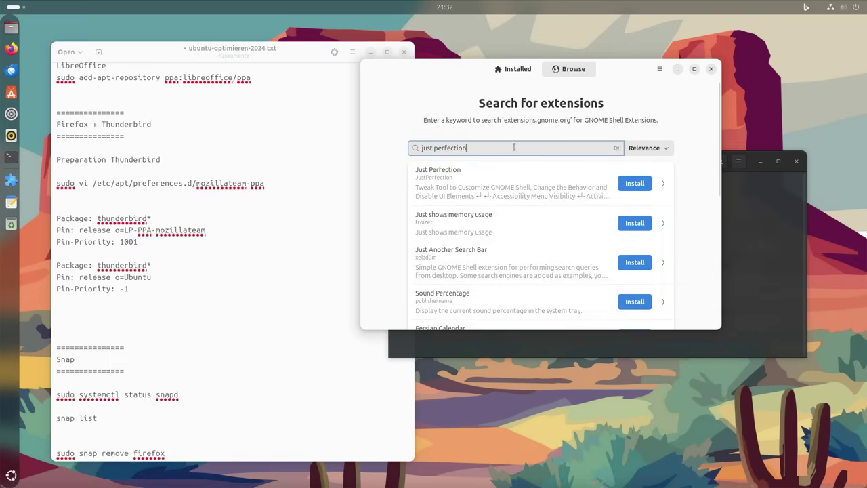
{"action": "left_click", "coordinate": [635, 182]}
{"action": "left_click", "coordinate": [487, 276]}
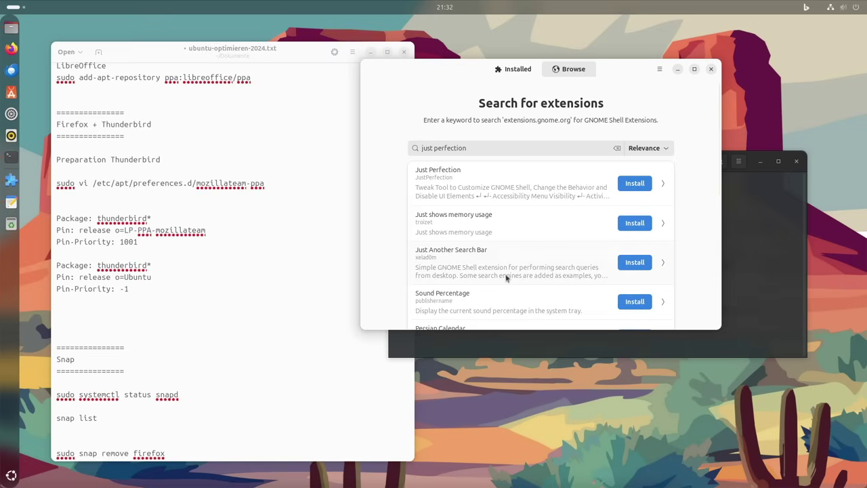
Look up "custom accent" in the extension search and install Custom Accent Colors.
{"action": "triple_click", "coordinate": [491, 147]}
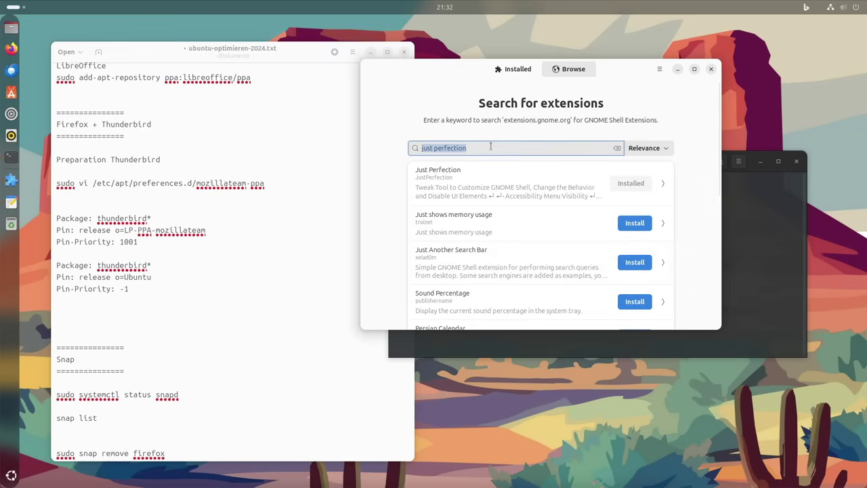
{"action": "type", "text": "cust"}
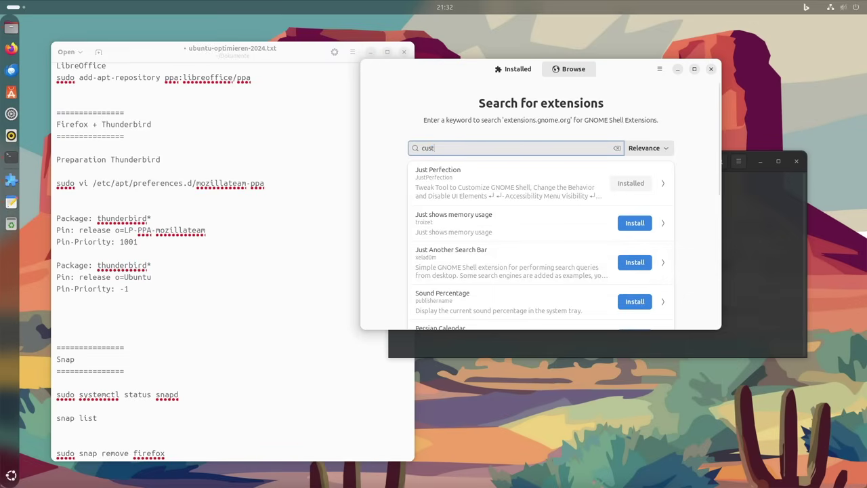
{"action": "type", "text": "om accent"}
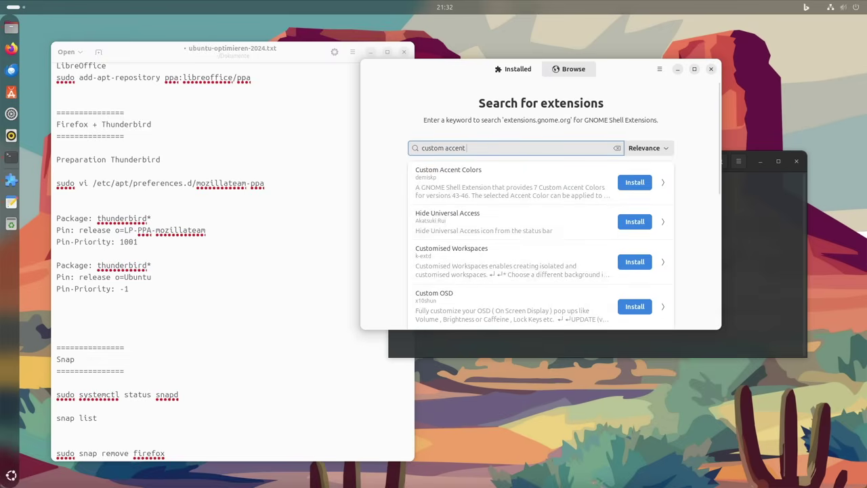
{"action": "left_click", "coordinate": [632, 183]}
{"action": "left_click", "coordinate": [485, 276]}
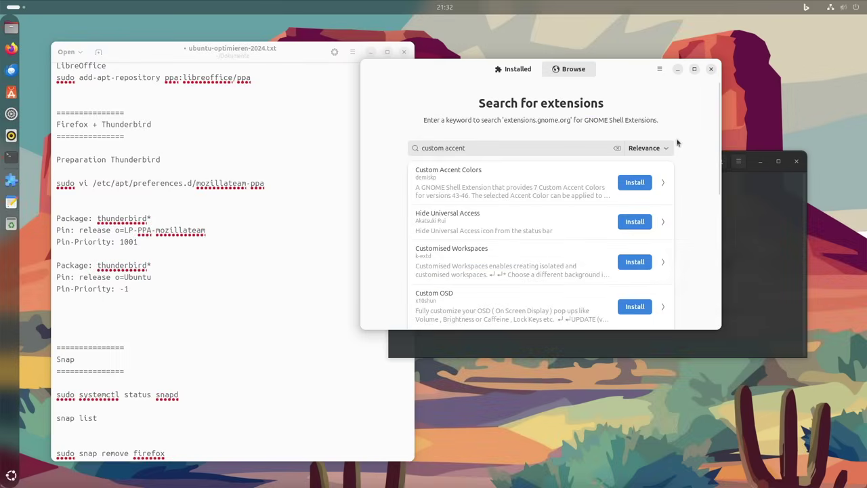
Search the extensions for "user" and install the User Themes extension.
{"action": "left_click", "coordinate": [496, 148]}
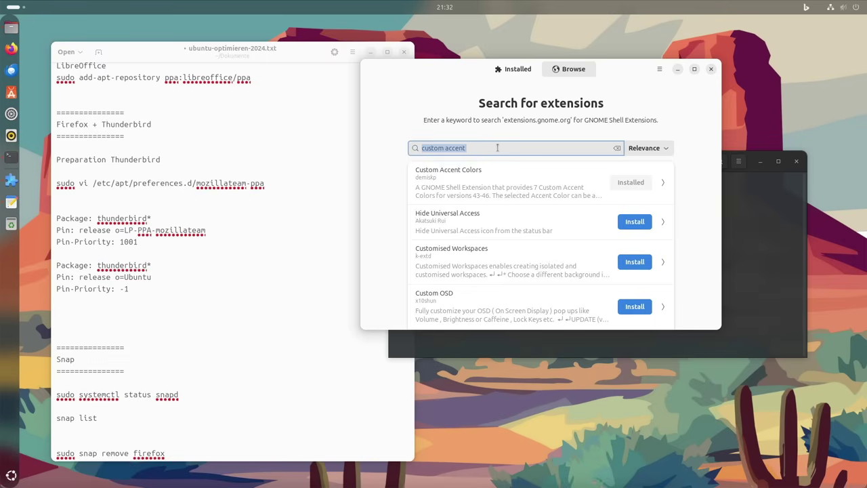
{"action": "type", "text": "user"}
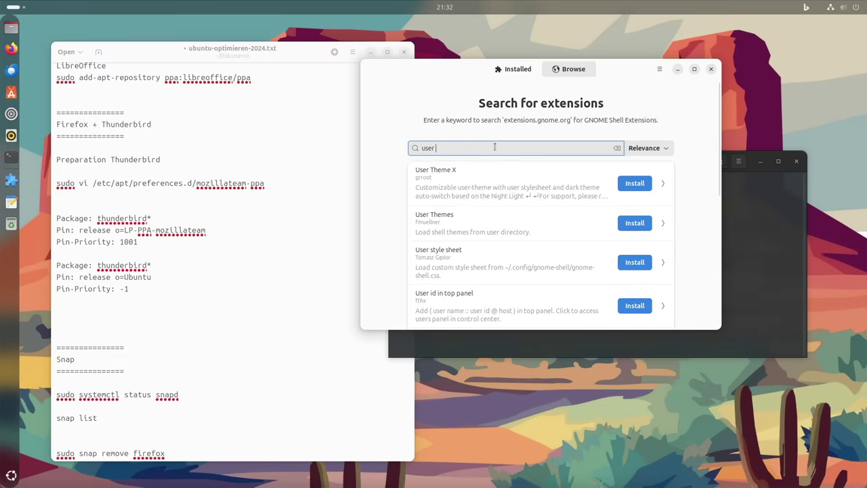
{"action": "left_click", "coordinate": [634, 223]}
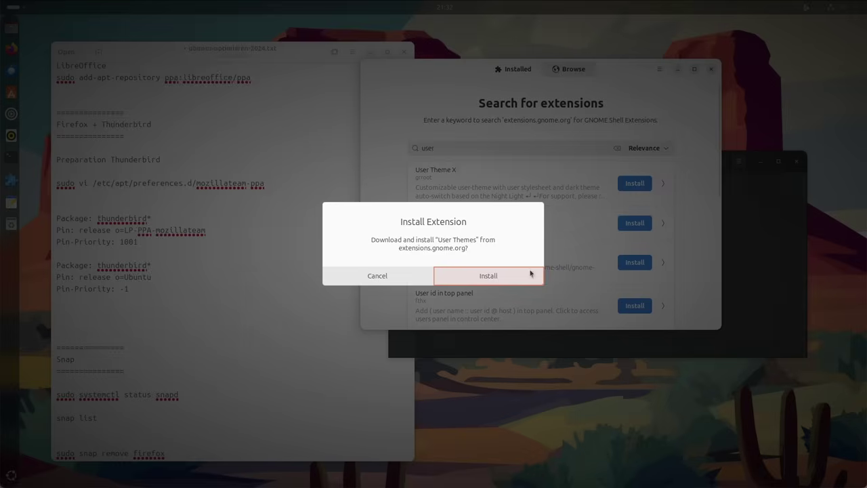
{"action": "left_click", "coordinate": [524, 275]}
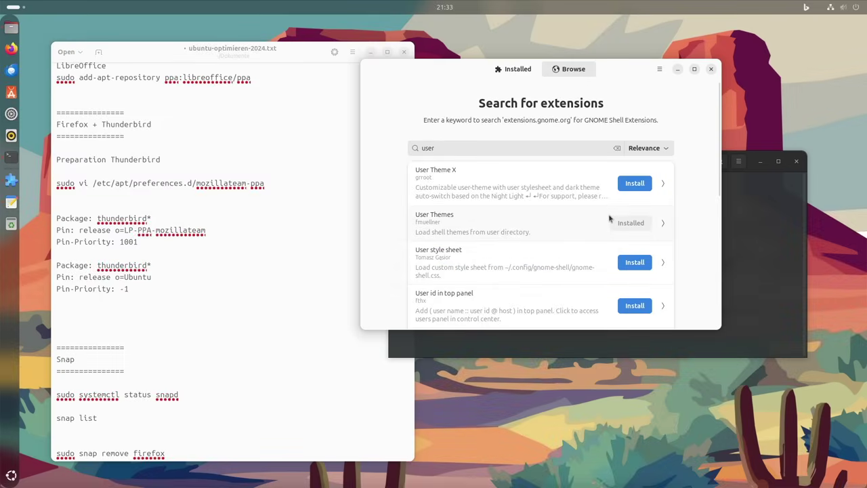
Show the installed extensions and refresh Bing Wallpaper to apply the current Bing picture as the desktop background.
{"action": "left_click", "coordinate": [518, 69]}
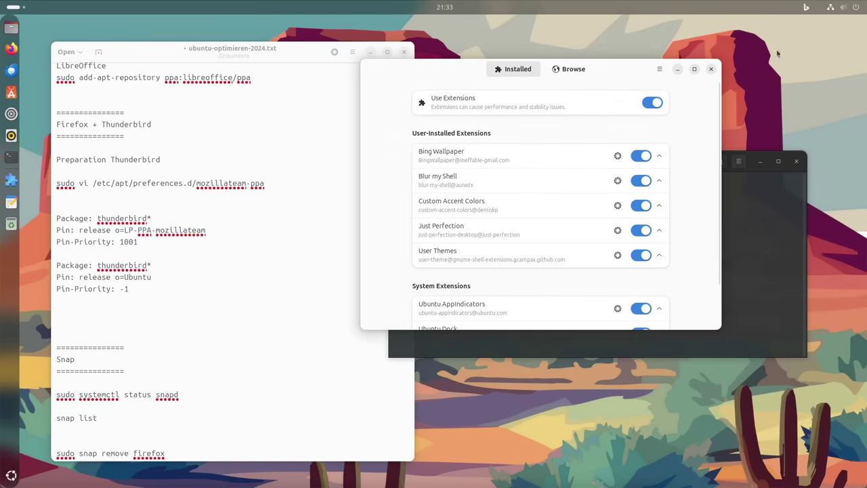
{"action": "left_click", "coordinate": [807, 8]}
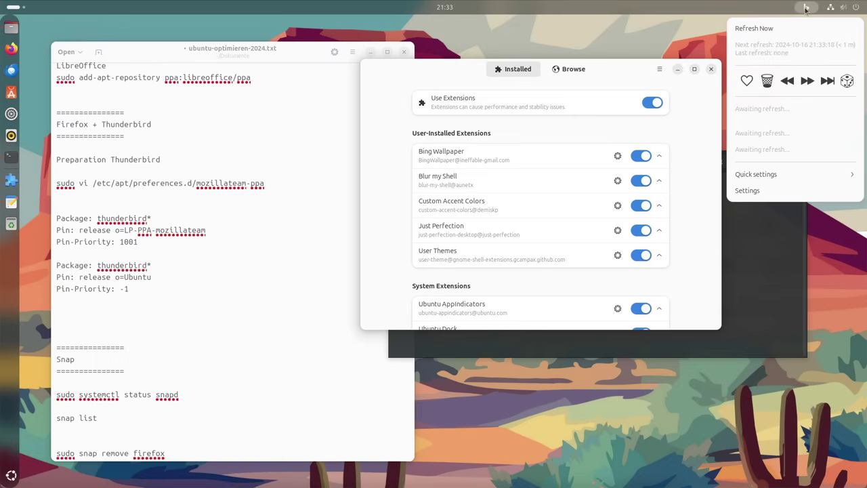
{"action": "left_click", "coordinate": [769, 32]}
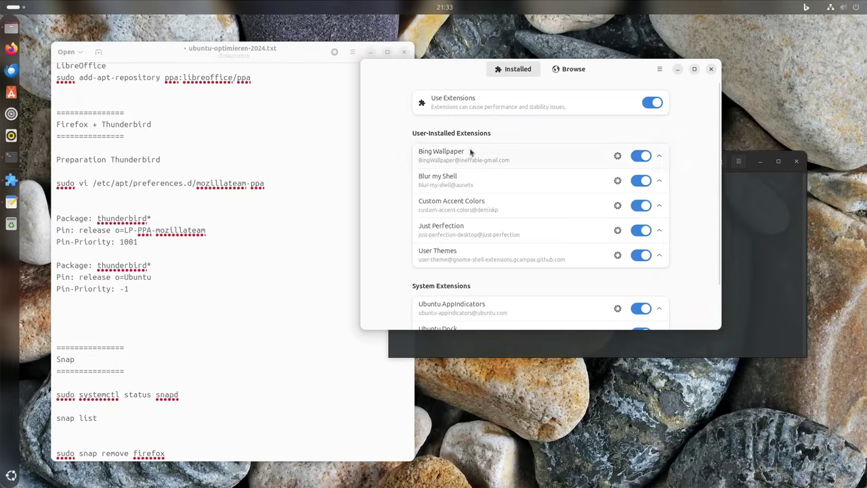
In the Blur my Shell settings, set the Dash to Dock blur pipeline to Default.
{"action": "left_click", "coordinate": [618, 180]}
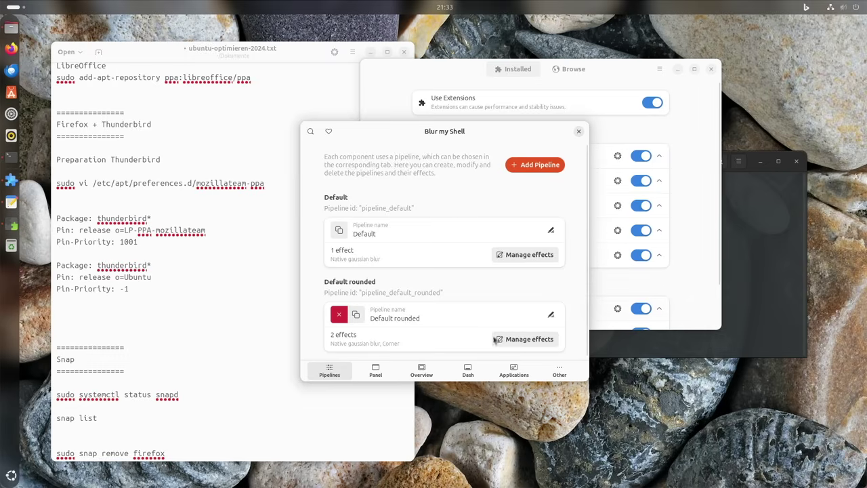
{"action": "left_click", "coordinate": [465, 371]}
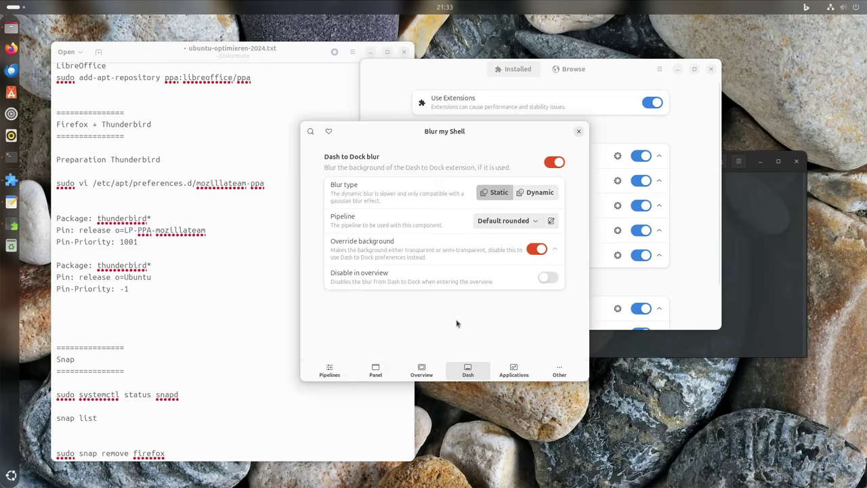
{"action": "left_click", "coordinate": [536, 223]}
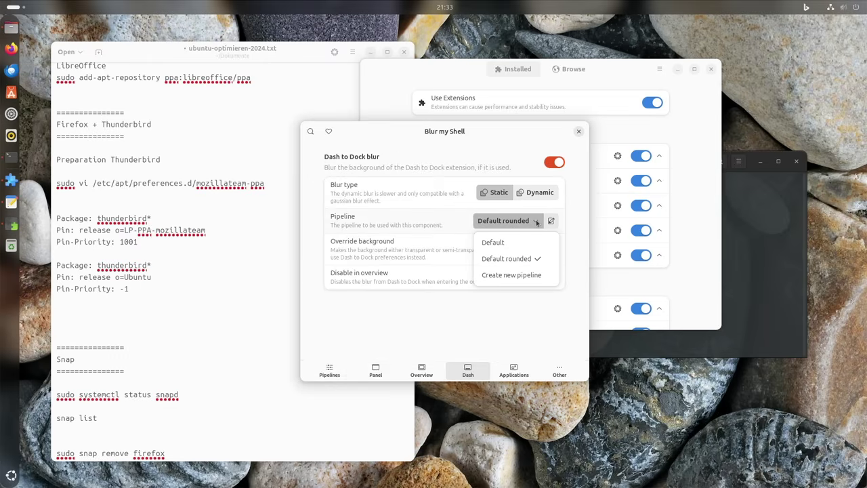
{"action": "left_click", "coordinate": [515, 245]}
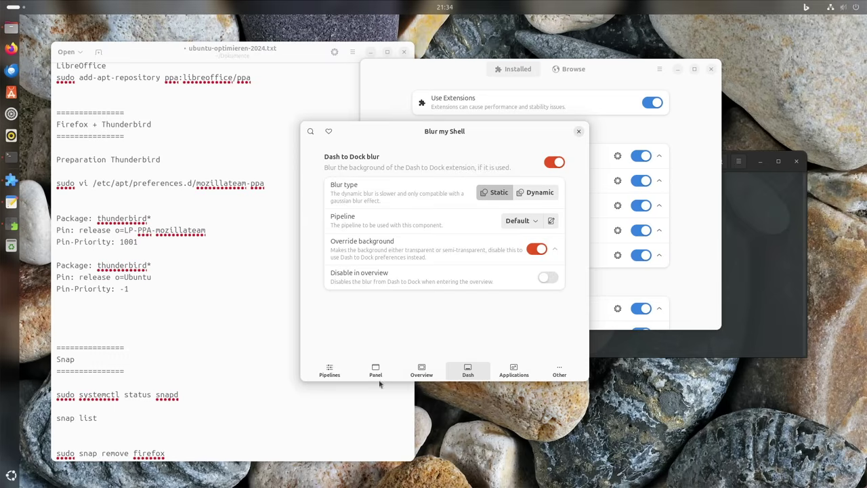
Switch the Dash to Dock blur off and on again to compare its effect, and close the Blur my Shell settings.
{"action": "left_click", "coordinate": [551, 163]}
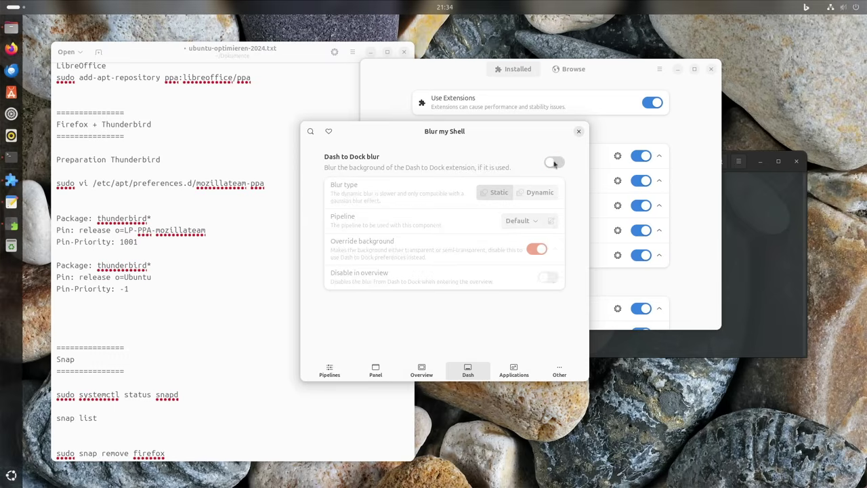
{"action": "left_click", "coordinate": [552, 163]}
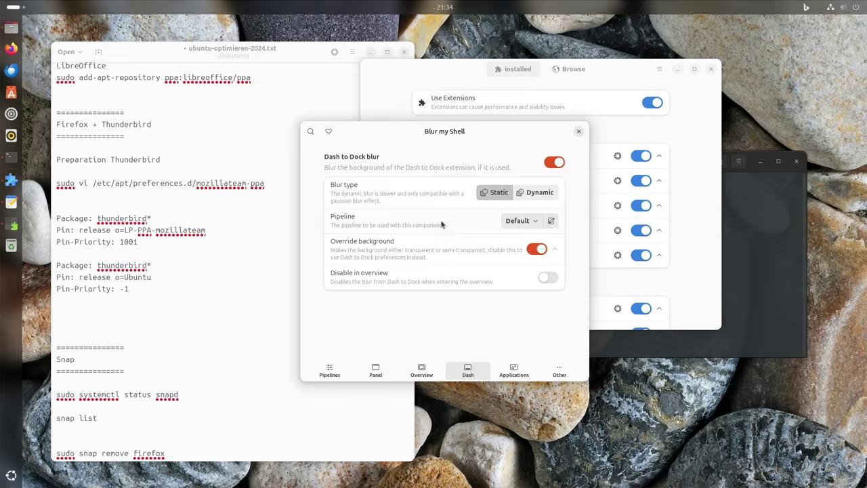
{"action": "left_click", "coordinate": [580, 132]}
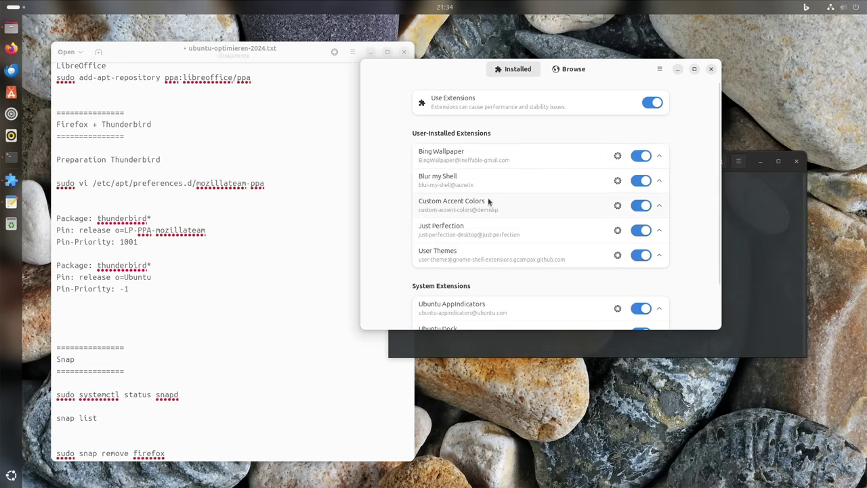
Open the Custom Accent Colors settings and select both files in the Dokumente folder to examine the current highlight colour.
{"action": "left_click", "coordinate": [617, 206]}
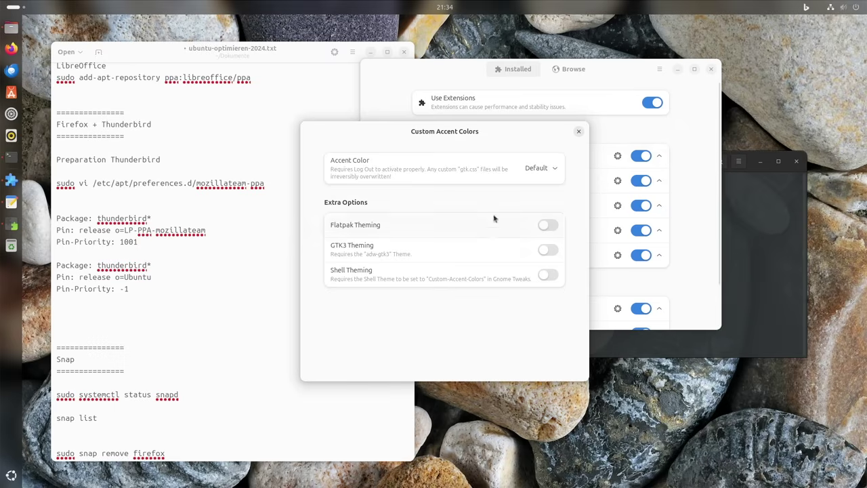
{"action": "left_click", "coordinate": [11, 28]}
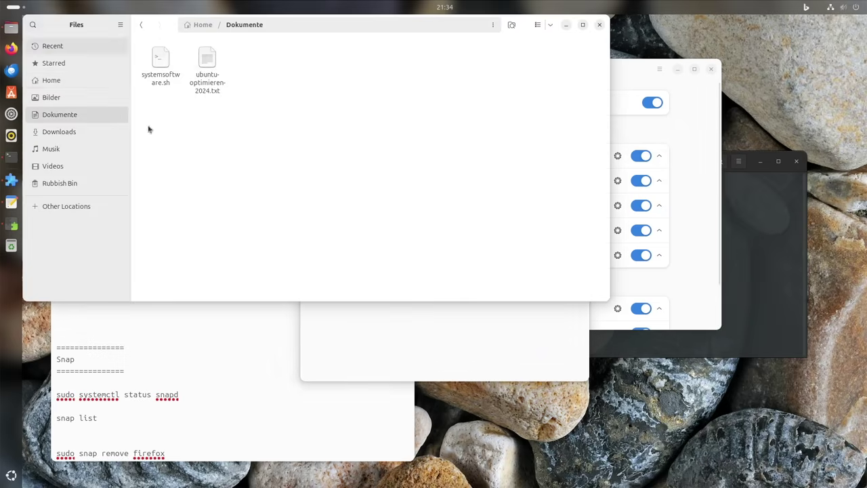
{"action": "left_click_drag", "start_coordinate": [223, 137], "coordinate": [174, 64]}
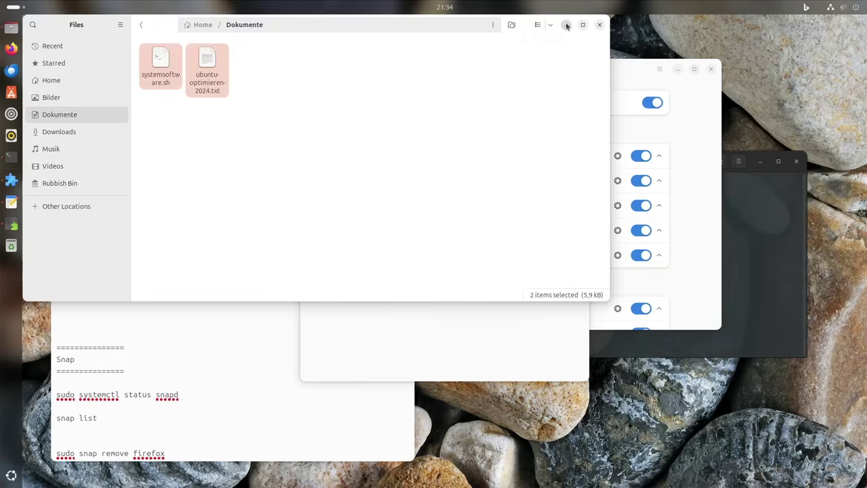
{"action": "left_click", "coordinate": [566, 25]}
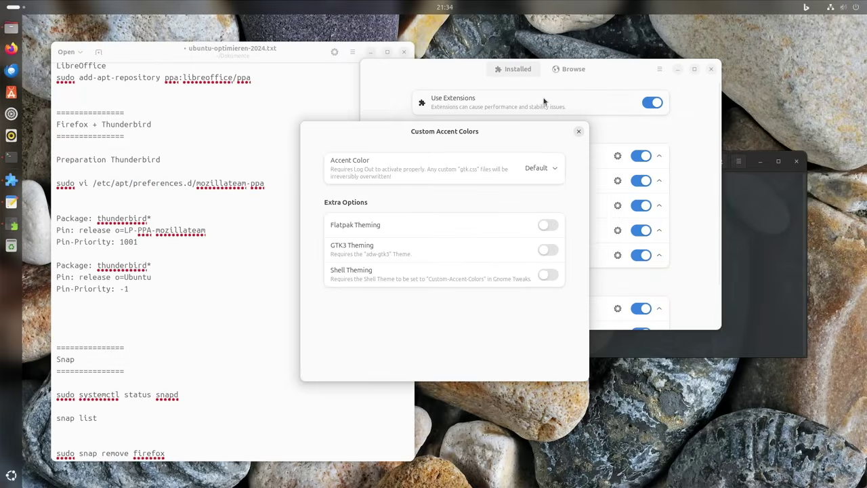
Set the accent color to Orange, enable Flatpak, GTK3 and Shell Theming, and close the Custom Accent Colors settings.
{"action": "left_click", "coordinate": [539, 169]}
{"action": "left_click", "coordinate": [542, 237]}
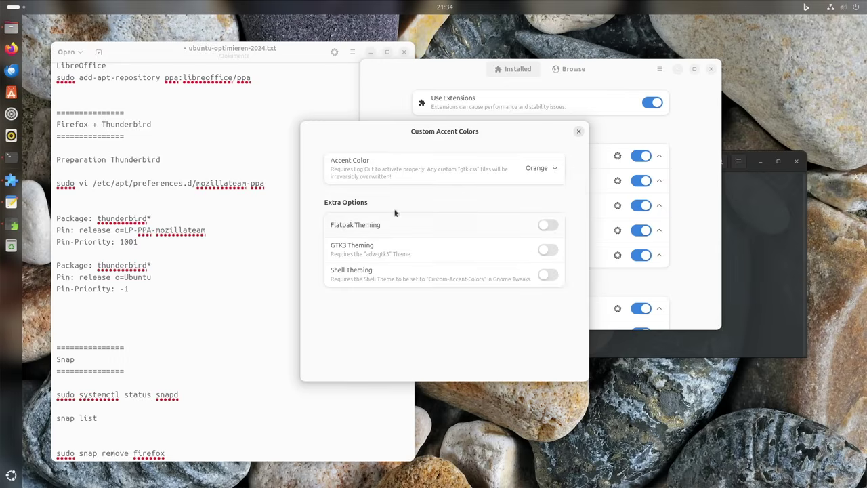
{"action": "left_click", "coordinate": [546, 226]}
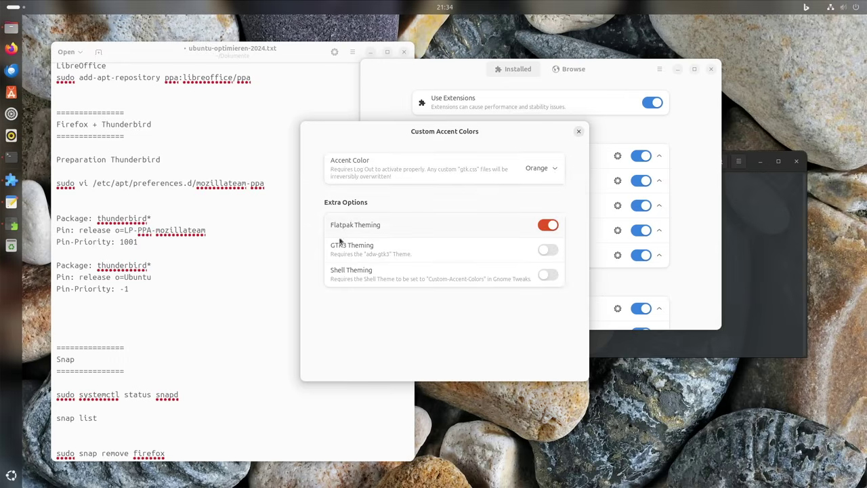
{"action": "left_click", "coordinate": [548, 250]}
{"action": "left_click", "coordinate": [548, 275]}
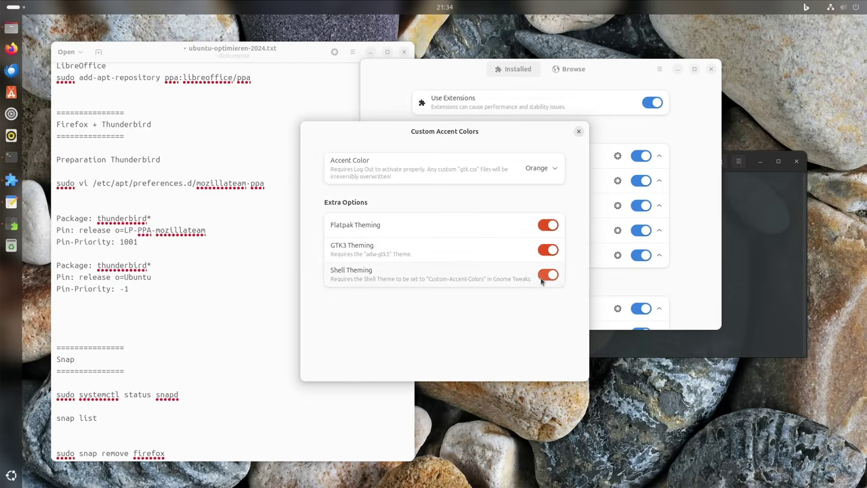
{"action": "left_click", "coordinate": [579, 132]}
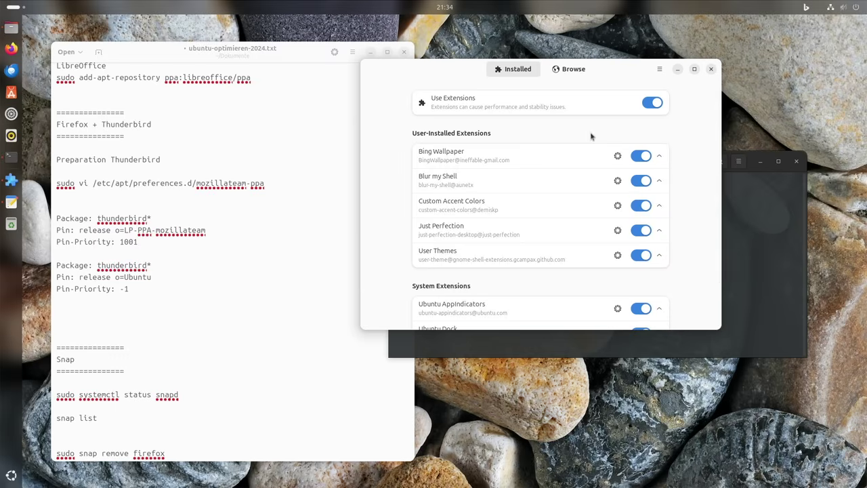
In the Just Perfection settings, set the Clock Menu Position to Right with an offset of 10.
{"action": "left_click", "coordinate": [617, 230]}
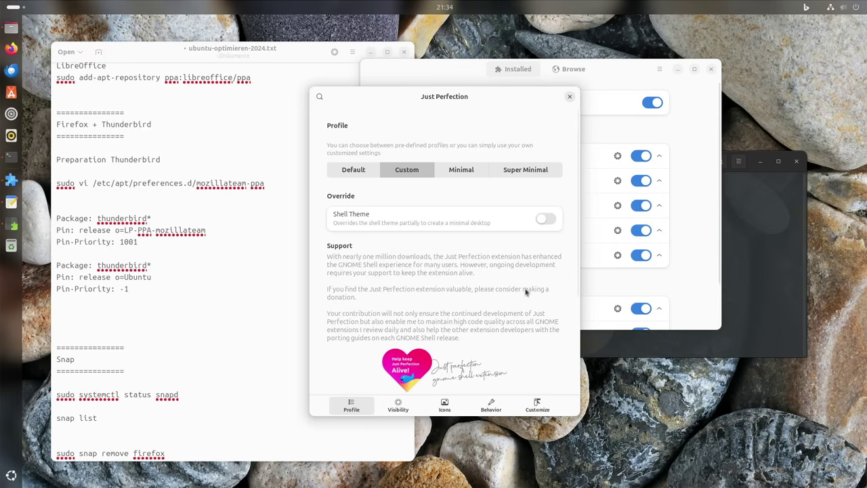
{"action": "left_click", "coordinate": [537, 405]}
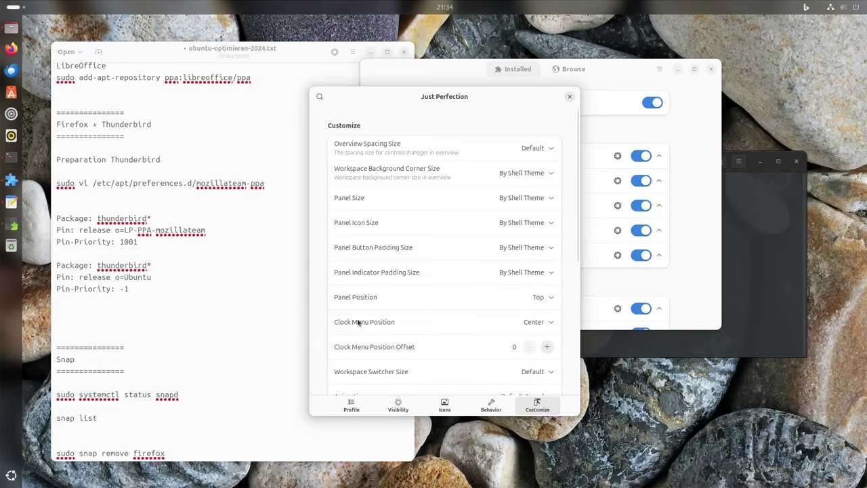
{"action": "left_click", "coordinate": [538, 323]}
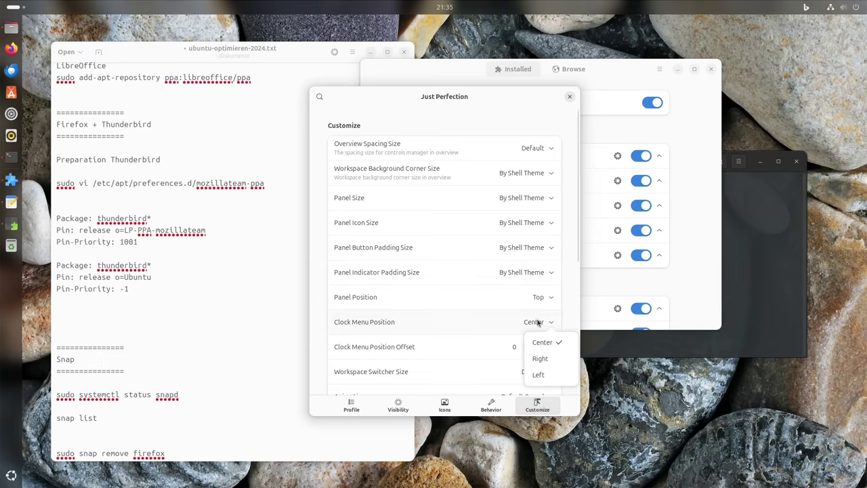
{"action": "left_click", "coordinate": [549, 359]}
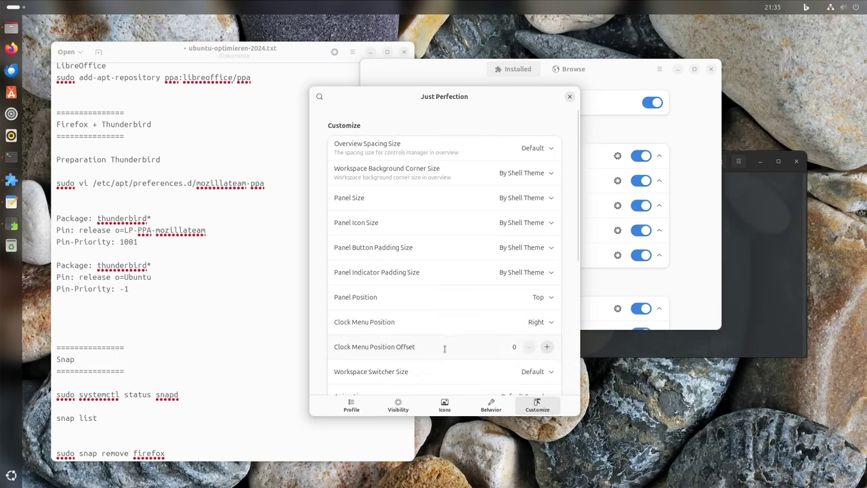
{"action": "left_click", "coordinate": [547, 346]}
{"action": "left_click", "coordinate": [548, 347]}
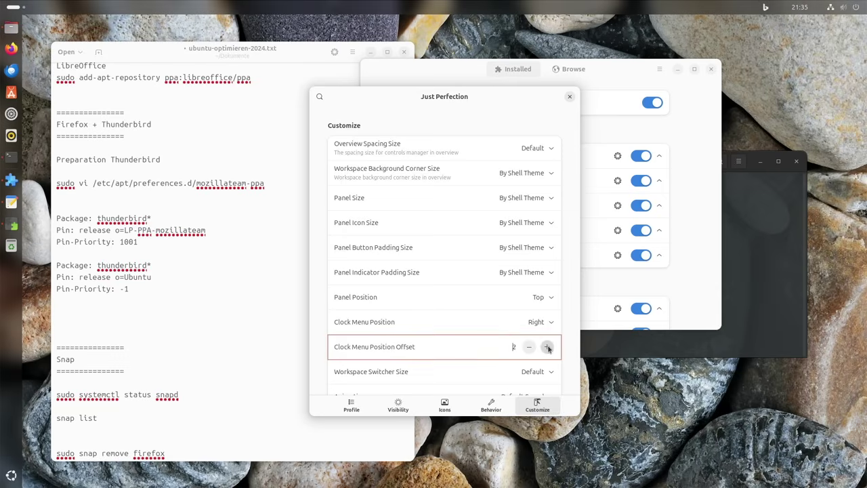
{"action": "left_click", "coordinate": [547, 347]}
{"action": "left_click", "coordinate": [548, 347]}
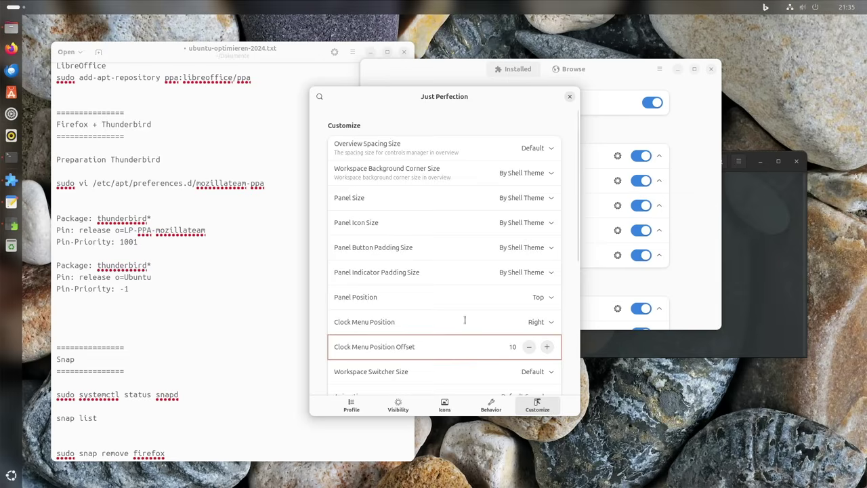
{"action": "left_click", "coordinate": [569, 98]}
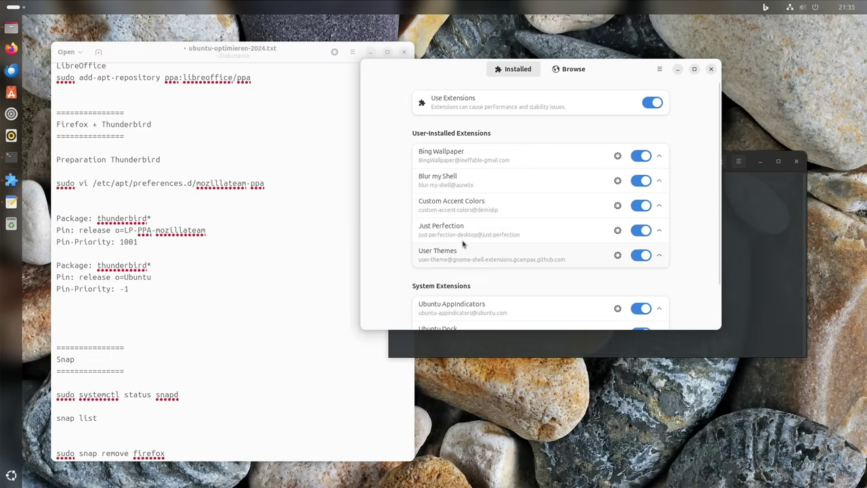
Check the styling of the quick settings menu, and launch Tweaks with its window moved lower on the desktop.
{"action": "left_click", "coordinate": [811, 8]}
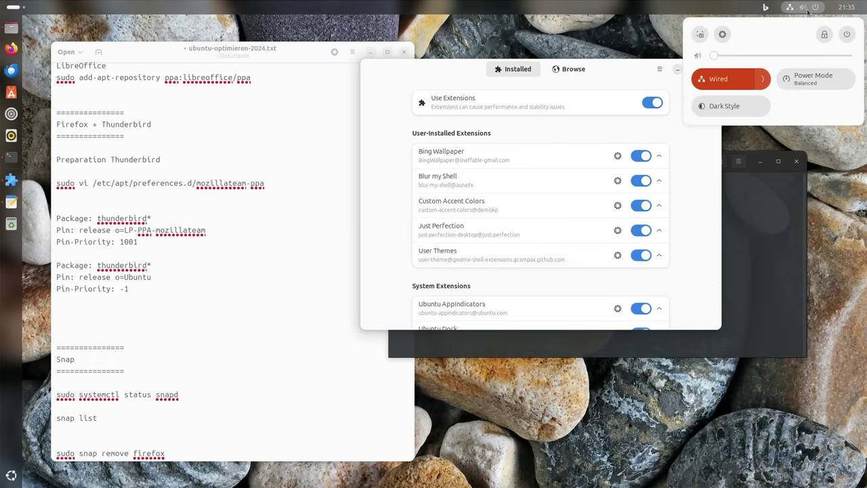
{"action": "left_click", "coordinate": [808, 10]}
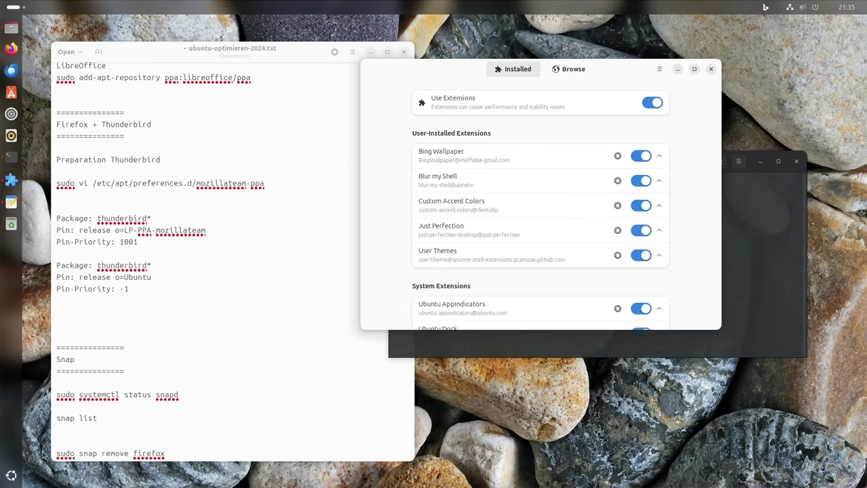
{"action": "left_click", "coordinate": [11, 474]}
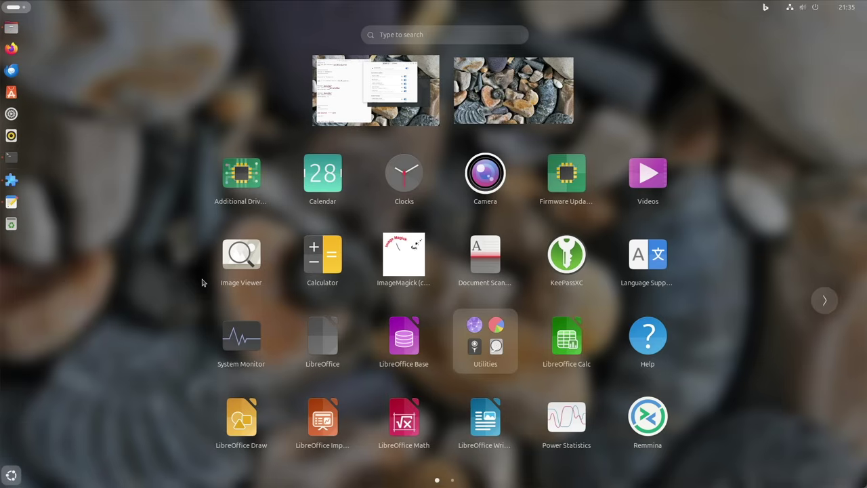
{"action": "type", "text": "twe"}
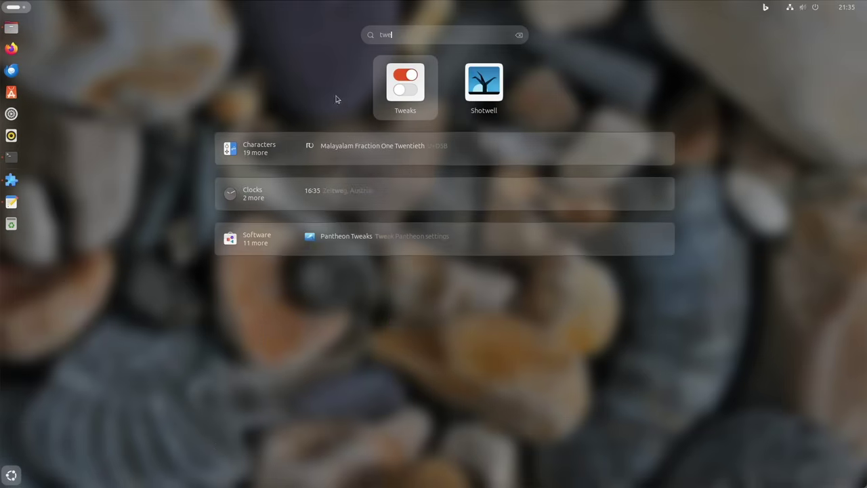
{"action": "left_click", "coordinate": [405, 82]}
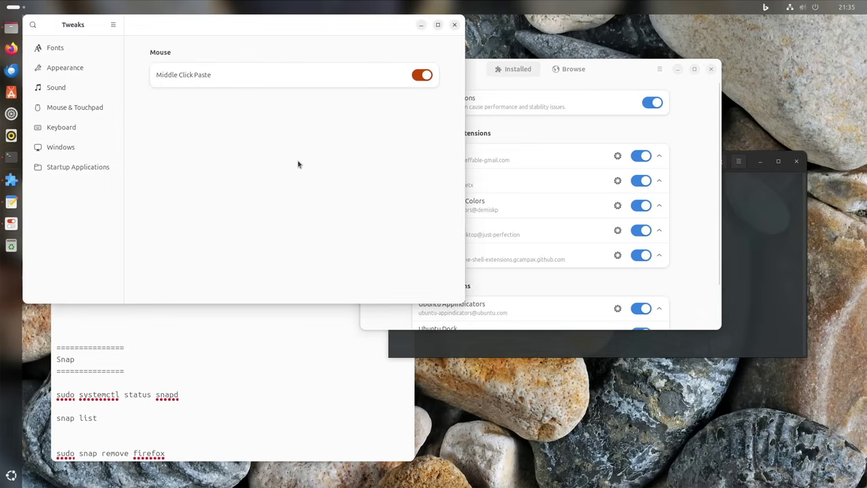
{"action": "left_click_drag", "start_coordinate": [265, 31], "coordinate": [292, 170]}
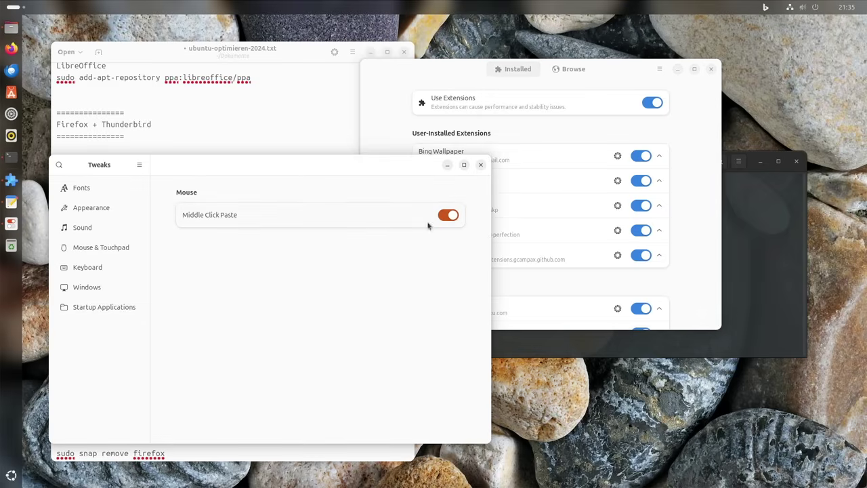
Try Custom-Accent-Colors as the Shell style in the Tweaks appearance settings and inspect it in the quick settings menu.
{"action": "left_click", "coordinate": [105, 209]}
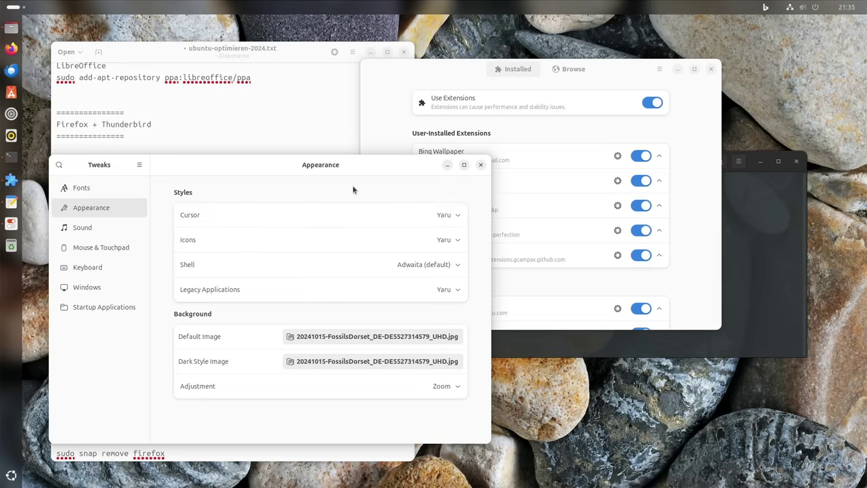
{"action": "left_click", "coordinate": [427, 265]}
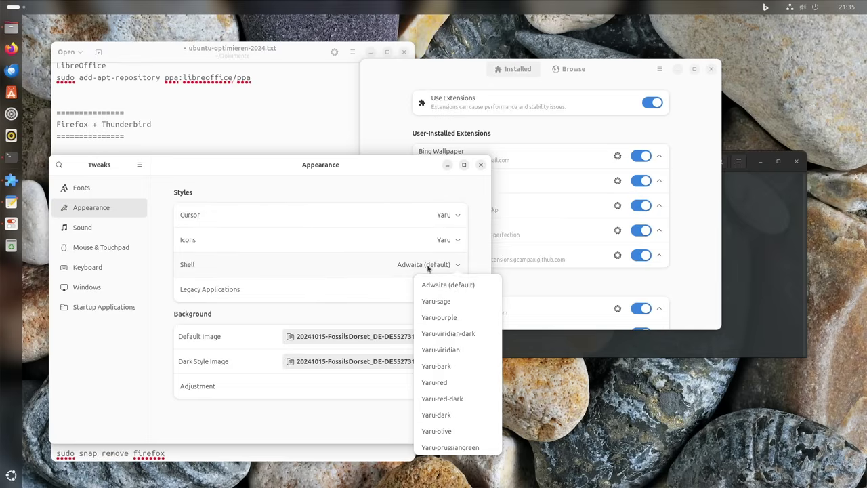
{"action": "scroll", "coordinate": [448, 353], "scroll_direction": "down", "scroll_amount": 5}
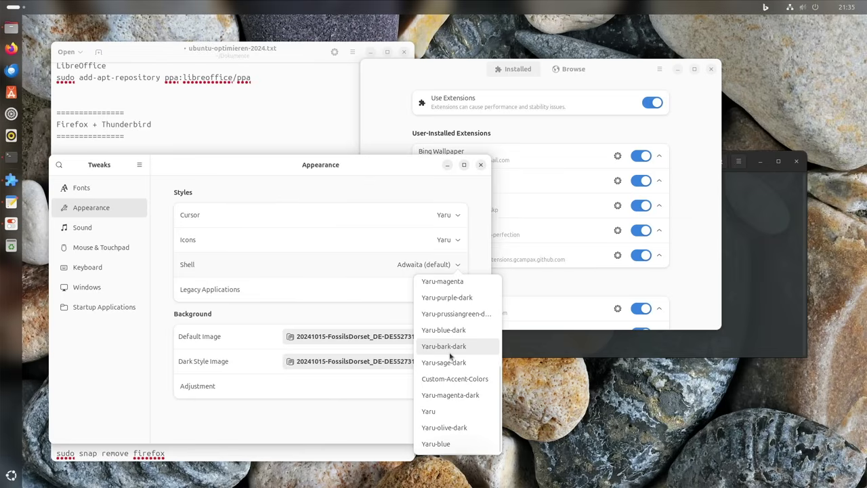
{"action": "left_click", "coordinate": [450, 382]}
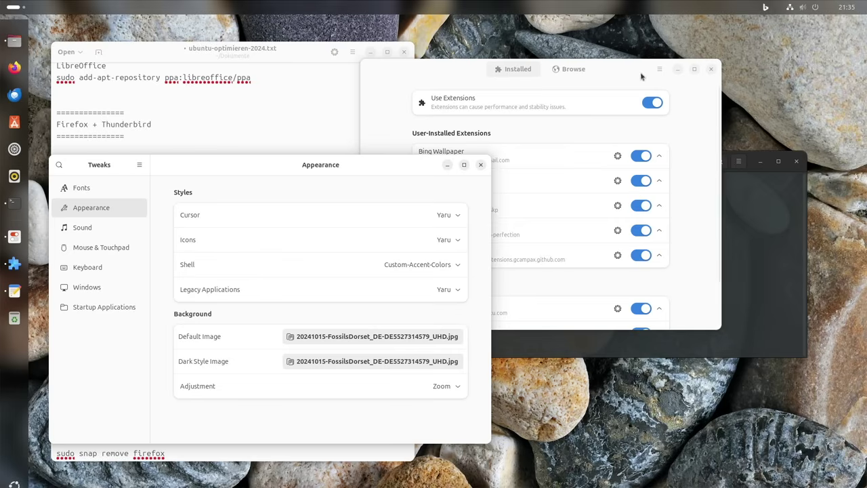
{"action": "left_click", "coordinate": [803, 7]}
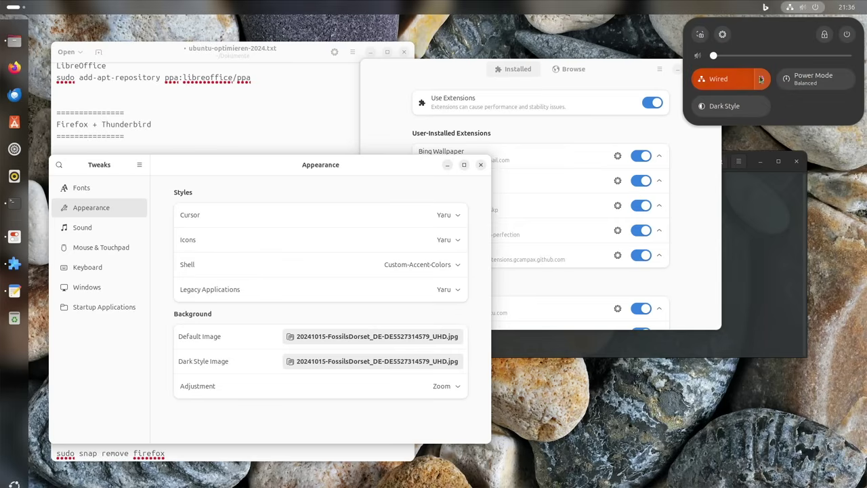
{"action": "left_click", "coordinate": [803, 7]}
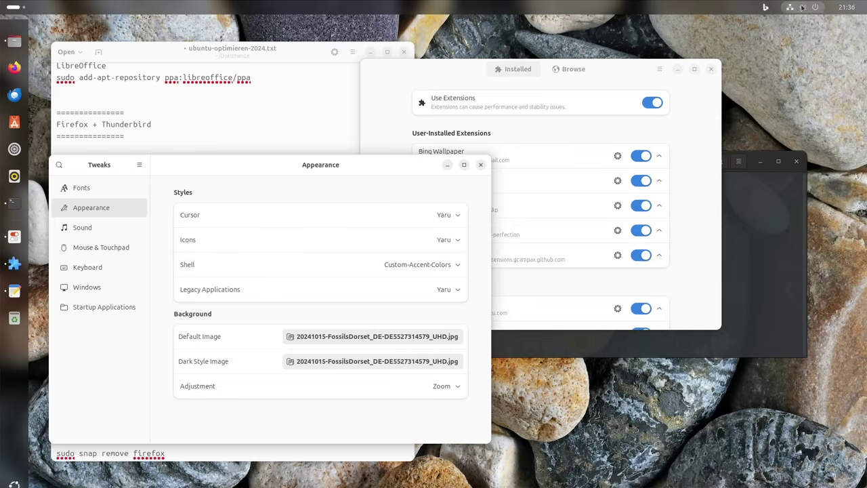
Set the Shell style to Yaru, check the quick settings menu with it, and close Tweaks.
{"action": "left_click", "coordinate": [455, 264]}
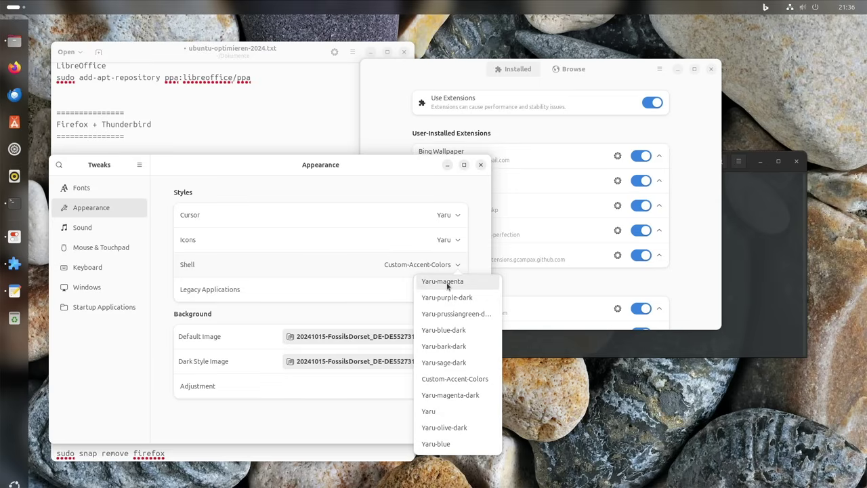
{"action": "left_click", "coordinate": [443, 411]}
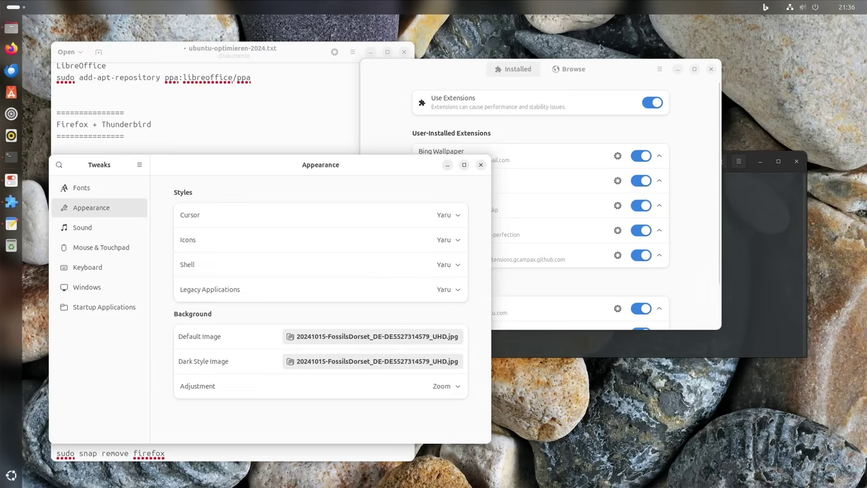
{"action": "left_click", "coordinate": [803, 7]}
{"action": "left_click", "coordinate": [803, 7]}
{"action": "left_click", "coordinate": [480, 164]}
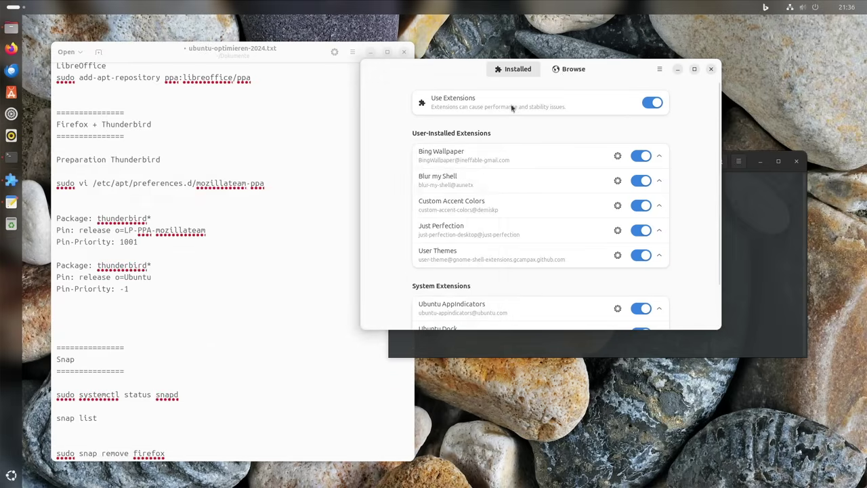
Search the online extension catalogue for "dash to panel" and close the extension manager.
{"action": "left_click", "coordinate": [562, 69]}
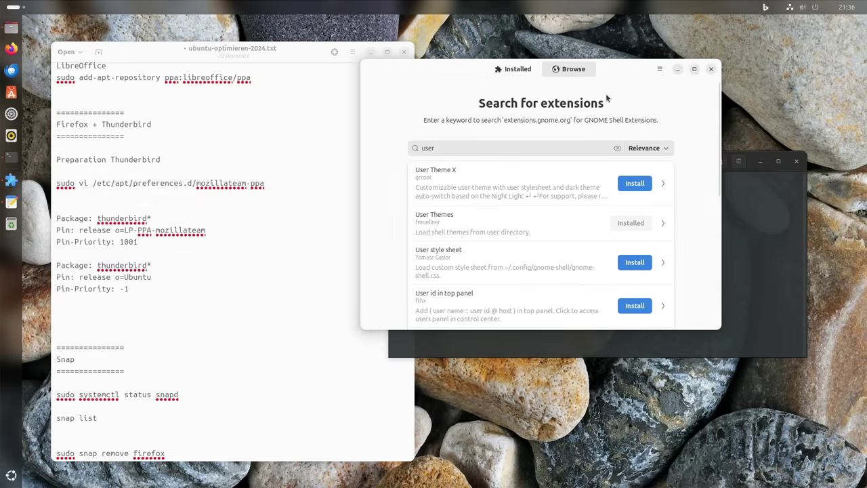
{"action": "left_click", "coordinate": [541, 150]}
{"action": "key", "text": "BackSpace"}
{"action": "key", "text": "BackSpace"}
{"action": "key", "text": "BackSpace"}
{"action": "key", "text": "BackSpace"}
{"action": "type", "text": "das"}
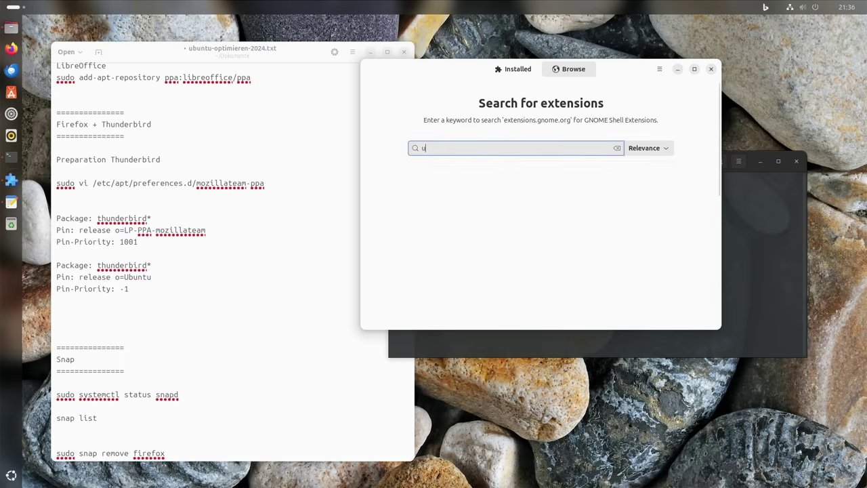
{"action": "type", "text": "h to panel"}
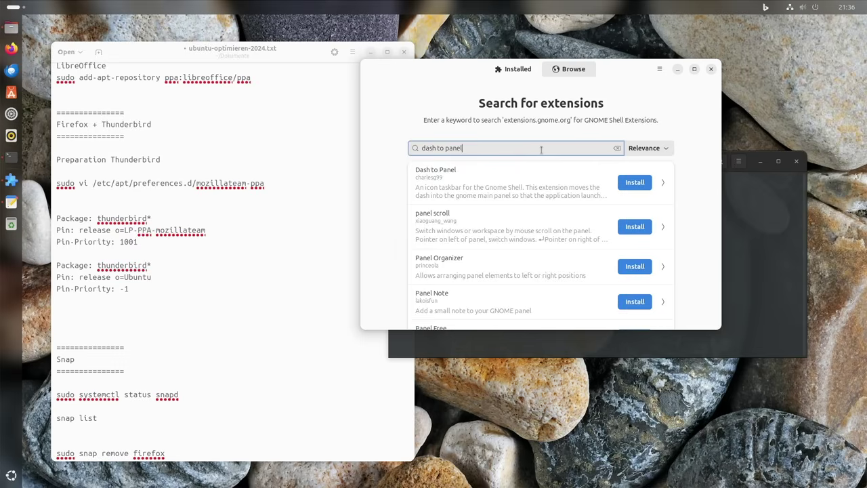
{"action": "left_click", "coordinate": [711, 70]}
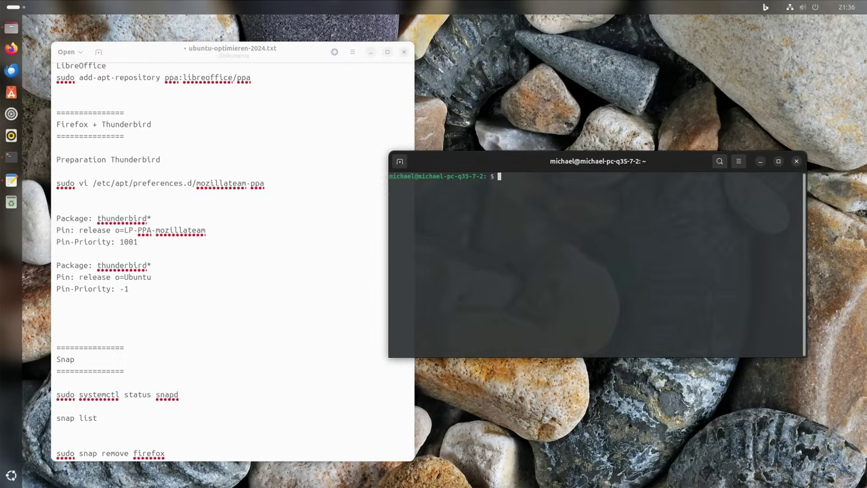
Minimise the text editor, launch Ungoogled Chromium and unlock the login keyring with its password.
{"action": "left_click", "coordinate": [370, 52]}
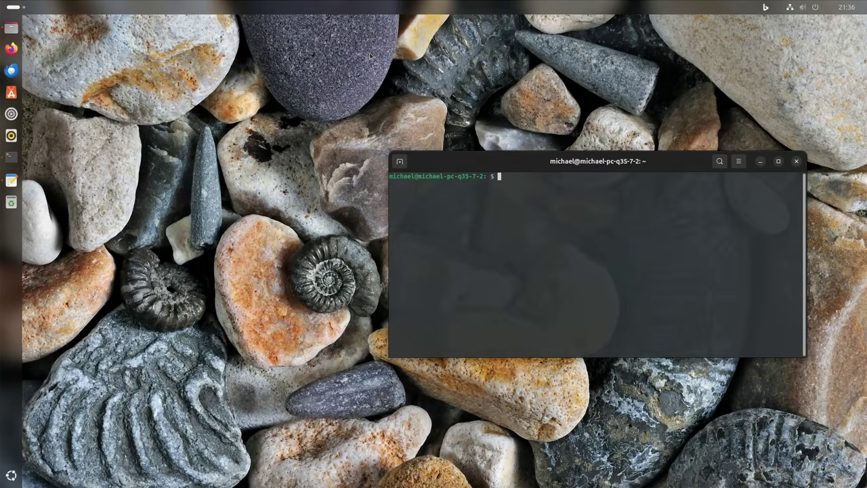
{"action": "left_click", "coordinate": [12, 473]}
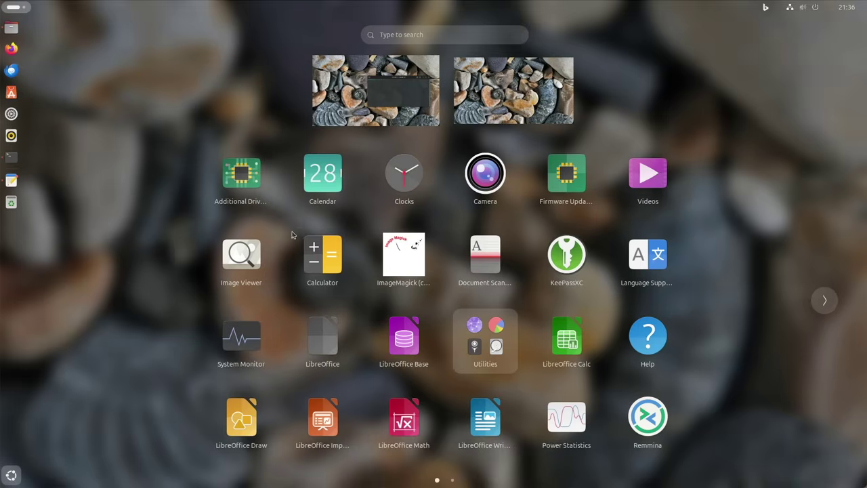
{"action": "scroll", "coordinate": [427, 215], "scroll_direction": "down", "scroll_amount": 1}
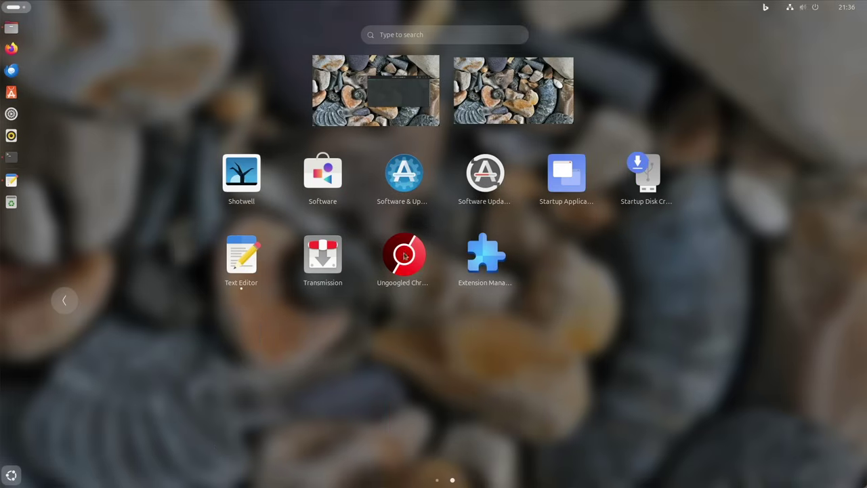
{"action": "left_click", "coordinate": [402, 262]}
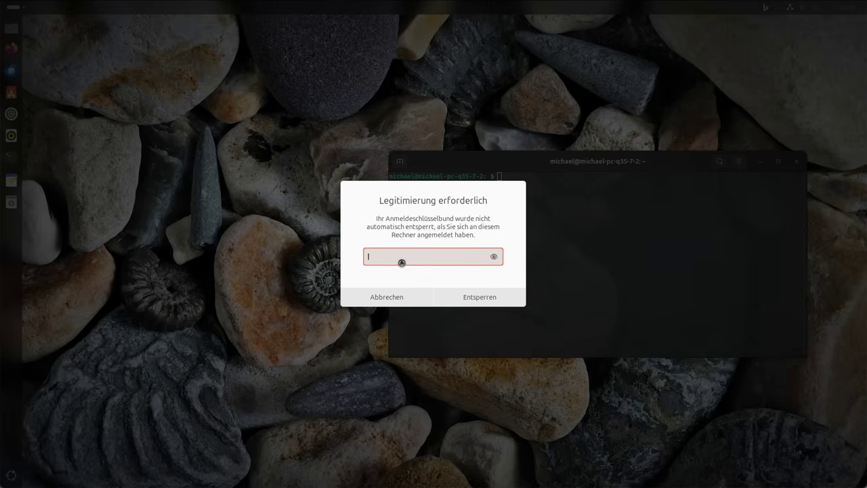
{"action": "type", "text": "********"}
{"action": "key", "text": "Return"}
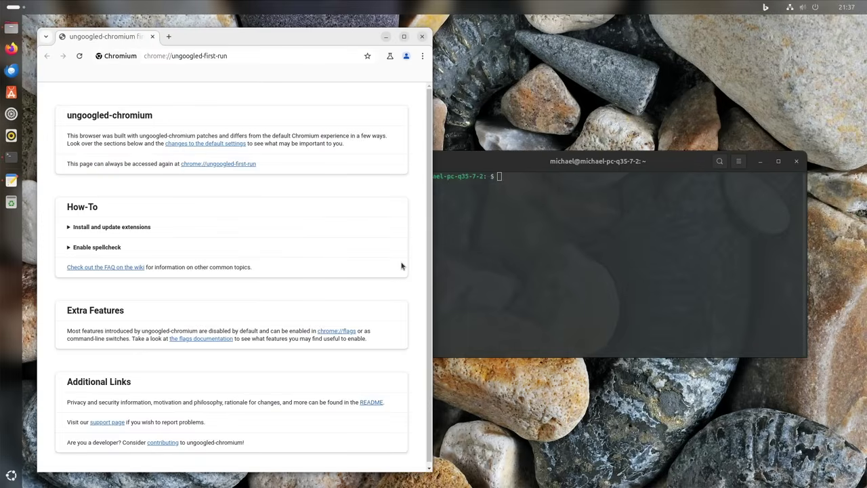
Move the Chromium window toward the middle of the desktop, open linkedin.com and dismiss the cookie notice.
{"action": "left_click_drag", "start_coordinate": [288, 39], "coordinate": [440, 35]}
{"action": "left_click", "coordinate": [411, 52]}
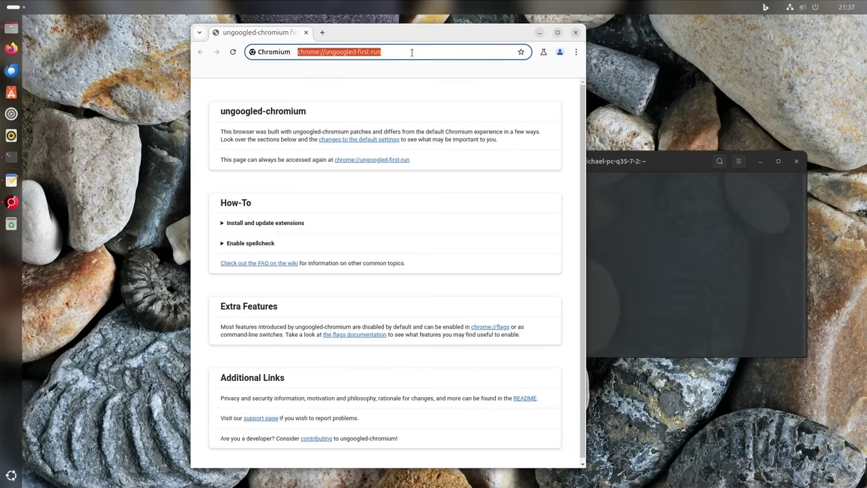
{"action": "type", "text": "li"}
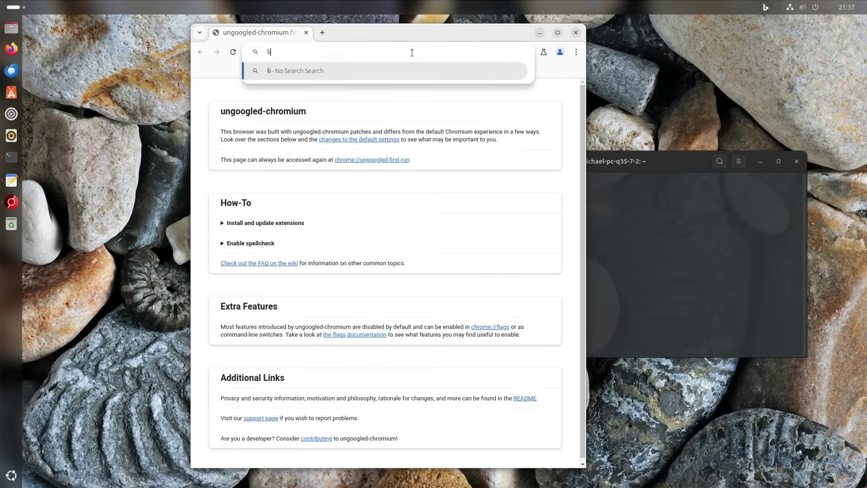
{"action": "type", "text": "nkedin.com"}
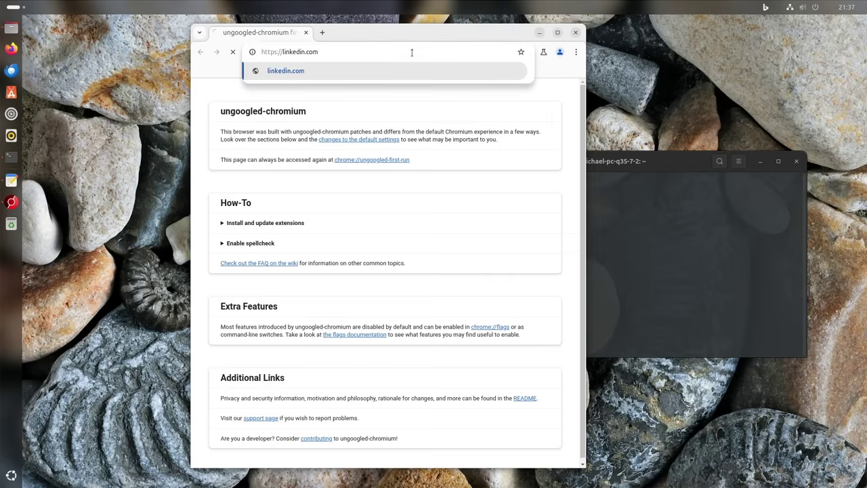
{"action": "key", "text": "Return"}
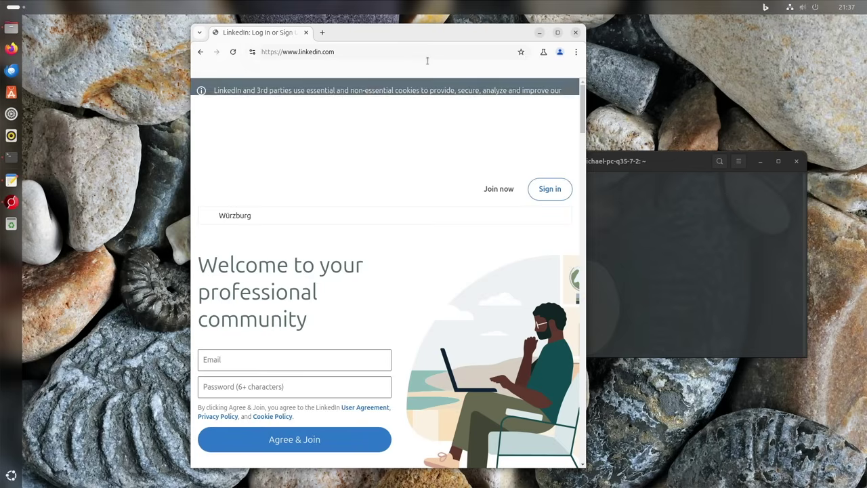
{"action": "left_click", "coordinate": [265, 158]}
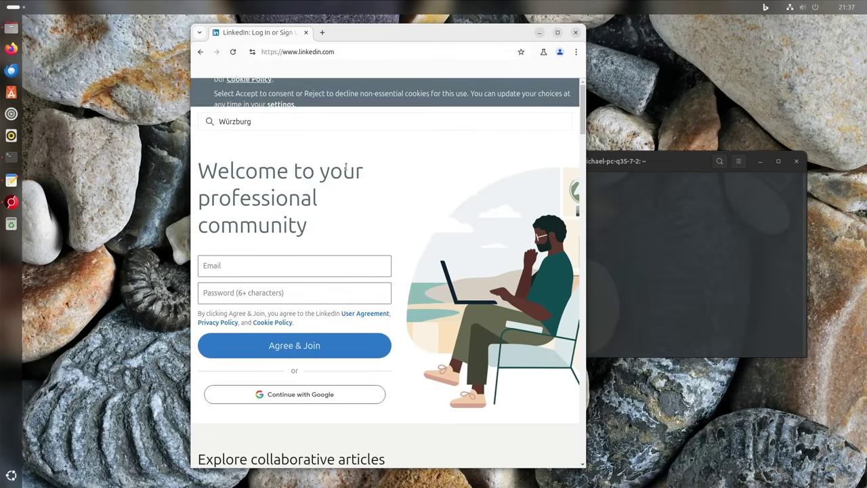
Try to install the LinkedIn page as an app, with "Log In or Sign Up" removed from its name.
{"action": "left_click", "coordinate": [576, 52]}
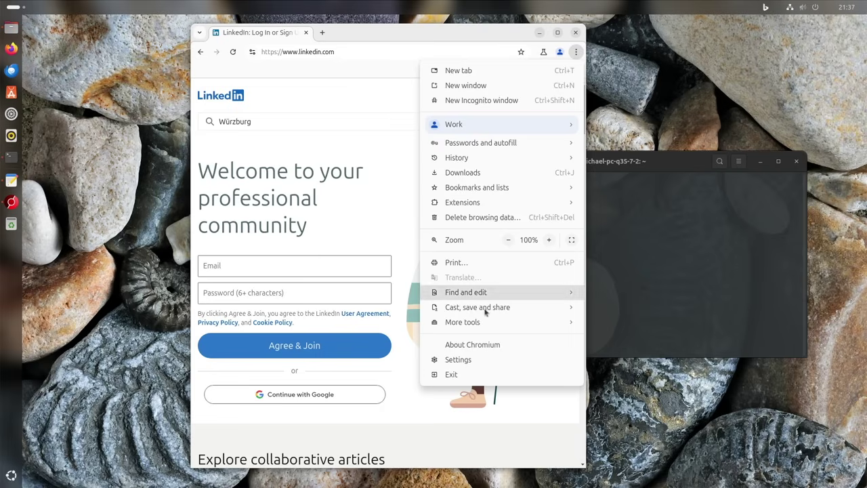
{"action": "mouse_move", "coordinate": [496, 312]}
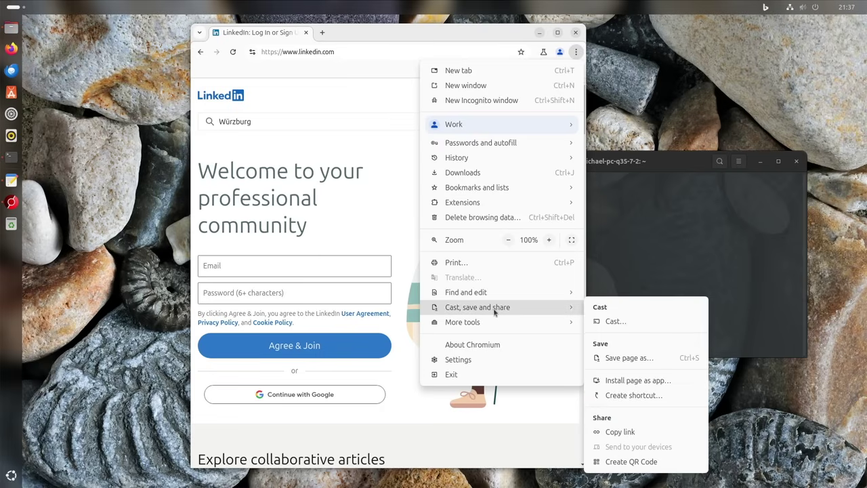
{"action": "left_click", "coordinate": [658, 385]}
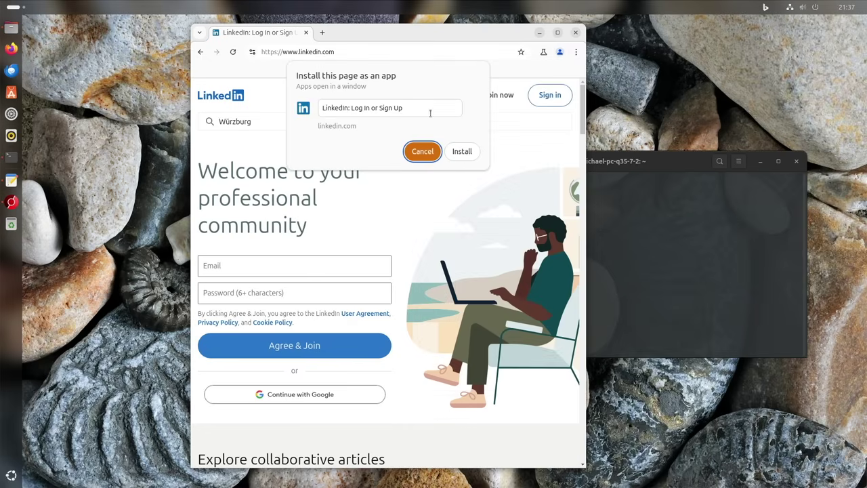
{"action": "triple_click", "coordinate": [352, 112]}
{"action": "left_click", "coordinate": [407, 108]}
{"action": "left_click_drag", "start_coordinate": [351, 107], "coordinate": [421, 116]}
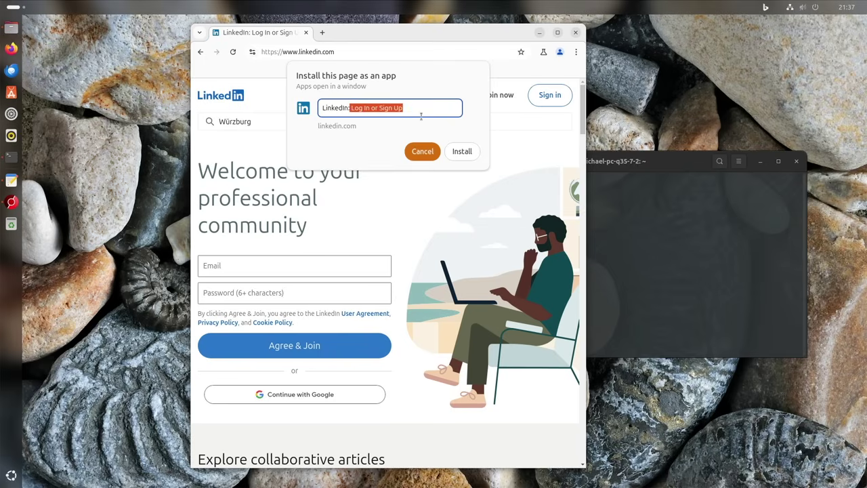
{"action": "key", "text": "BackSpace"}
{"action": "key", "text": "Return"}
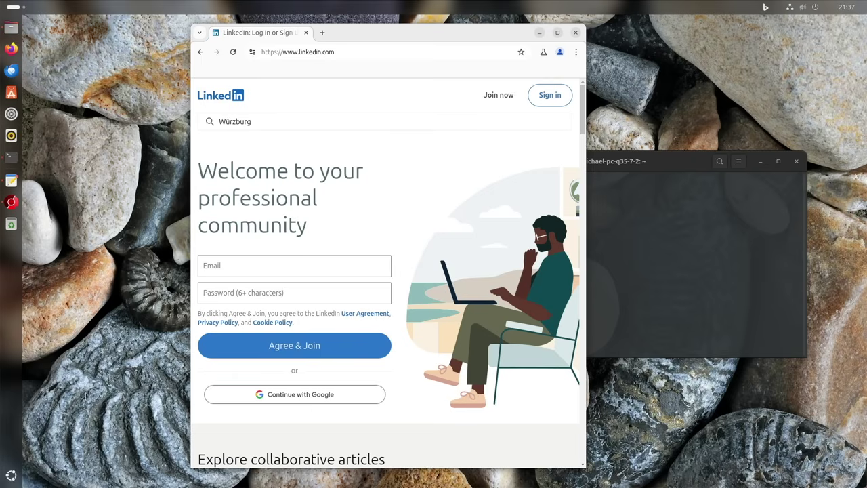
Check the second page of the application overview for a LinkedIn app and return to the browser.
{"action": "left_click", "coordinate": [10, 475]}
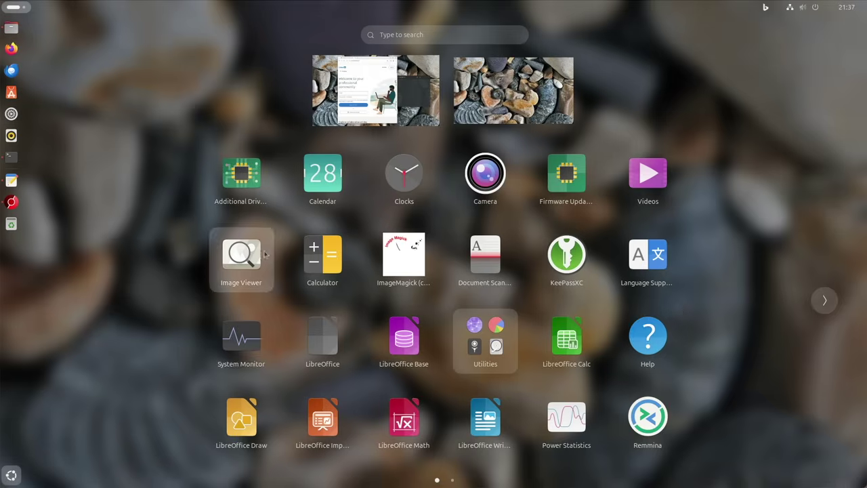
{"action": "scroll", "coordinate": [389, 269], "scroll_direction": "down", "scroll_amount": 1}
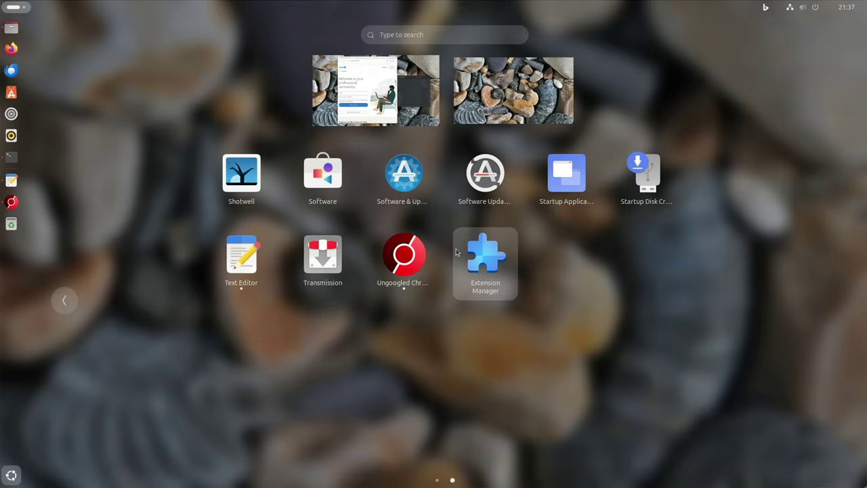
{"action": "left_click", "coordinate": [12, 474]}
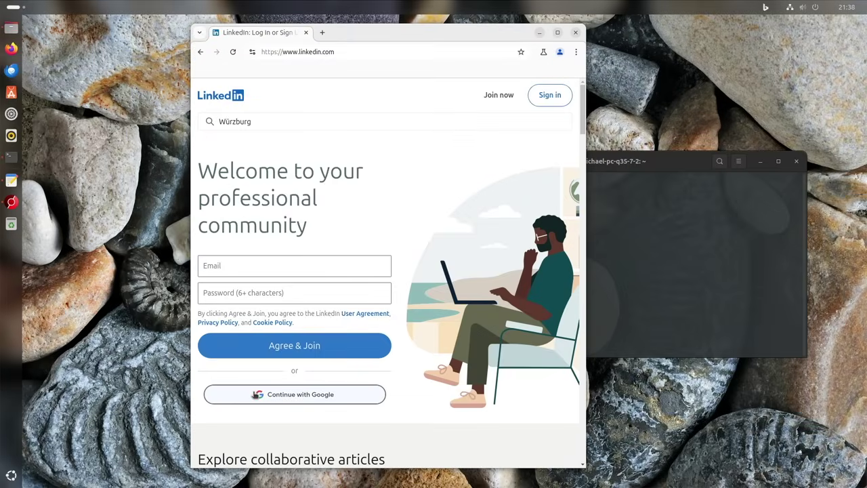
Install the LinkedIn page as an app from Chromium, with its name shortened to "LinkedIn".
{"action": "left_click", "coordinate": [576, 52]}
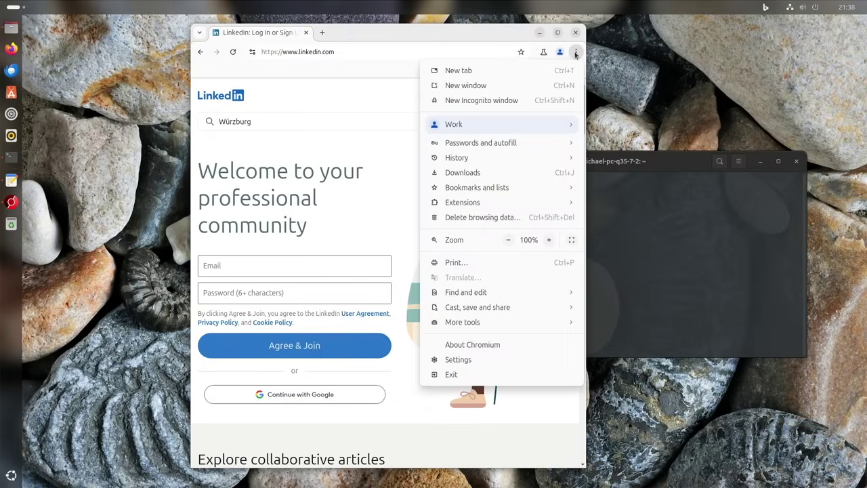
{"action": "mouse_move", "coordinate": [486, 310]}
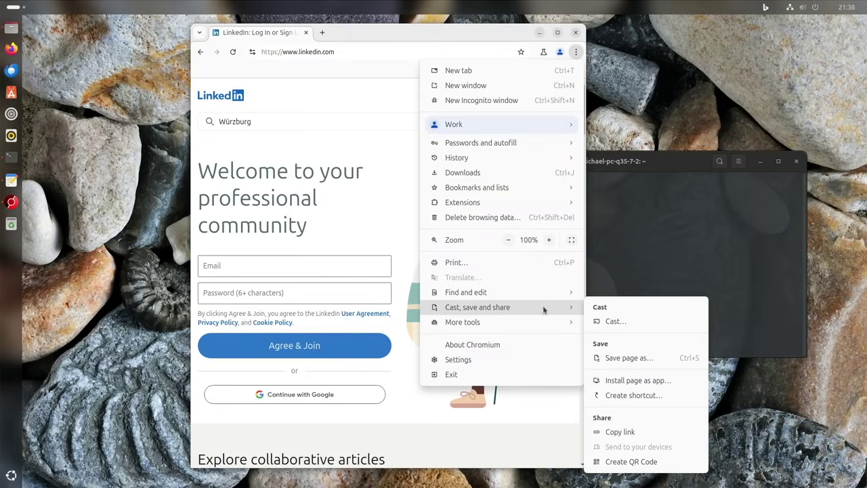
{"action": "left_click", "coordinate": [648, 384]}
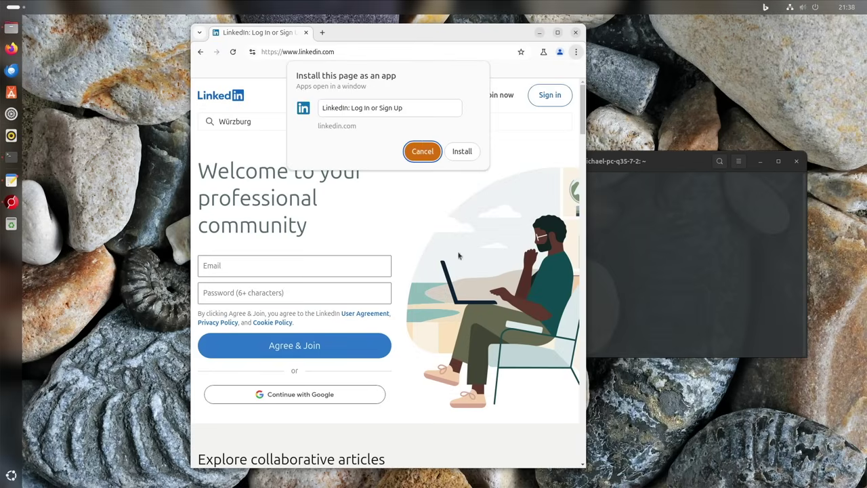
{"action": "left_click", "coordinate": [388, 109]}
{"action": "left_click_drag", "start_coordinate": [351, 107], "coordinate": [481, 110]}
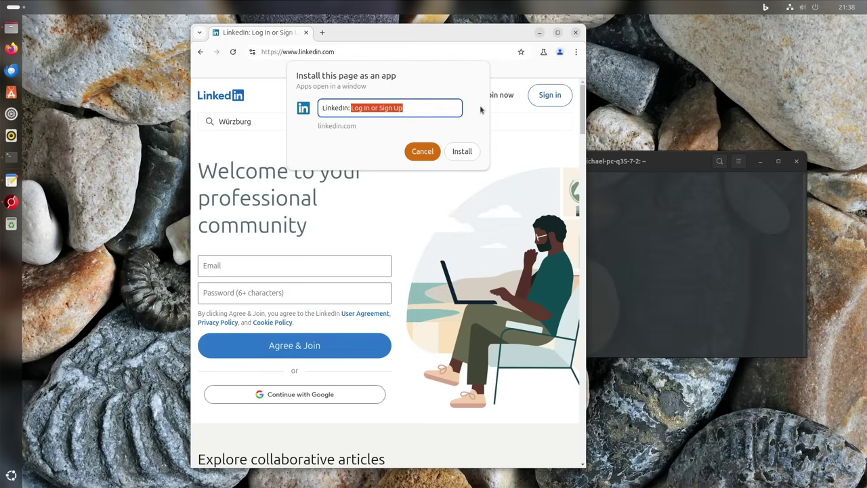
{"action": "key", "text": "BackSpace"}
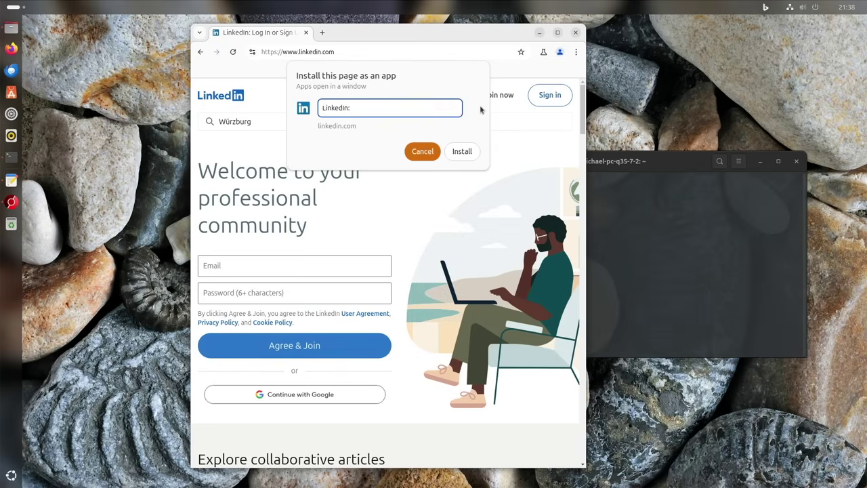
{"action": "left_click", "coordinate": [462, 151]}
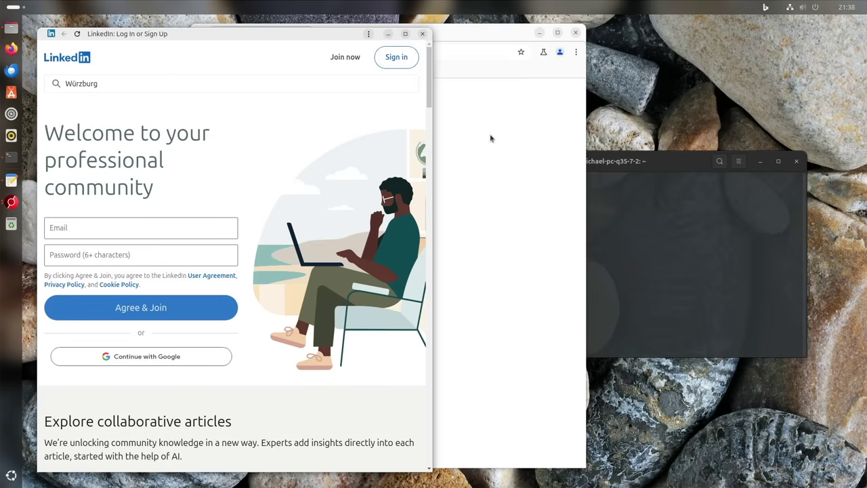
Place the Chromium browser window beside the LinkedIn app window so both are fully visible.
{"action": "left_click", "coordinate": [540, 96]}
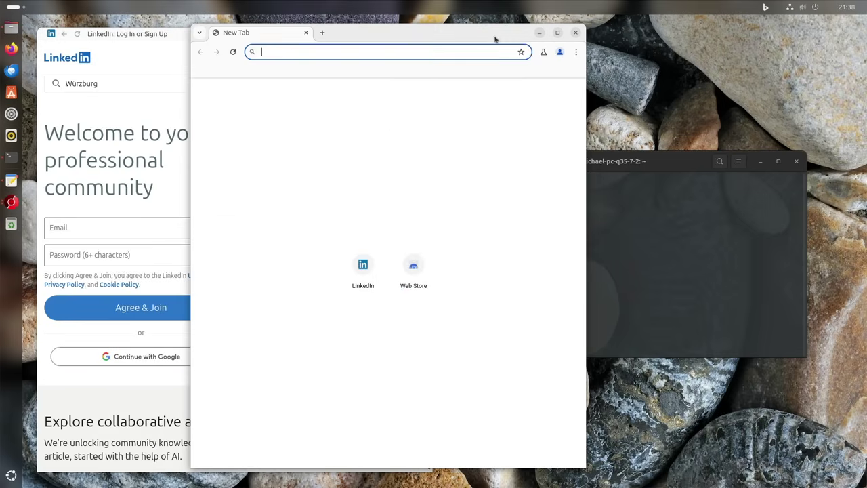
{"action": "left_click", "coordinate": [149, 39]}
{"action": "left_click_drag", "start_coordinate": [447, 35], "coordinate": [693, 35]}
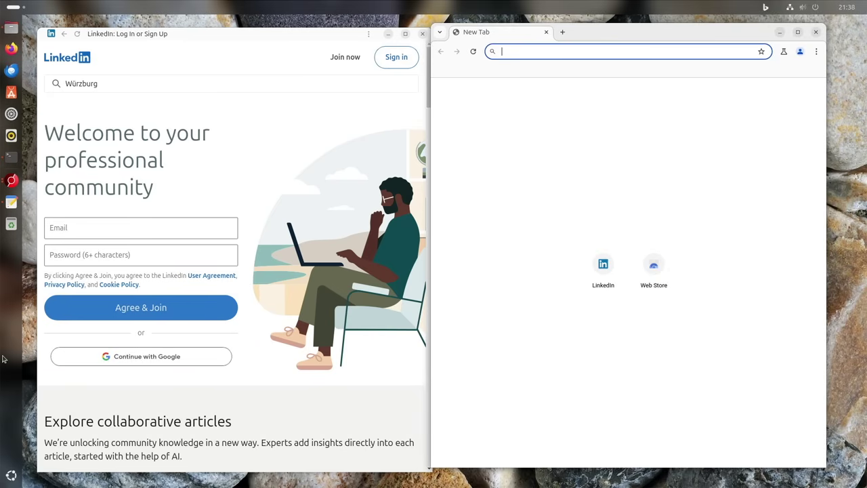
Pin the LinkedIn app to the dash from the application overview and return to the desktop.
{"action": "left_click", "coordinate": [11, 476]}
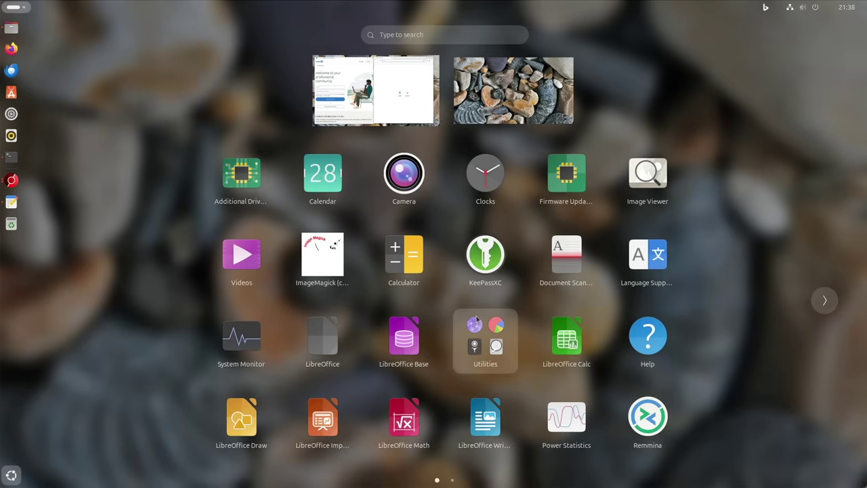
{"action": "scroll", "coordinate": [479, 320], "scroll_direction": "down", "scroll_amount": 1}
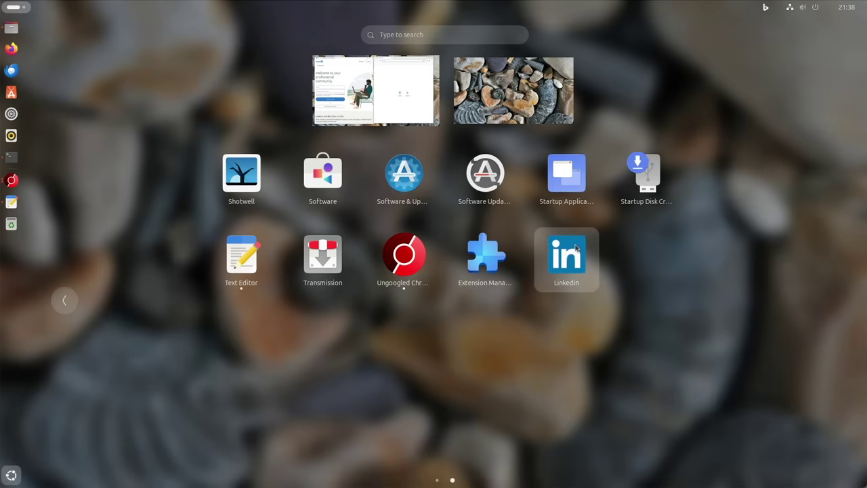
{"action": "right_click", "coordinate": [562, 263]}
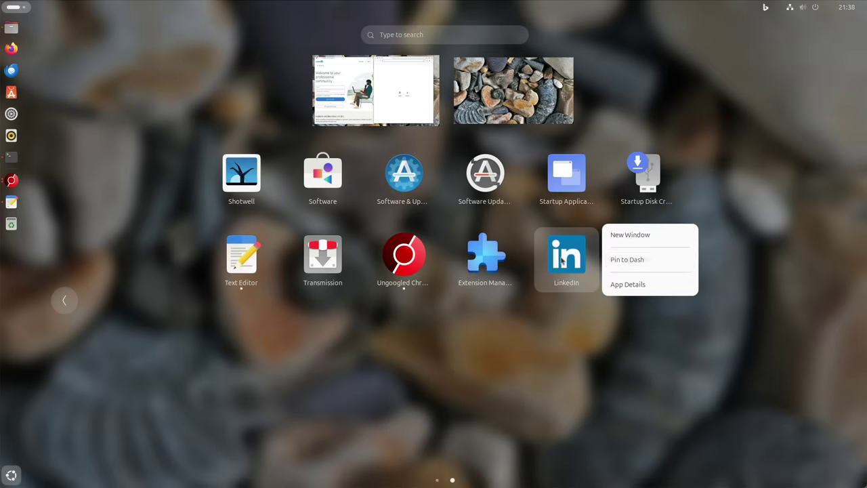
{"action": "left_click", "coordinate": [627, 261]}
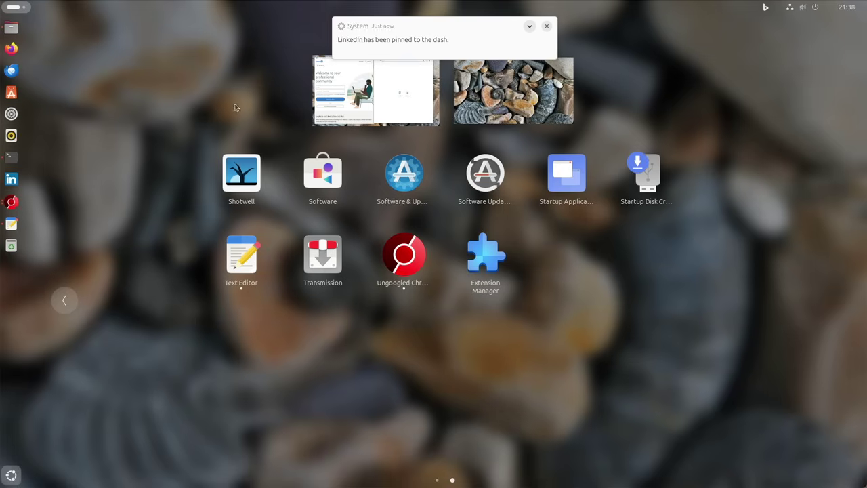
{"action": "left_click", "coordinate": [14, 474]}
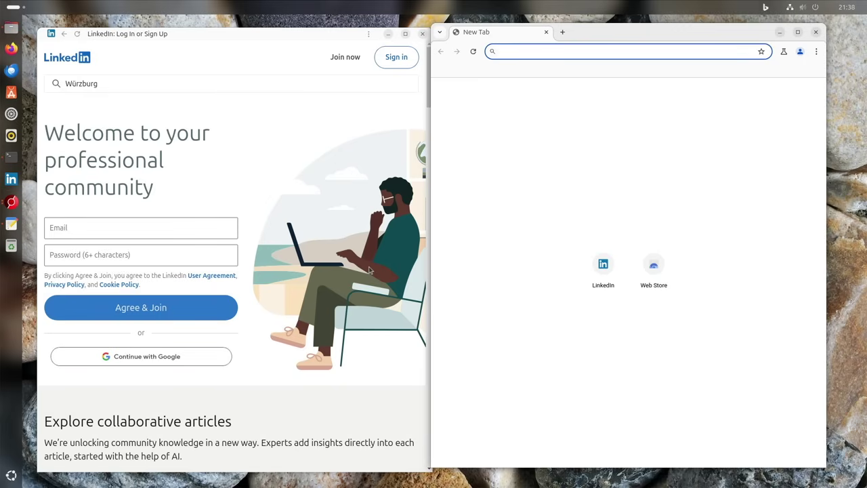
Close the Chromium and LinkedIn windows and reopen Ungoogled Chromium from the second page of the application overview.
{"action": "left_click", "coordinate": [816, 32]}
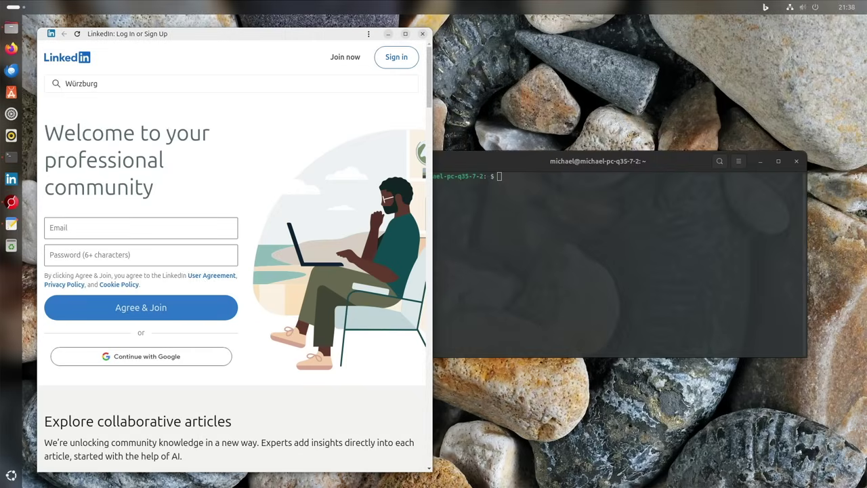
{"action": "left_click", "coordinate": [423, 34]}
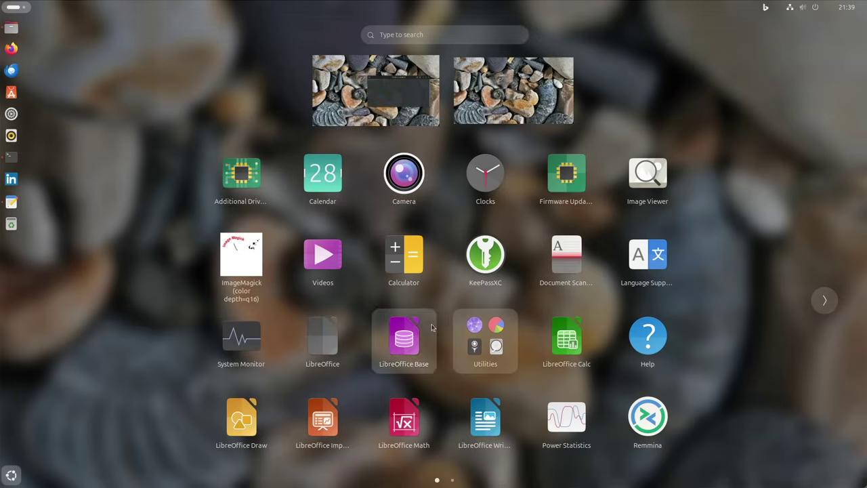
{"action": "scroll", "coordinate": [430, 321], "scroll_direction": "down", "scroll_amount": 1}
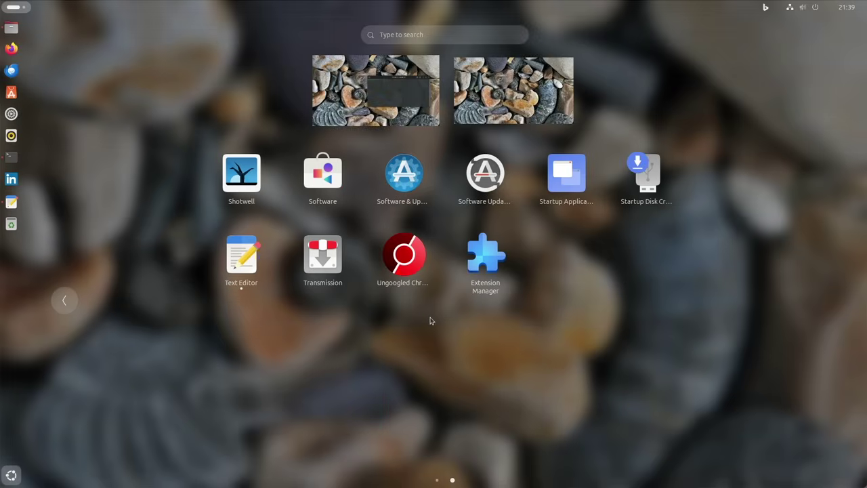
{"action": "key", "text": "ctrl+alt+t"}
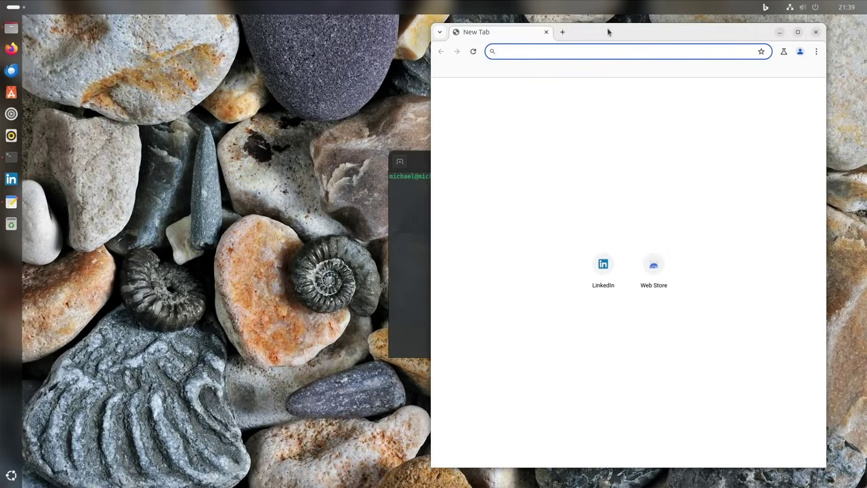
Move the Chromium window toward the middle of the desktop, load flathub.org, and widen the window to show the full site layout.
{"action": "left_click_drag", "start_coordinate": [607, 32], "coordinate": [387, 35]}
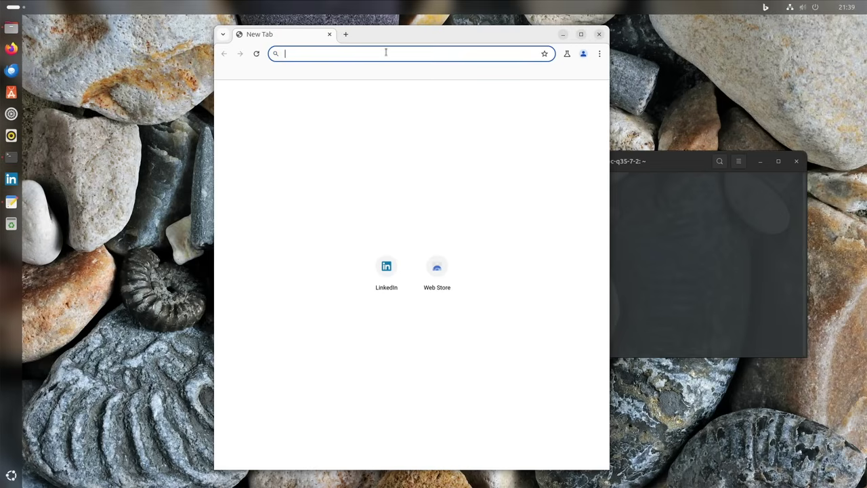
{"action": "type", "text": "flathub.org"}
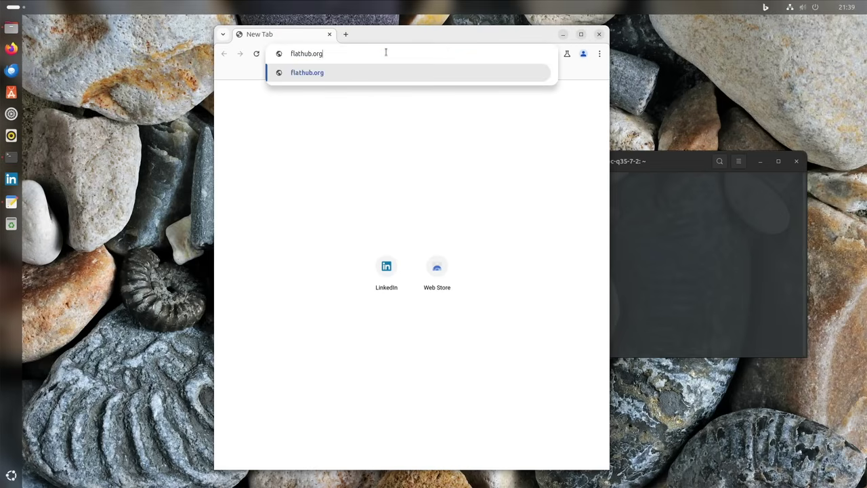
{"action": "key", "text": "Return"}
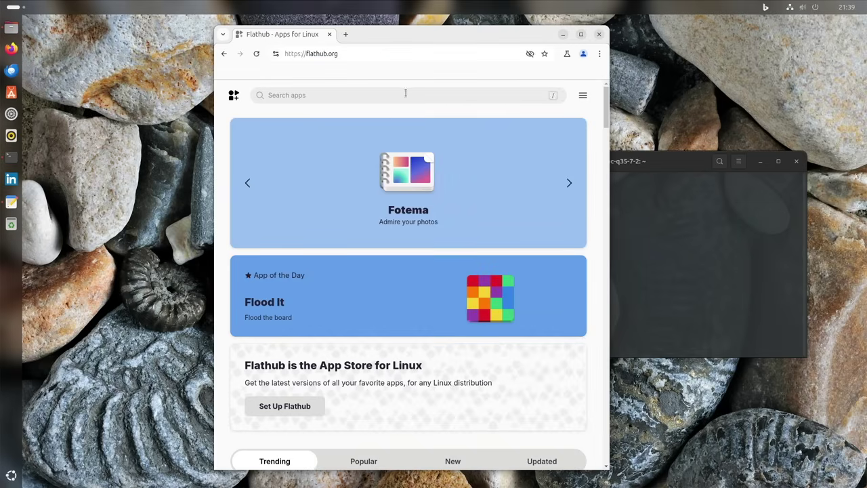
{"action": "left_click_drag", "start_coordinate": [610, 73], "coordinate": [756, 73]}
Search Flathub for "dialect" and open the Dialect app page.
{"action": "left_click", "coordinate": [353, 95]}
{"action": "type", "text": "dialect"}
{"action": "key", "text": "Return"}
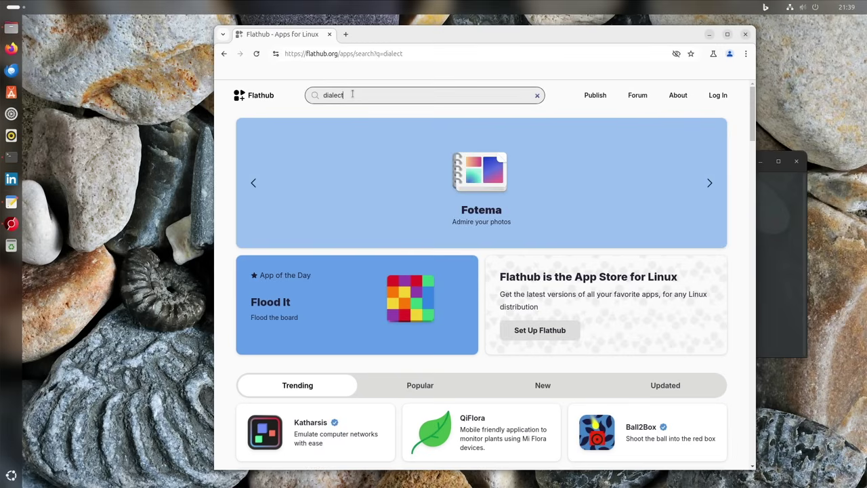
{"action": "left_click", "coordinate": [441, 176]}
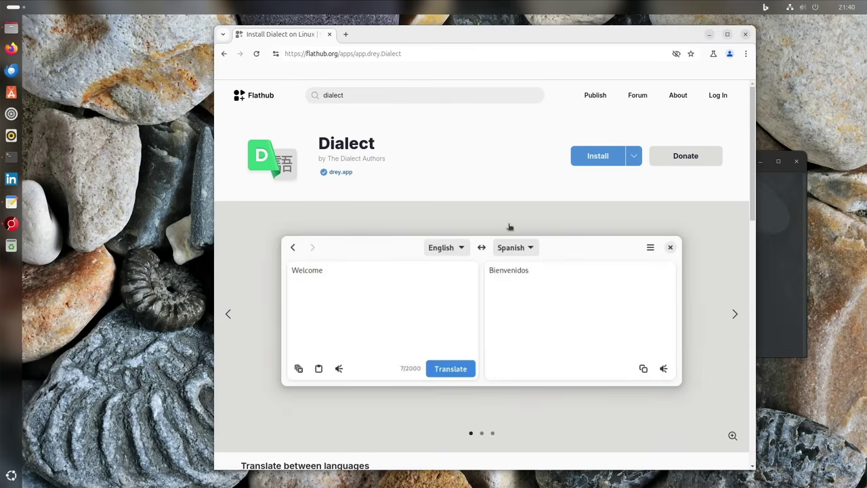
Search Flathub for "flatseal" and open the Flatseal app page.
{"action": "double_click", "coordinate": [390, 94]}
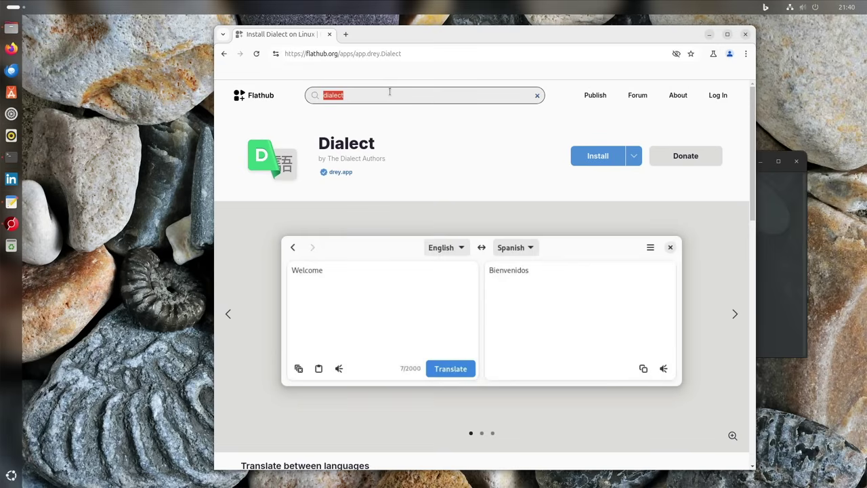
{"action": "type", "text": "flatseal"}
{"action": "key", "text": "Return"}
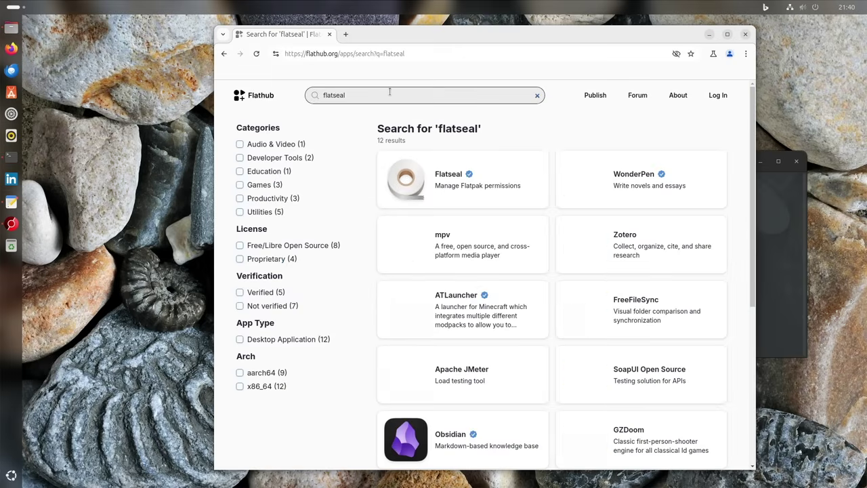
{"action": "left_click", "coordinate": [446, 170]}
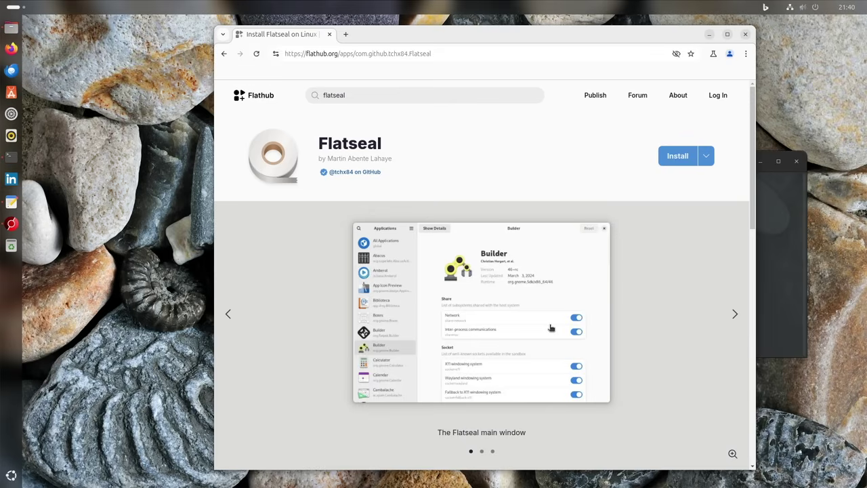
Search Flathub for "drawio" and open the draw.io app page.
{"action": "left_click", "coordinate": [393, 95]}
{"action": "type", "text": "drawio"}
{"action": "key", "text": "Return"}
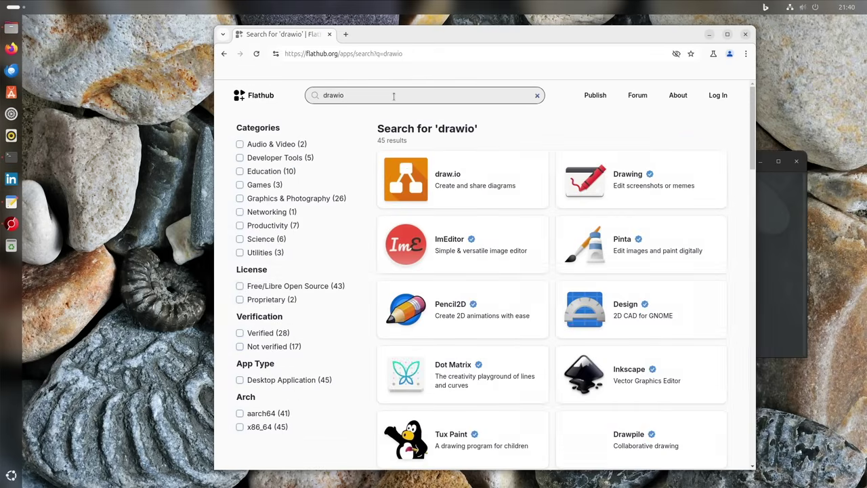
{"action": "left_click", "coordinate": [403, 176]}
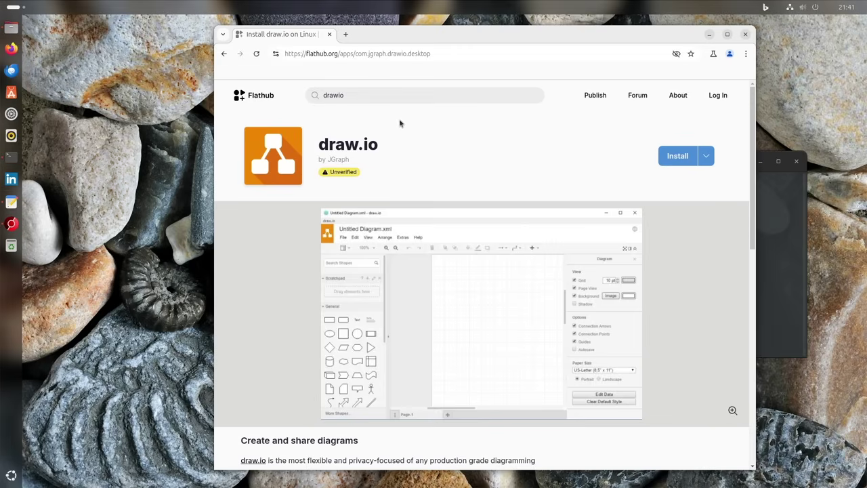
Search Flathub for "nextcloud client" and open the Nextcloud Desktop app page.
{"action": "left_click", "coordinate": [397, 95]}
{"action": "type", "text": "nextcloud client"}
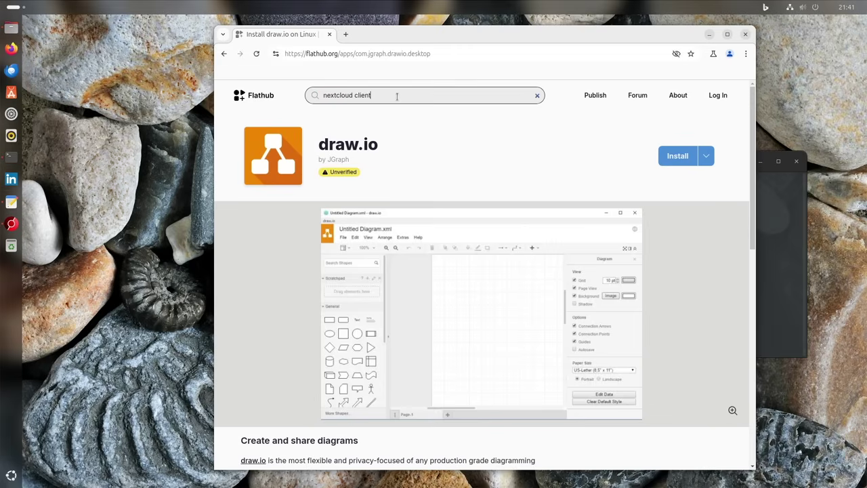
{"action": "key", "text": "Return"}
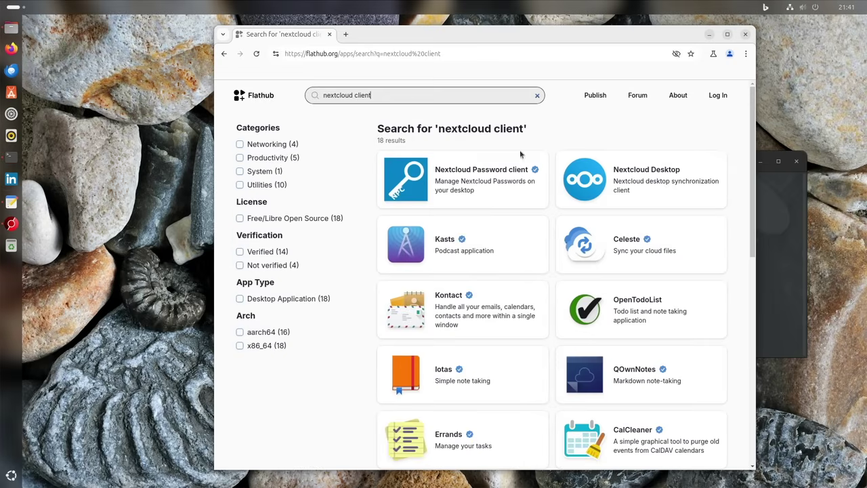
{"action": "left_click", "coordinate": [662, 173]}
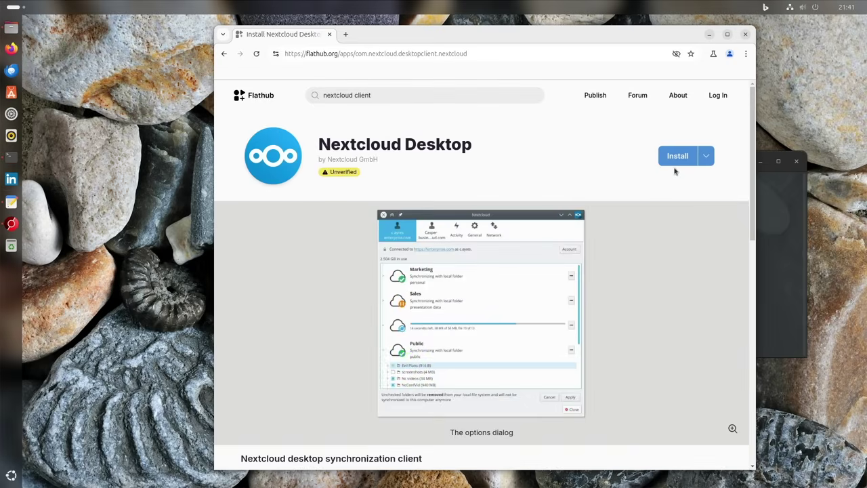
Search Flathub for "obs studio" and open the OBS Studio app page.
{"action": "left_click", "coordinate": [457, 93]}
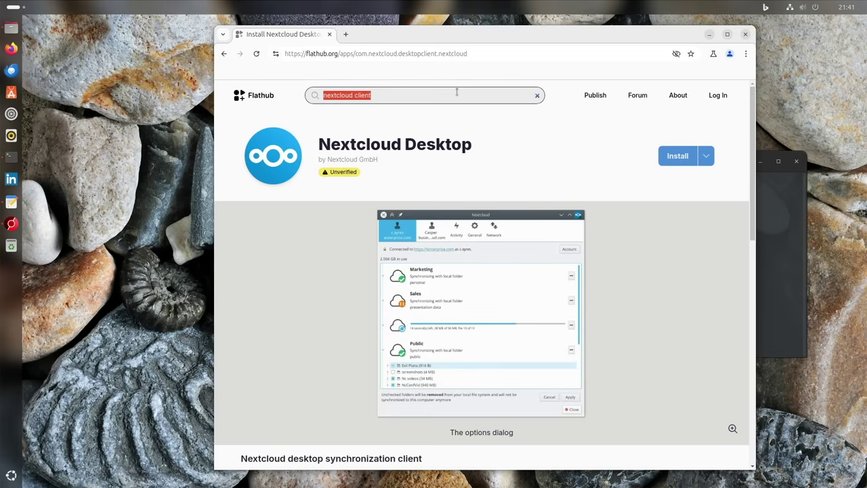
{"action": "type", "text": "obs s"}
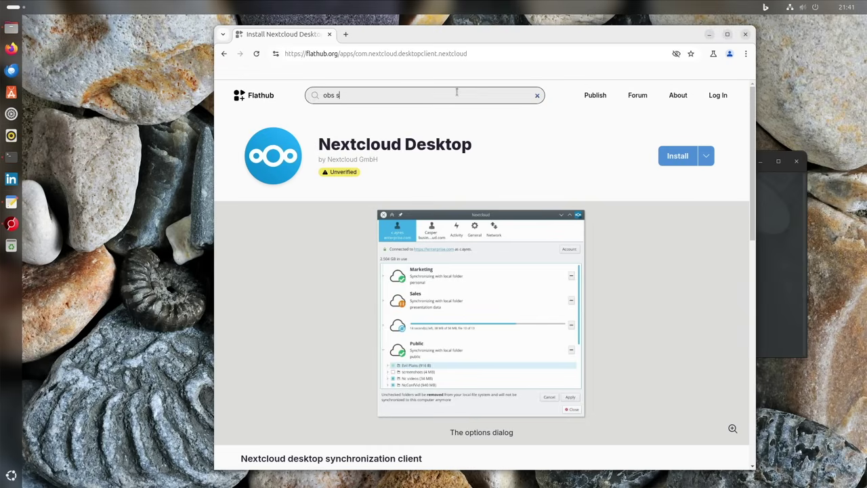
{"action": "type", "text": "tudio"}
{"action": "key", "text": "Return"}
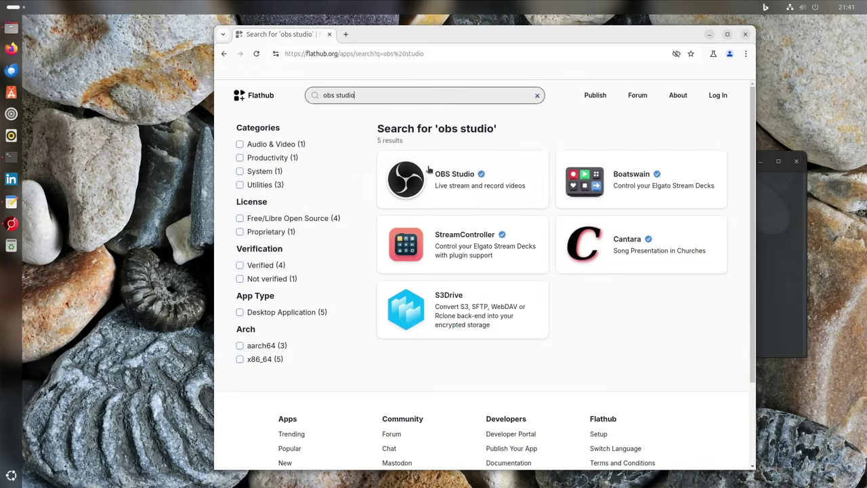
{"action": "left_click", "coordinate": [463, 179]}
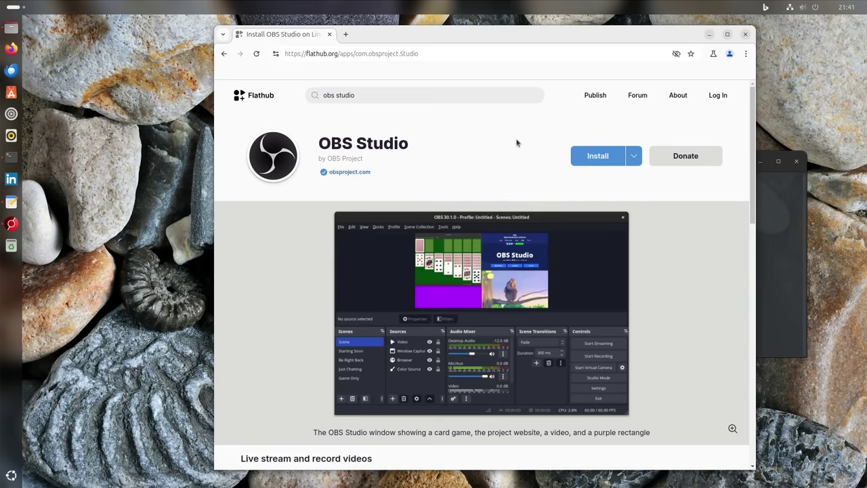
Search Flathub for "seafile client".
{"action": "left_click", "coordinate": [454, 92]}
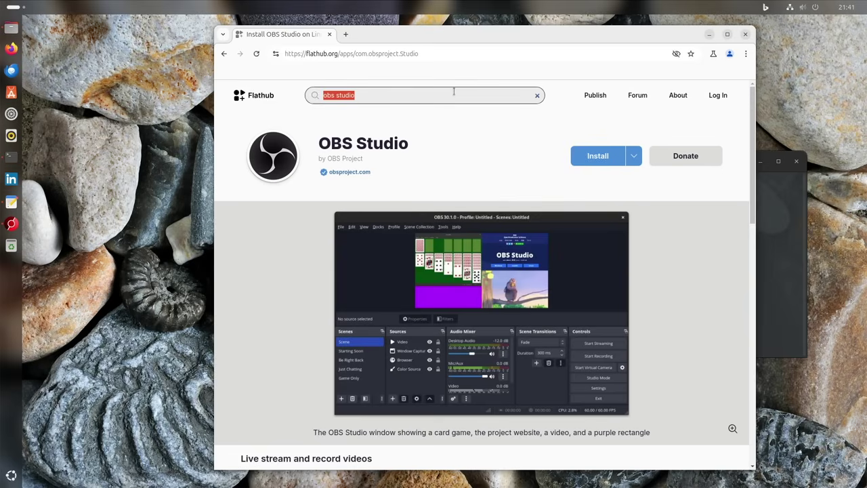
{"action": "type", "text": "seafile client"}
{"action": "key", "text": "Return"}
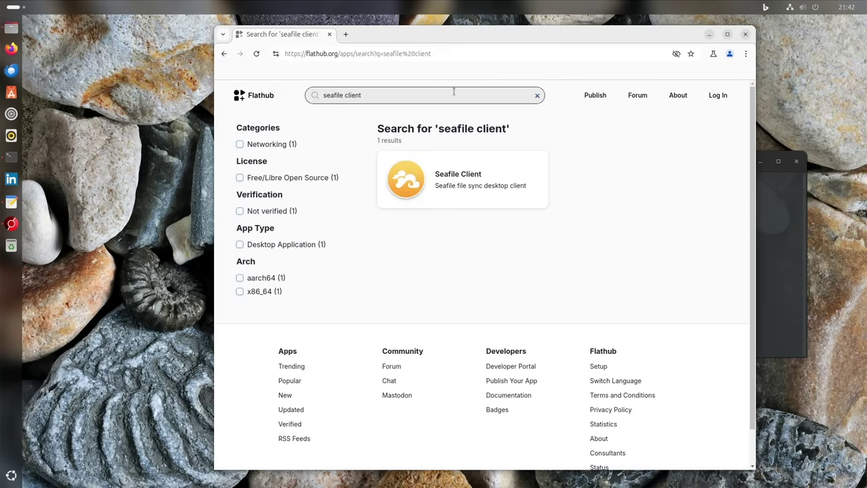
Search Flathub for "spotifiy" and open the Spotify app page.
{"action": "key", "text": "ctrl+shift+Left"}
{"action": "key", "text": "ctrl+shift+Left"}
{"action": "type", "text": "spotifiy"}
{"action": "key", "text": "Return"}
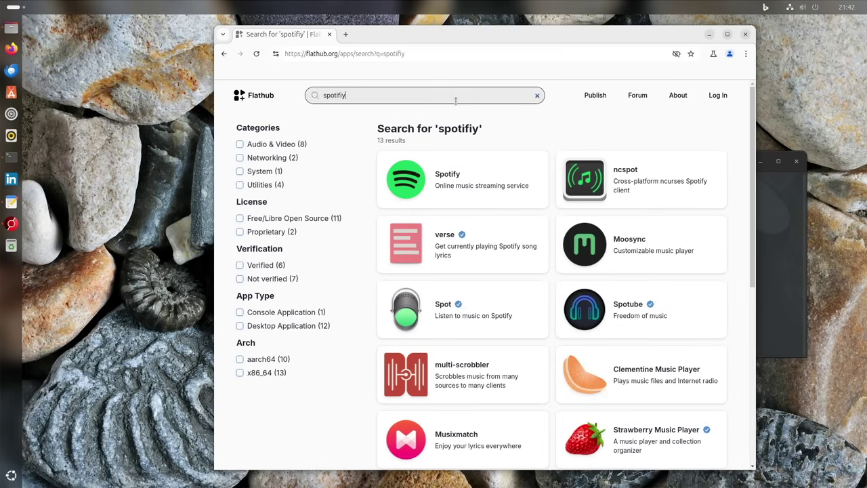
{"action": "left_click", "coordinate": [444, 173]}
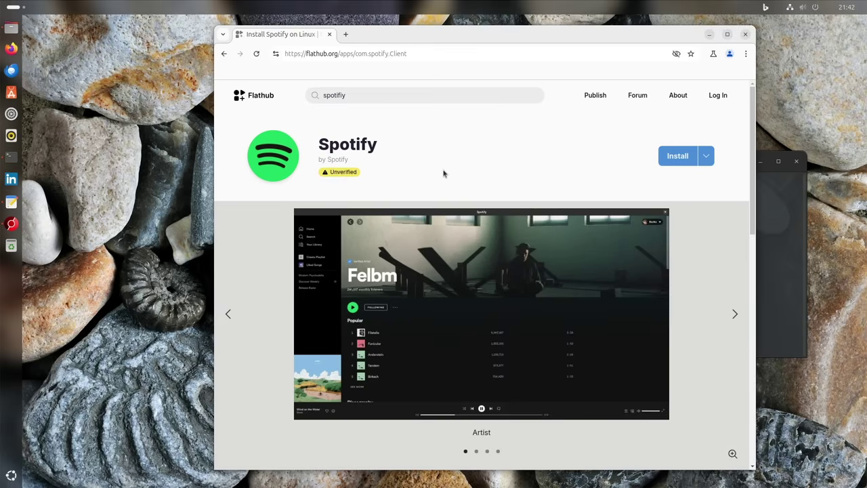
Search Flathub for "vscodium" and open the VSCodium app page.
{"action": "left_click", "coordinate": [390, 90]}
{"action": "type", "text": "vscodium"}
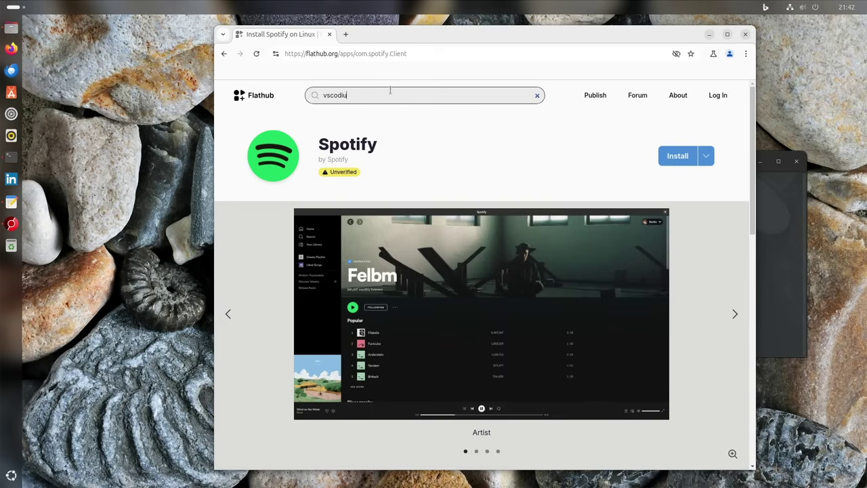
{"action": "key", "text": "Return"}
{"action": "left_click", "coordinate": [402, 194]}
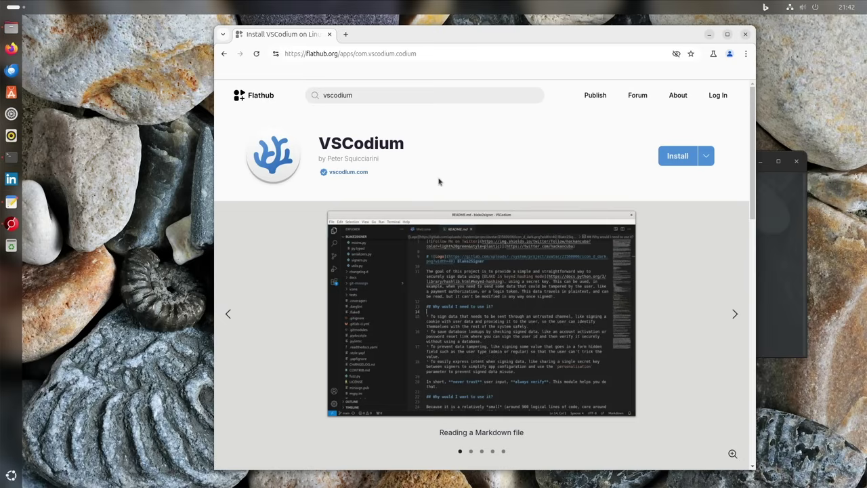
Search Flathub for "diebahn" and open the Railway app page.
{"action": "left_click", "coordinate": [415, 94]}
{"action": "type", "text": "die"}
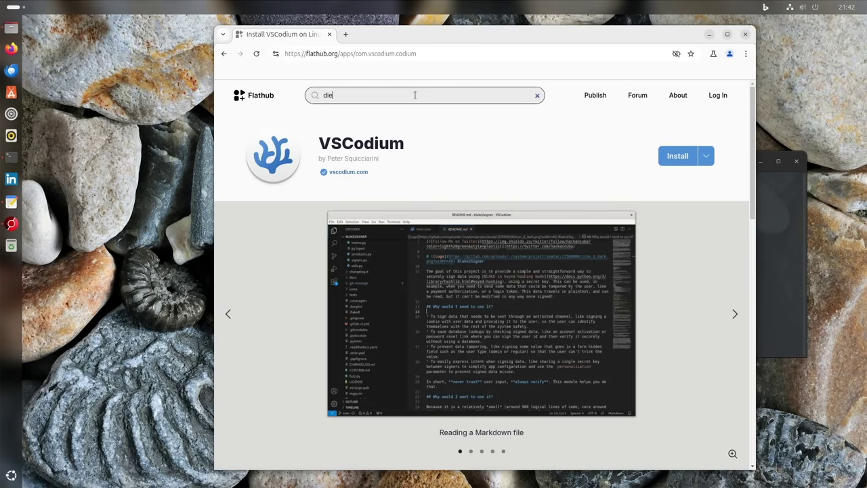
{"action": "type", "text": "bahn"}
{"action": "key", "text": "Return"}
{"action": "left_click", "coordinate": [398, 192]}
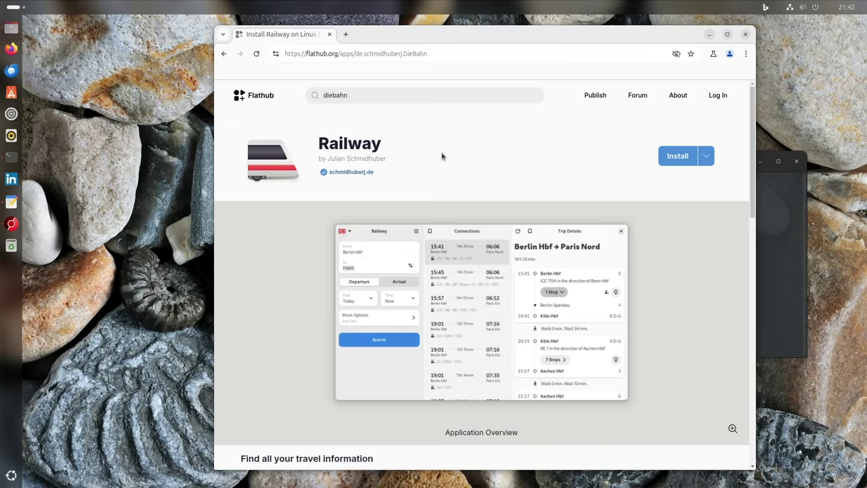
Look up "tuba" and "joplin" on Flathub and open the app page of each.
{"action": "double_click", "coordinate": [391, 95]}
{"action": "type", "text": "tuba"}
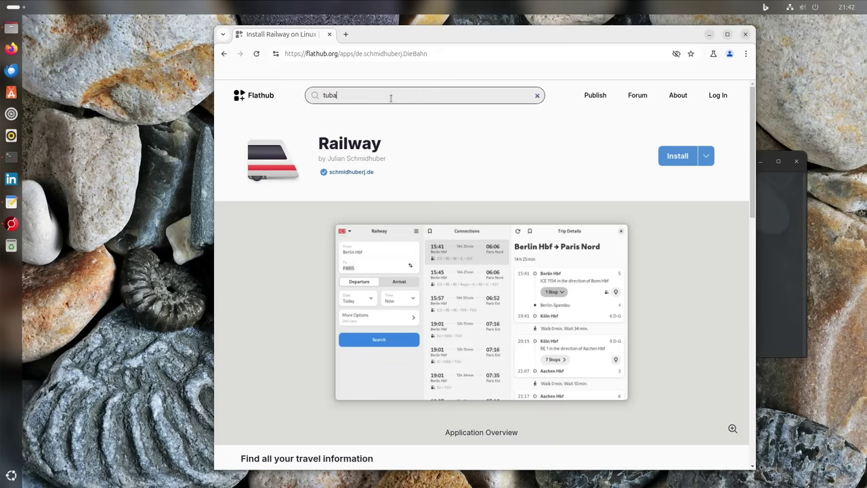
{"action": "key", "text": "Return"}
{"action": "left_click", "coordinate": [405, 177]}
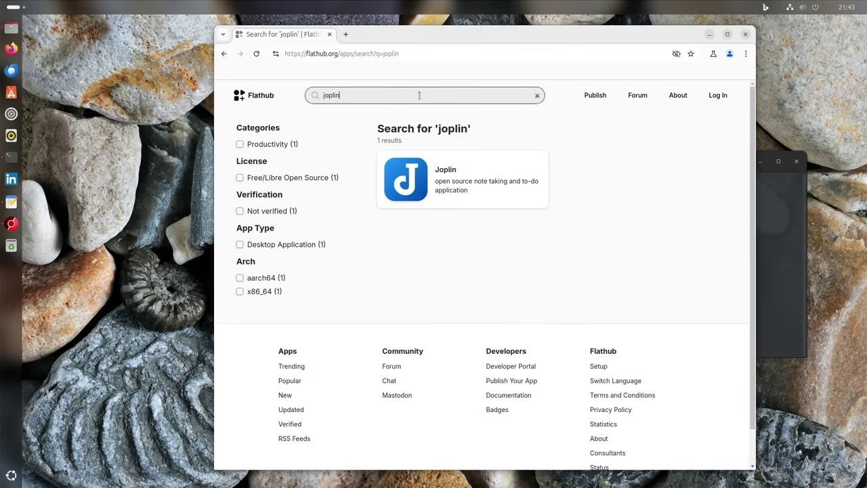
{"action": "left_click", "coordinate": [404, 190]}
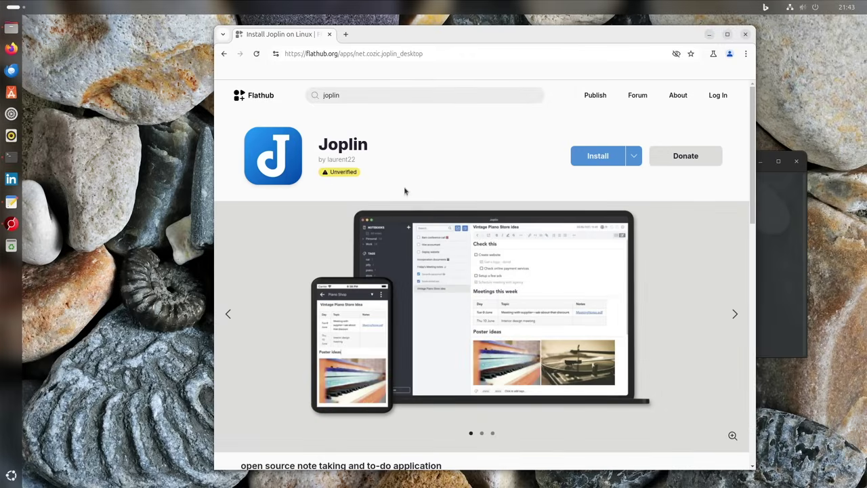
Search Flathub for "musicpod" and open the musicpod app page.
{"action": "left_click", "coordinate": [393, 95]}
{"action": "type", "text": "musicpod"}
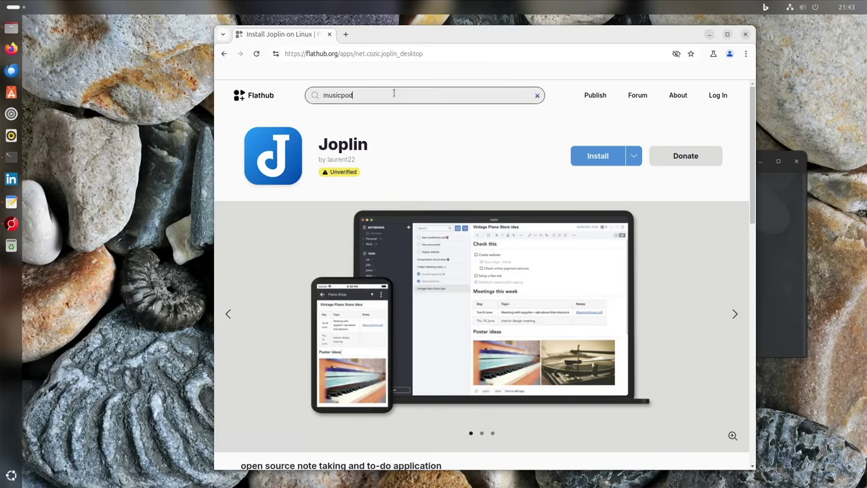
{"action": "key", "text": "Return"}
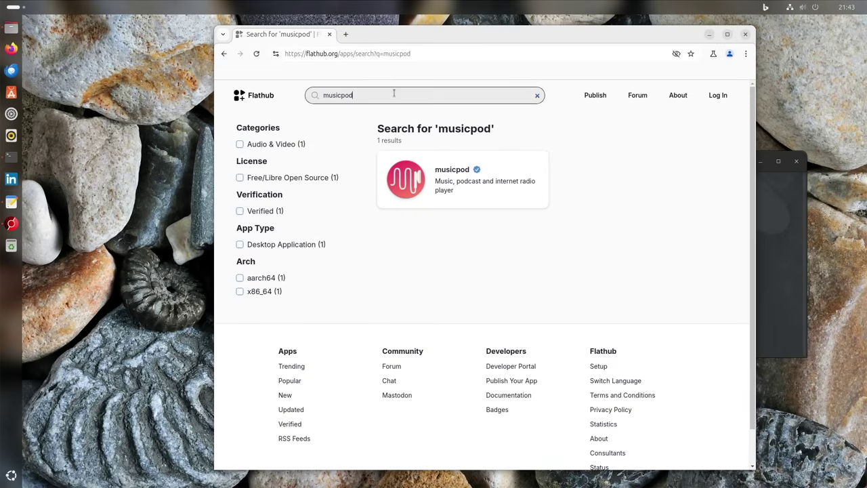
{"action": "left_click", "coordinate": [444, 169]}
Search Flathub for "gimp" and open the GNU Image Manipulation Program app page.
{"action": "left_click", "coordinate": [412, 95]}
{"action": "type", "text": "gimp"}
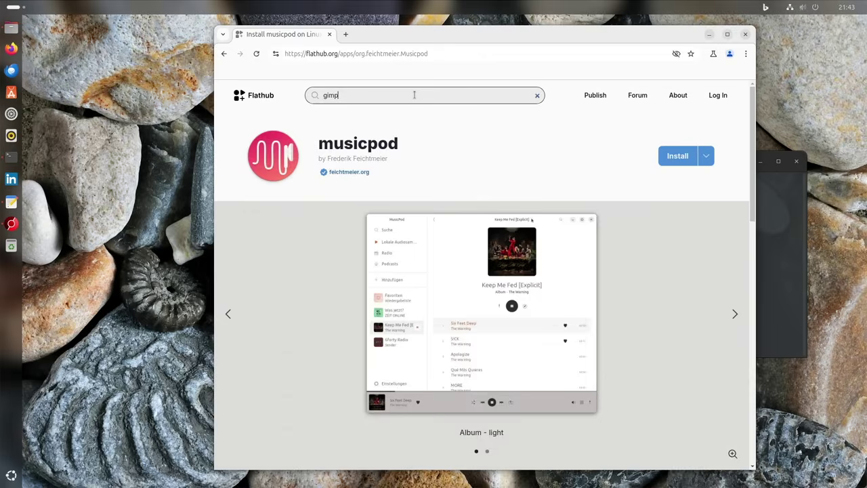
{"action": "key", "text": "Return"}
{"action": "left_click", "coordinate": [460, 175]}
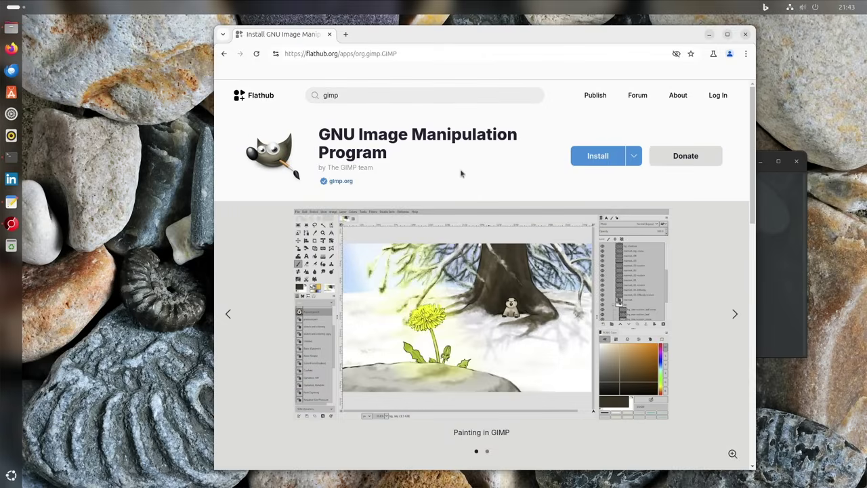
Search Flathub for "ungoogled" and open the Ungoogled Chromium app page.
{"action": "left_click", "coordinate": [411, 96]}
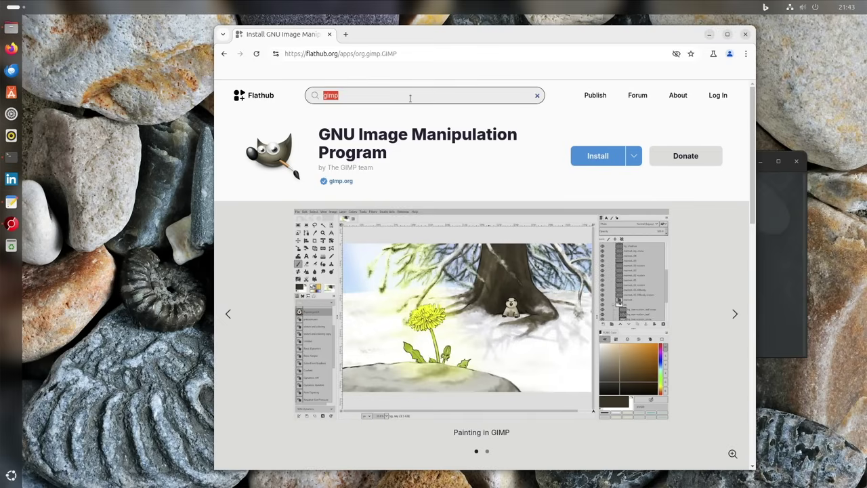
{"action": "type", "text": "ungoogled"}
{"action": "key", "text": "Return"}
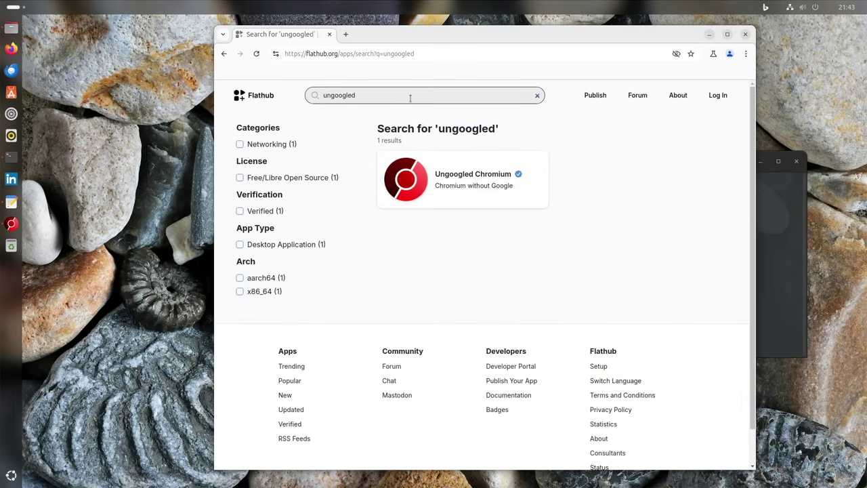
{"action": "left_click", "coordinate": [421, 187]}
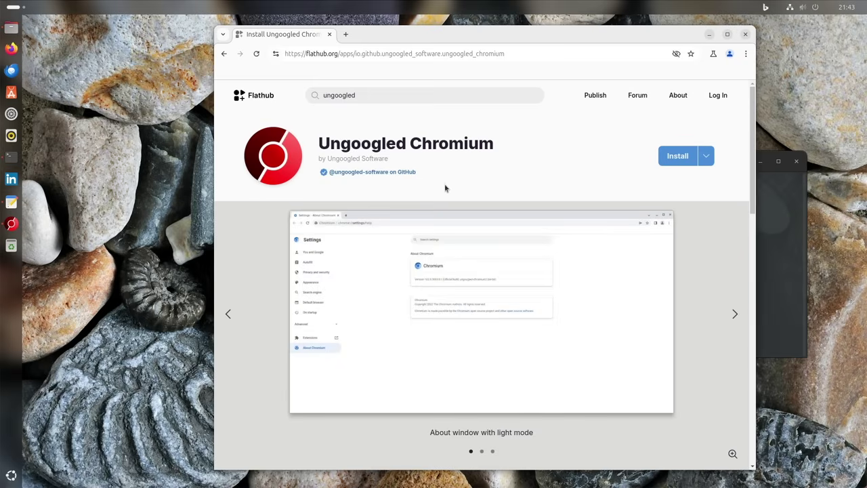
Search Flathub for "edge", open the Microsoft Edge app page, and close the browser window.
{"action": "left_click", "coordinate": [435, 96]}
{"action": "type", "text": "edge"}
{"action": "key", "text": "Return"}
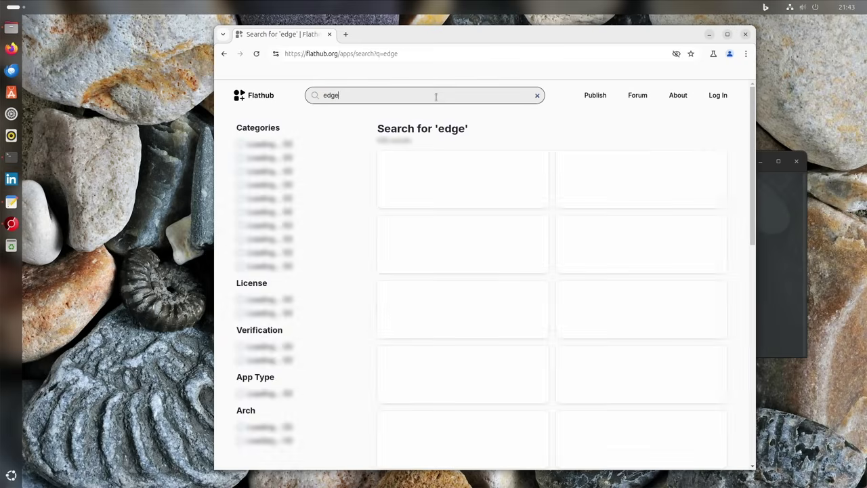
{"action": "left_click", "coordinate": [425, 179]}
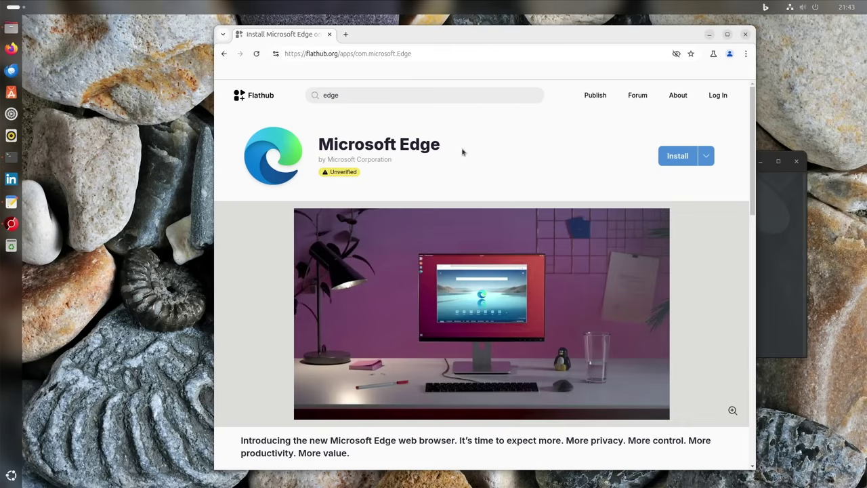
{"action": "left_click", "coordinate": [746, 34]}
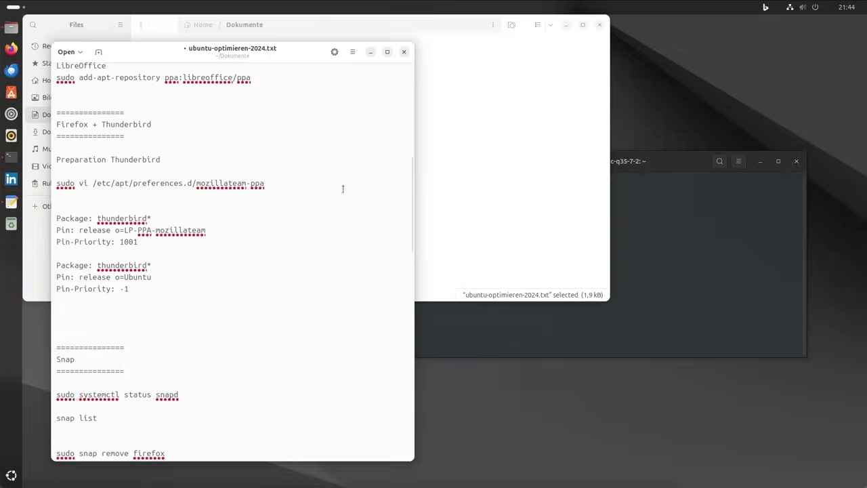
Bring up the Snap section of ubuntu-optimieren-2024.txt and tile the Text Editor on the left half beside the terminal on the right.
{"action": "scroll", "coordinate": [316, 169], "scroll_direction": "down", "scroll_amount": 5}
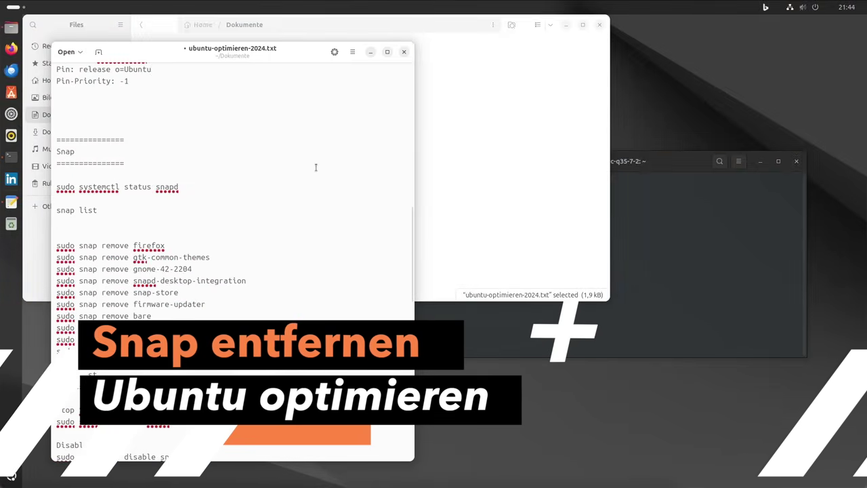
{"action": "left_click", "coordinate": [660, 258]}
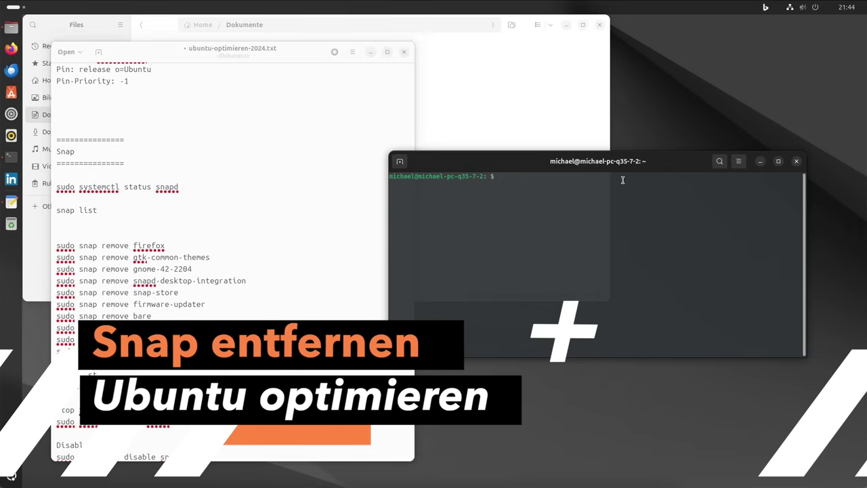
{"action": "left_click_drag", "start_coordinate": [697, 169], "coordinate": [755, 31]}
{"action": "key", "text": "alt+Tab"}
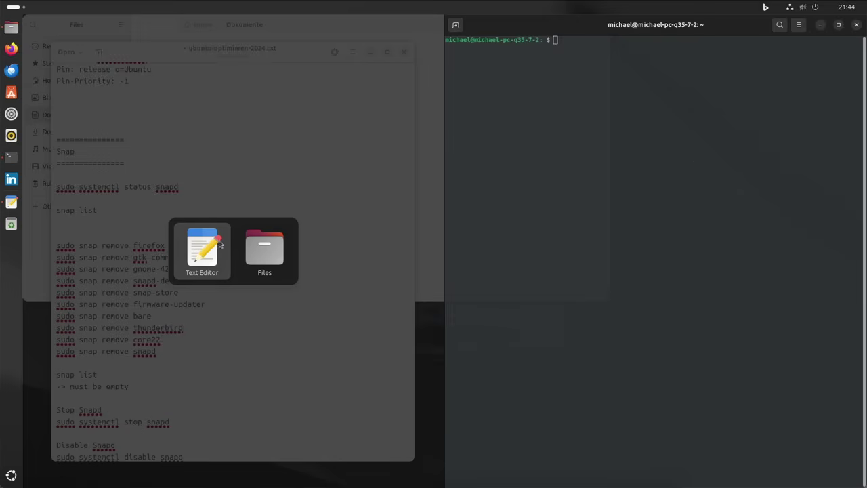
{"action": "key", "text": "super+Left"}
List the installed snap packages in the terminal with snap list.
{"action": "left_click", "coordinate": [687, 157]}
{"action": "type", "text": "snap list"}
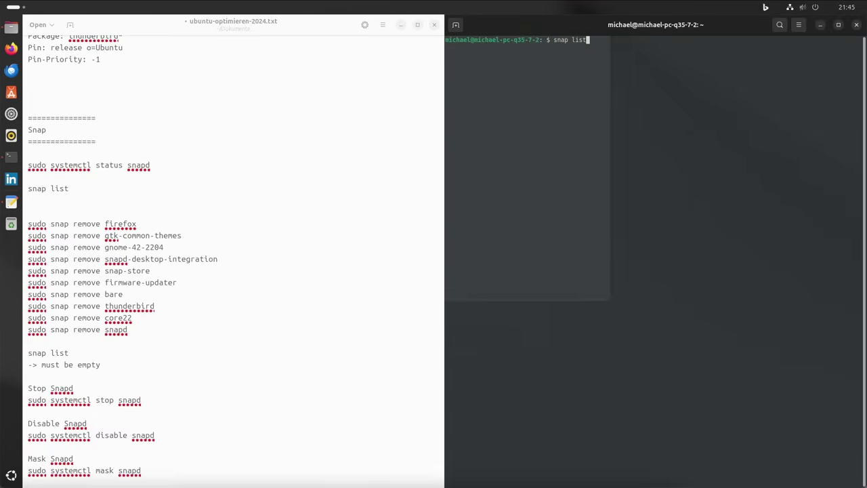
{"action": "key", "text": "Return"}
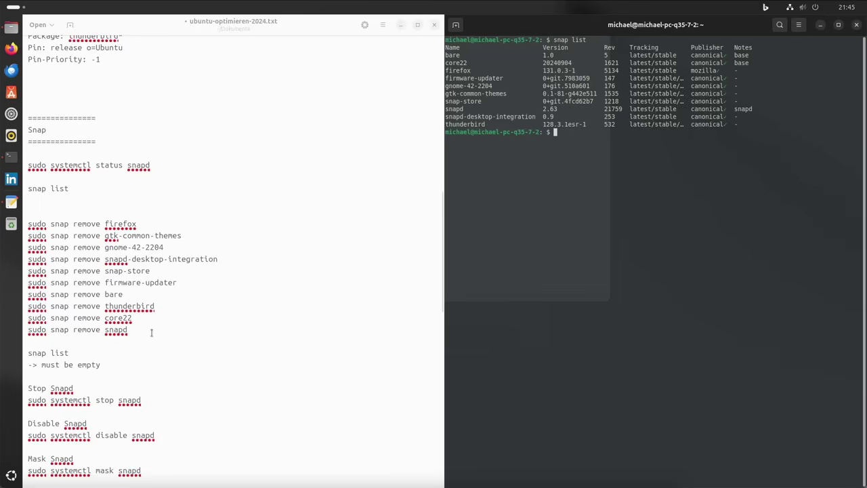
Copy the block of sudo snap remove commands, firefox through snapd, from the notes and run it in the terminal.
{"action": "left_click_drag", "start_coordinate": [151, 332], "coordinate": [34, 225]}
{"action": "right_click", "coordinate": [36, 228]}
{"action": "left_click", "coordinate": [61, 252]}
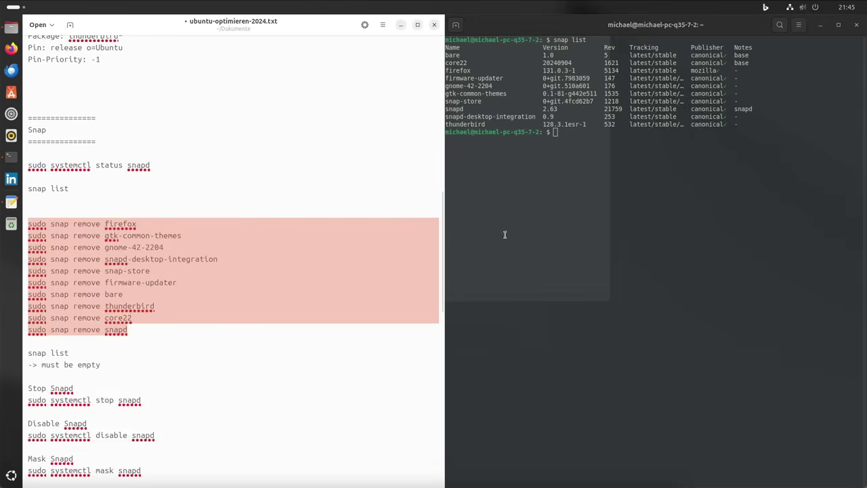
{"action": "left_click", "coordinate": [532, 242]}
{"action": "key", "text": "Return"}
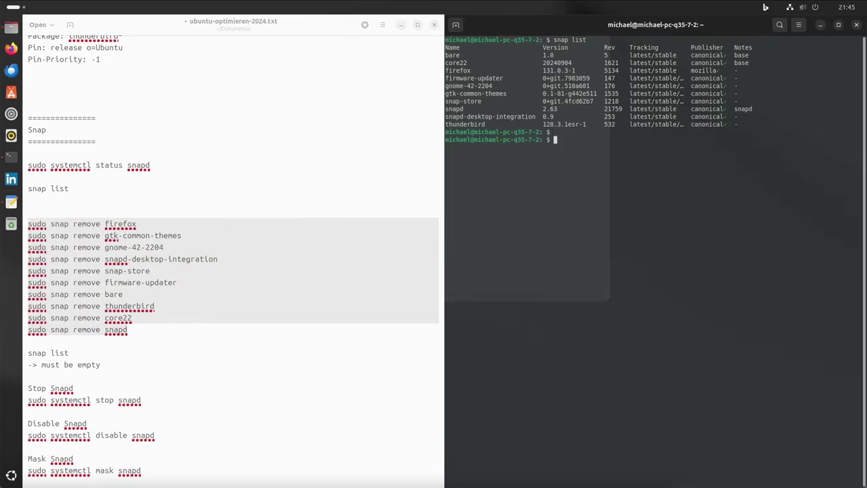
{"action": "right_click", "coordinate": [552, 191]}
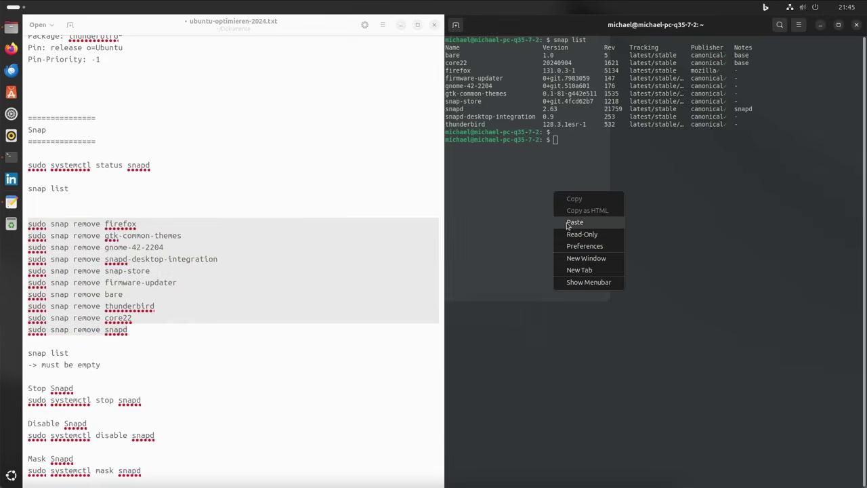
{"action": "left_click", "coordinate": [568, 221]}
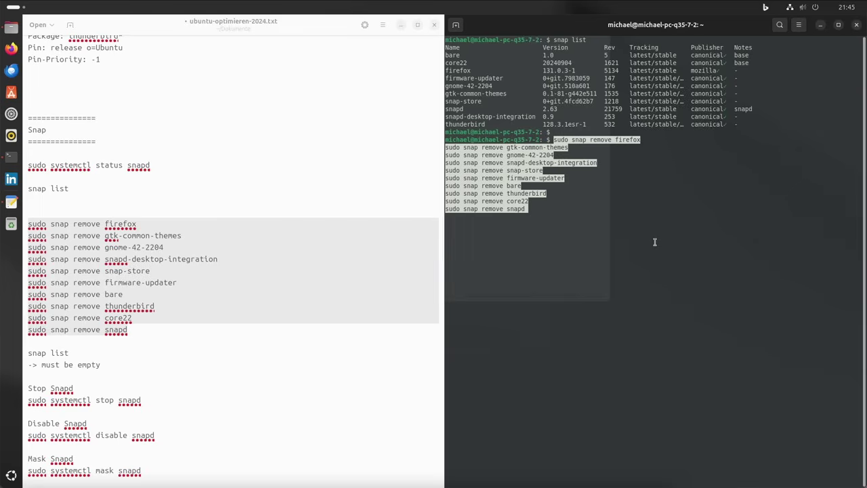
{"action": "key", "text": "Return"}
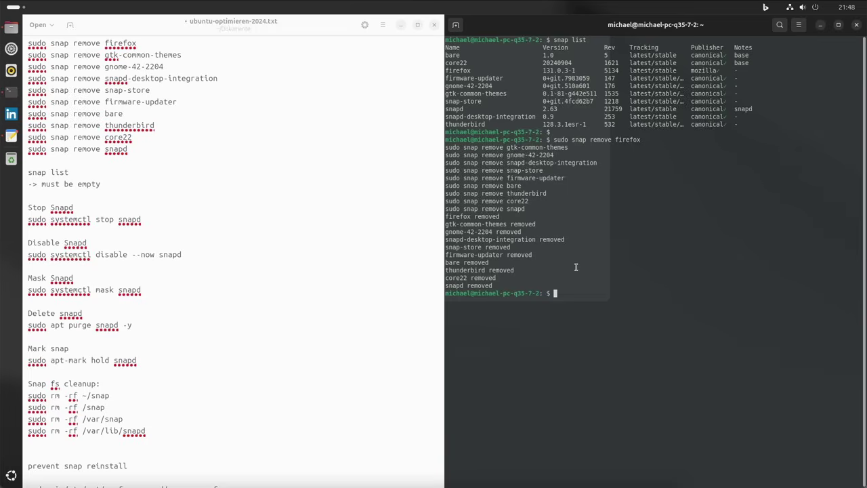
Check for remaining snap packages with snap list and clear the terminal.
{"action": "type", "text": "snap list"}
{"action": "key", "text": "Return"}
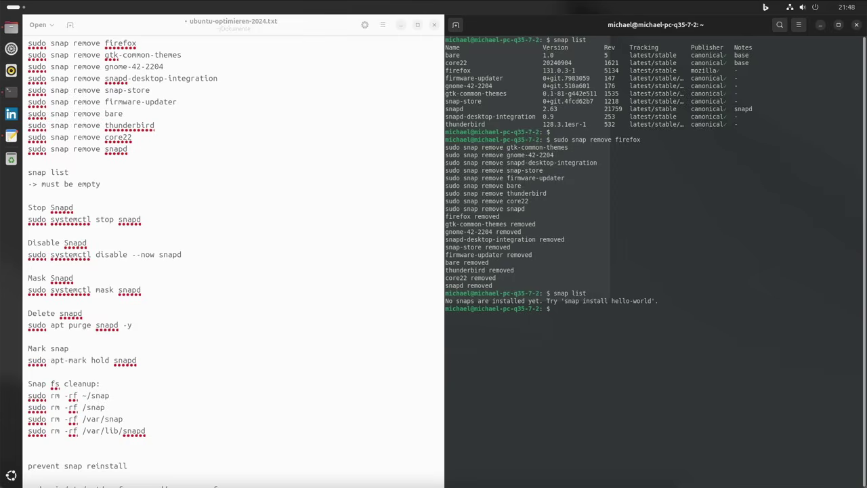
{"action": "type", "text": "clear"}
{"action": "key", "text": "Return"}
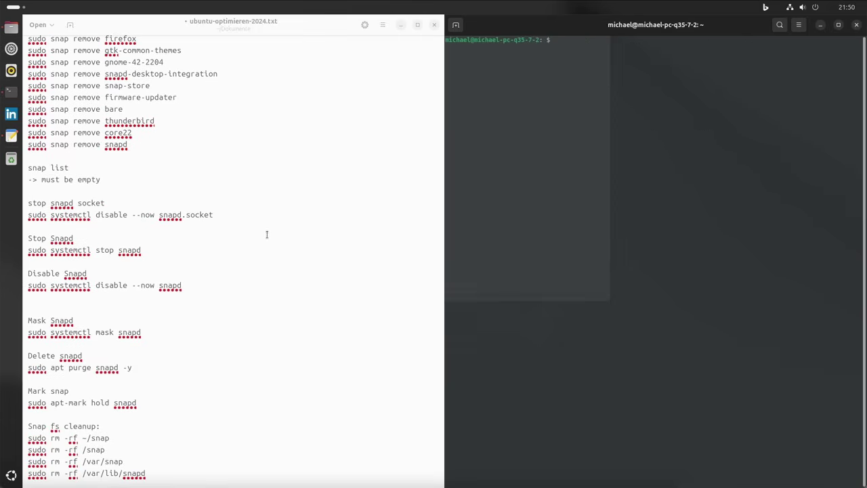
Copy sudo systemctl disable --now snapd.socket from the notes and run it in the terminal.
{"action": "left_click_drag", "start_coordinate": [215, 215], "coordinate": [27, 215]}
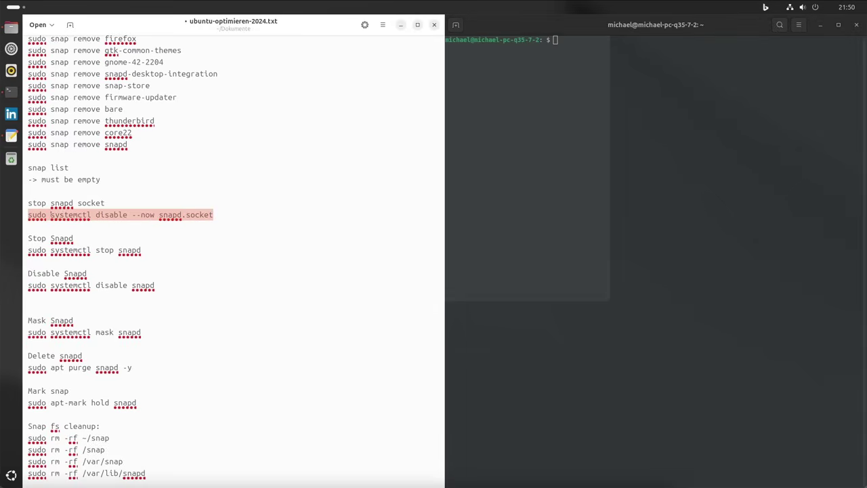
{"action": "right_click", "coordinate": [64, 216]}
{"action": "left_click", "coordinate": [90, 238]}
{"action": "left_click", "coordinate": [569, 155]}
{"action": "right_click", "coordinate": [577, 143]}
{"action": "left_click", "coordinate": [612, 174]}
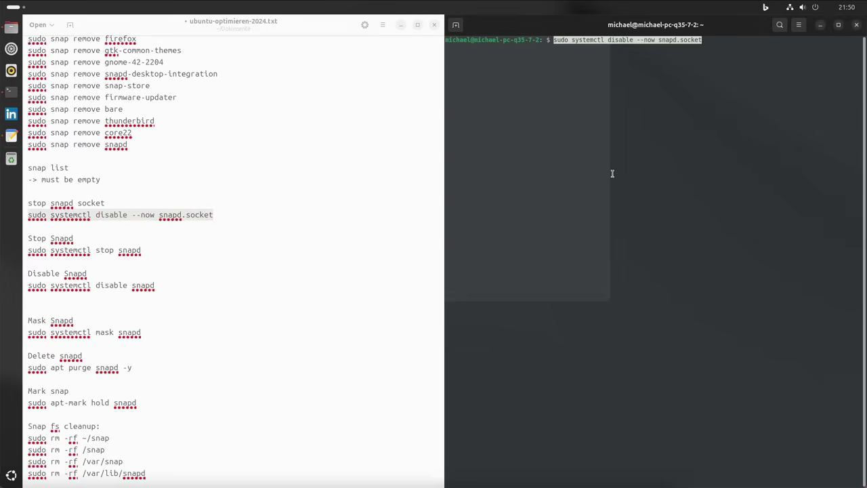
{"action": "key", "text": "Return"}
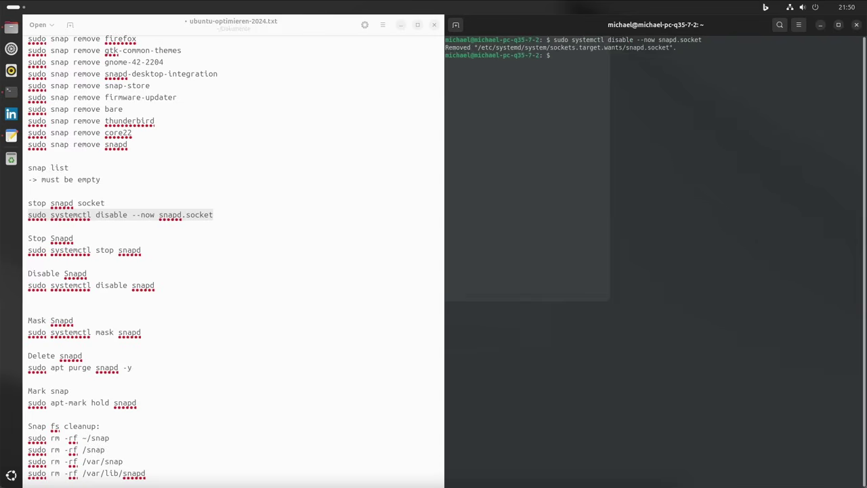
Stop the snapd service by copying sudo systemctl stop snapd from the notes and running it in the terminal.
{"action": "left_click_drag", "start_coordinate": [146, 251], "coordinate": [25, 251]}
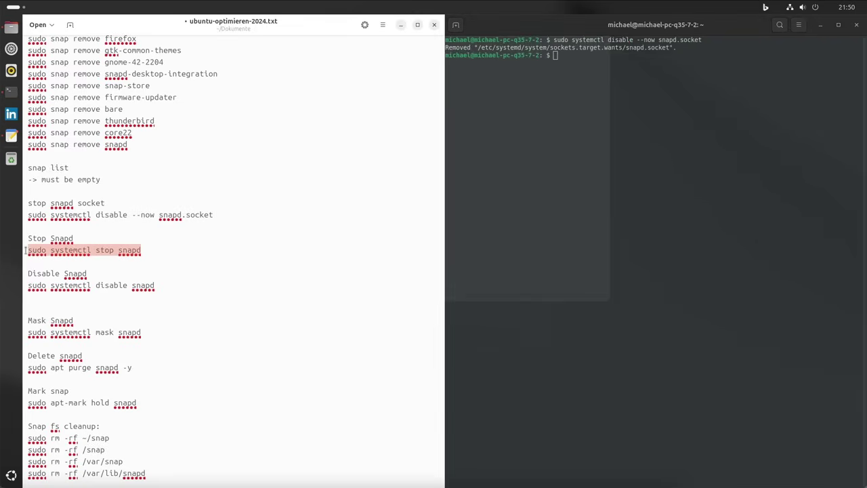
{"action": "right_click", "coordinate": [76, 252]}
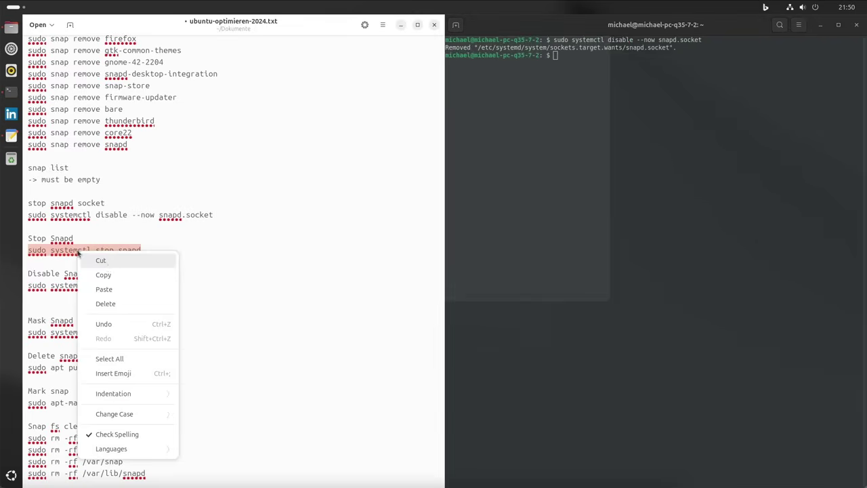
{"action": "left_click", "coordinate": [108, 271]}
{"action": "left_click", "coordinate": [547, 185]}
{"action": "right_click", "coordinate": [577, 158]}
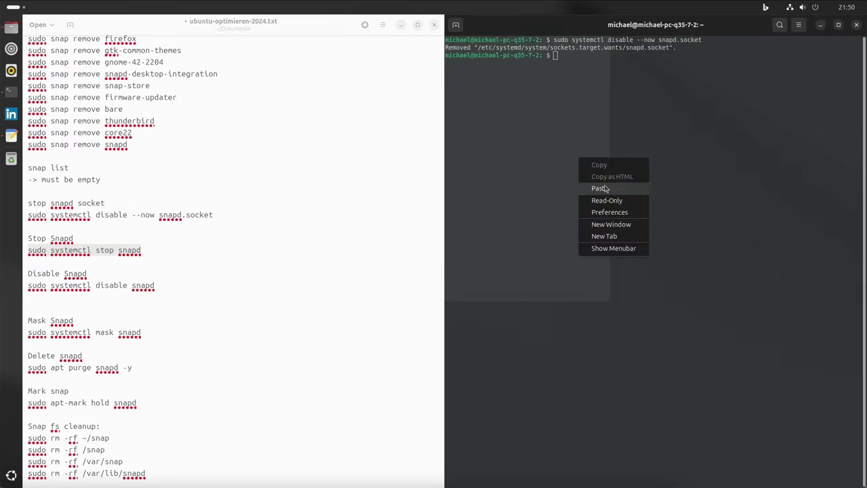
{"action": "left_click", "coordinate": [601, 185]}
{"action": "key", "text": "Return"}
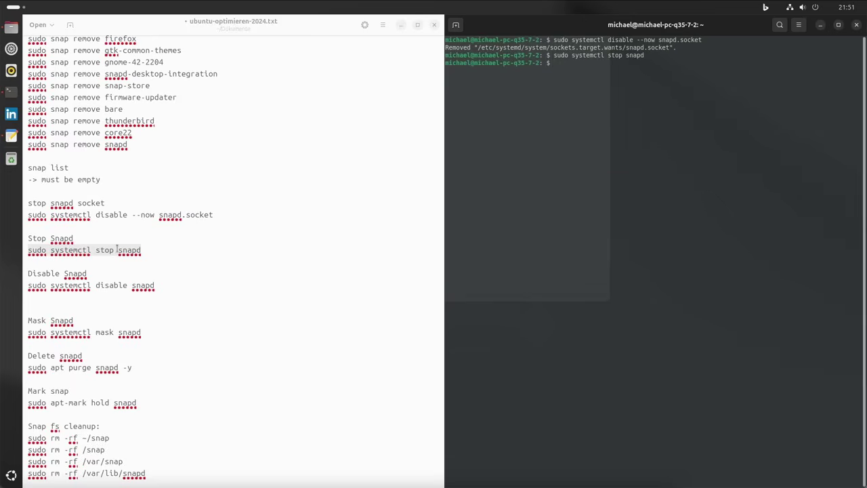
Disable the snapd service by running the notes' sudo systemctl disable snapd command in the terminal.
{"action": "left_click_drag", "start_coordinate": [160, 288], "coordinate": [18, 290]}
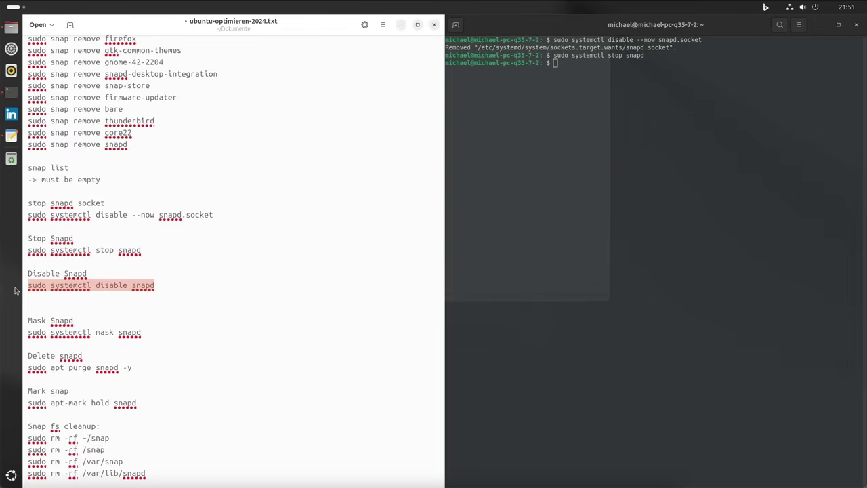
{"action": "right_click", "coordinate": [76, 290]}
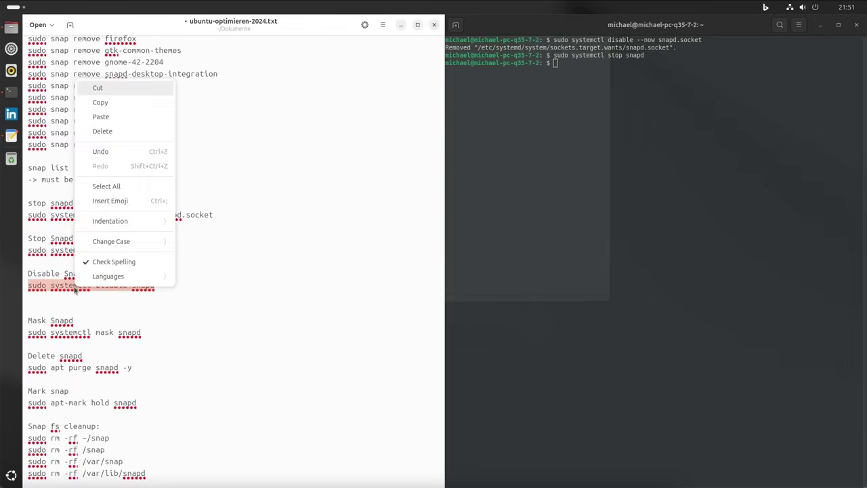
{"action": "left_click", "coordinate": [102, 105]}
{"action": "left_click", "coordinate": [551, 121]}
{"action": "right_click", "coordinate": [552, 122]}
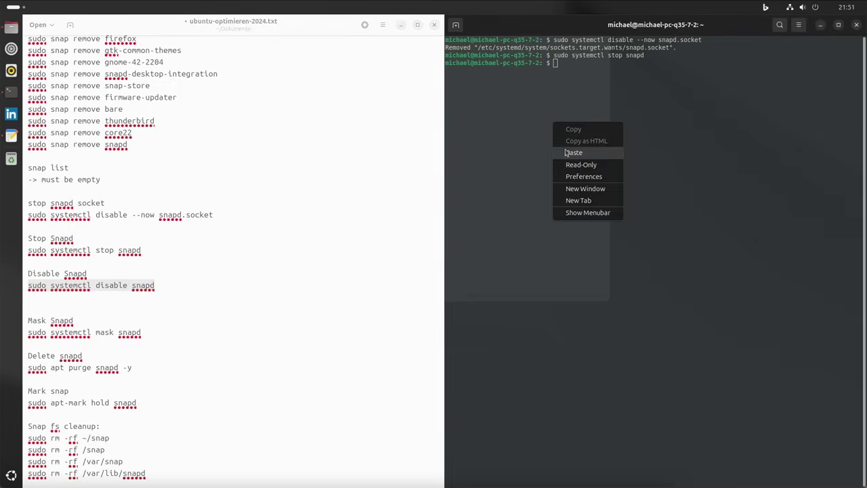
{"action": "left_click", "coordinate": [565, 149]}
{"action": "key", "text": "Return"}
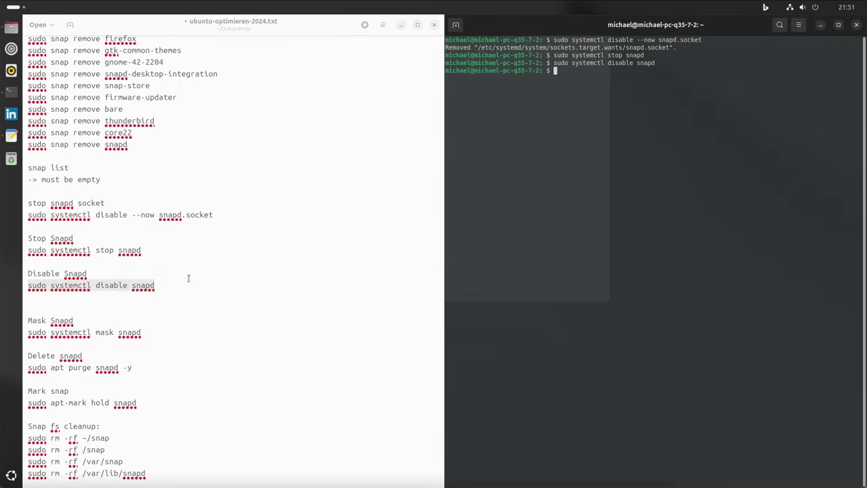
Mask the snapd service by running the notes' sudo systemctl mask snapd command in the terminal.
{"action": "left_click_drag", "start_coordinate": [141, 332], "coordinate": [23, 328]}
{"action": "right_click", "coordinate": [58, 333]}
{"action": "left_click", "coordinate": [81, 149]}
{"action": "right_click", "coordinate": [567, 176]}
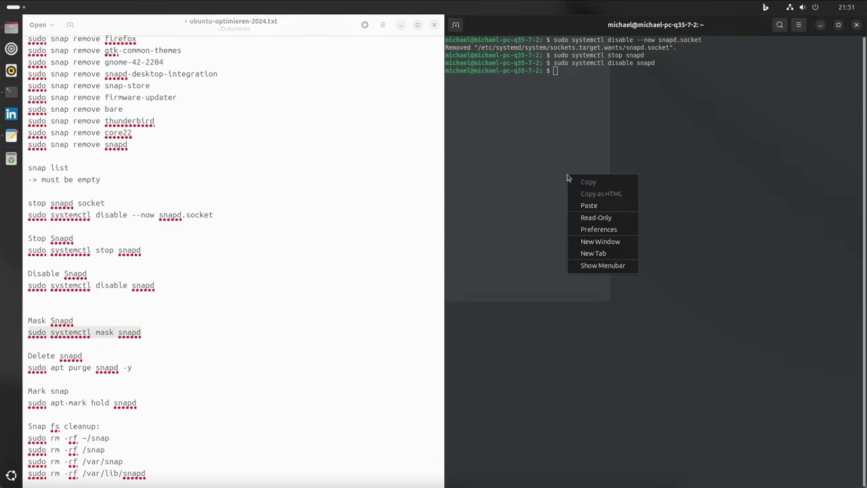
{"action": "left_click", "coordinate": [590, 207]}
{"action": "key", "text": "Return"}
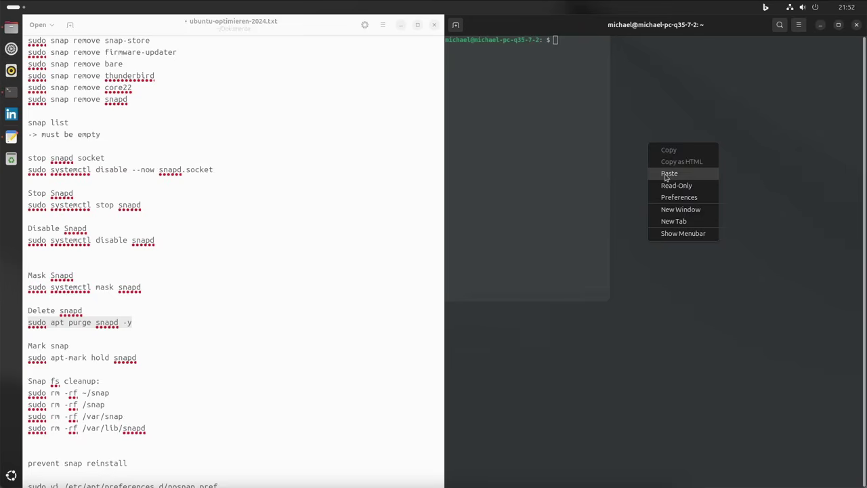
Paste the copied sudo apt purge snapd -y command into the terminal and run it.
{"action": "left_click", "coordinate": [666, 175]}
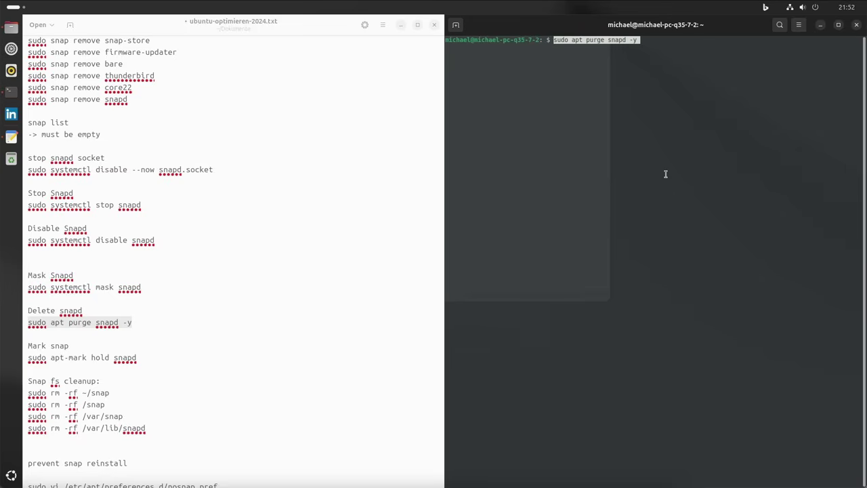
{"action": "key", "text": "Return"}
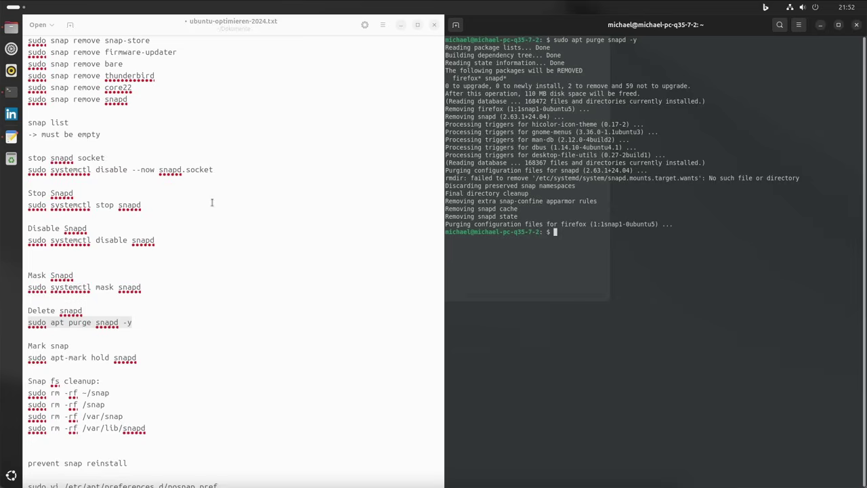
Put the snapd package on hold by copying sudo apt-mark hold snapd from the notes and running it in the terminal.
{"action": "left_click_drag", "start_coordinate": [139, 357], "coordinate": [24, 357]}
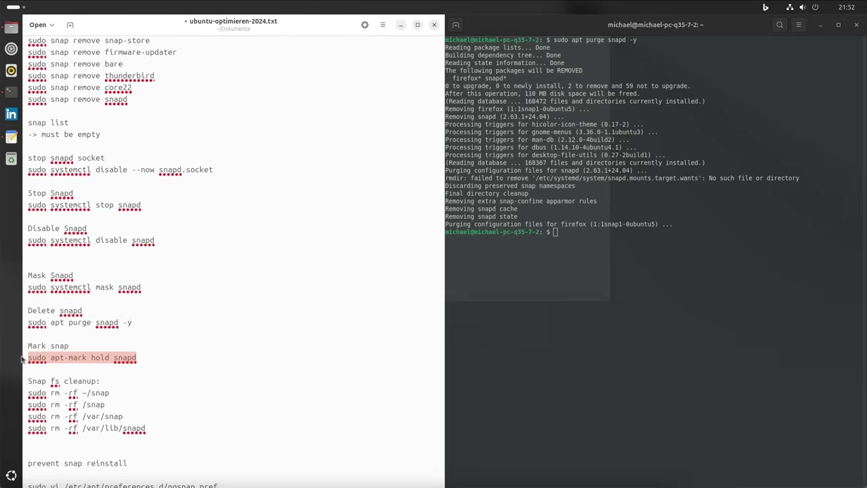
{"action": "right_click", "coordinate": [98, 355]}
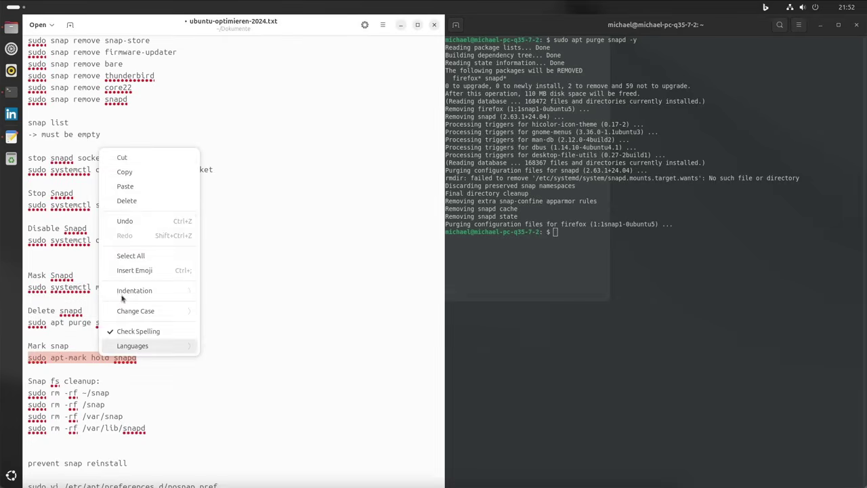
{"action": "left_click", "coordinate": [128, 172]}
{"action": "left_click", "coordinate": [666, 246]}
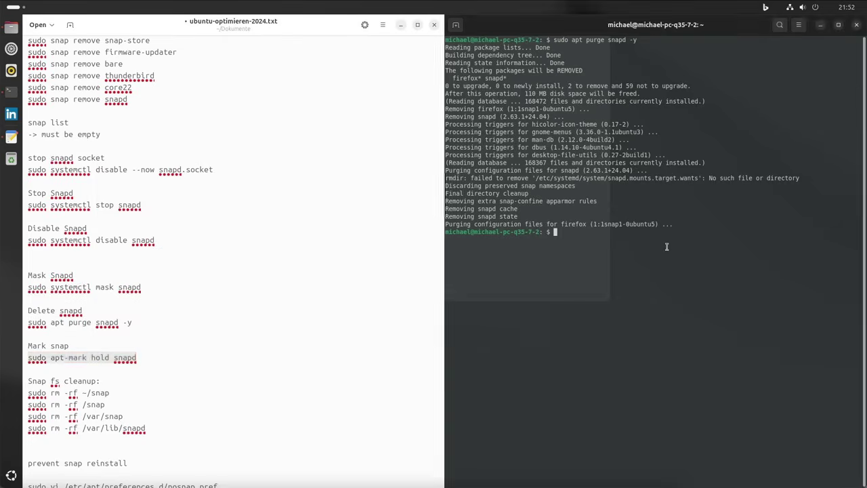
{"action": "right_click", "coordinate": [650, 254]}
{"action": "left_click", "coordinate": [687, 283]}
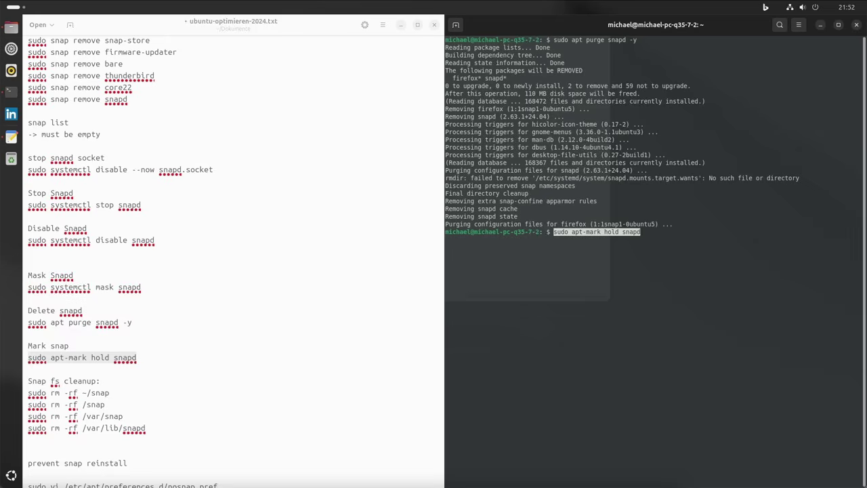
{"action": "key", "text": "Return"}
Run the notes' four sudo rm -rf commands for ~/snap, /snap, /var/snap and /var/lib/snapd, and postpone the offered software updates.
{"action": "scroll", "coordinate": [301, 298], "scroll_direction": "down", "scroll_amount": 8}
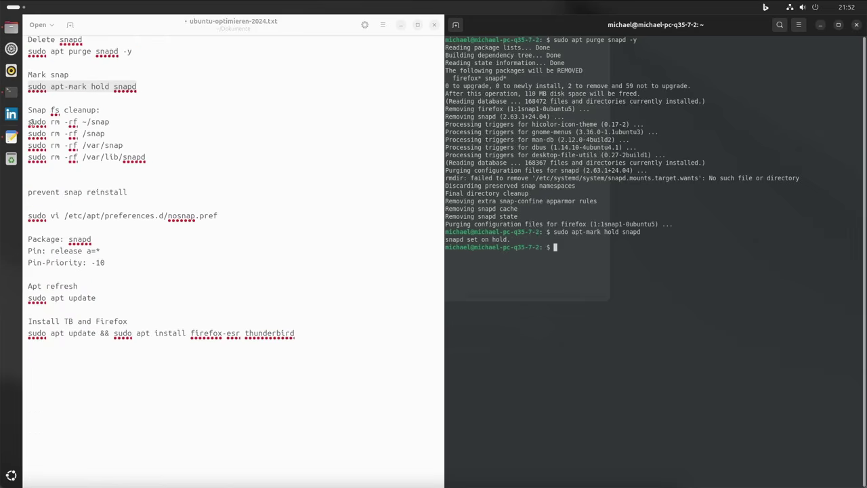
{"action": "left_click_drag", "start_coordinate": [27, 122], "coordinate": [146, 158]}
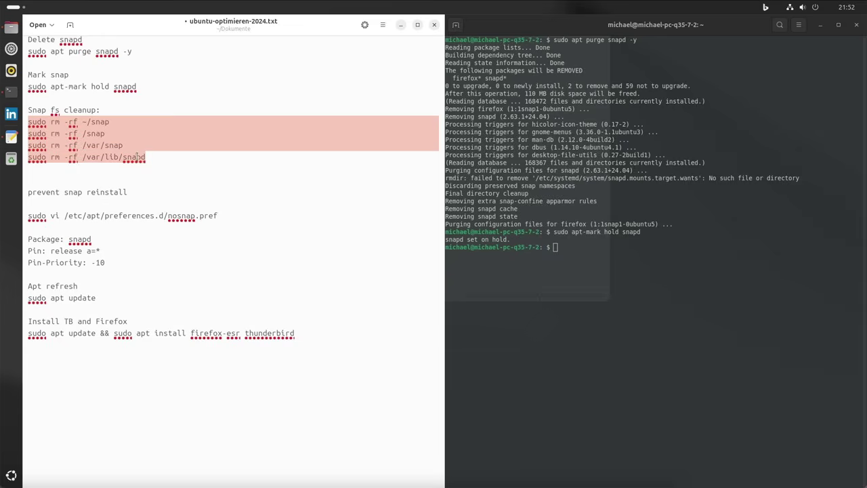
{"action": "right_click", "coordinate": [141, 160]}
{"action": "left_click", "coordinate": [164, 181]}
{"action": "left_click", "coordinate": [553, 248]}
{"action": "right_click", "coordinate": [571, 288]}
{"action": "left_click", "coordinate": [591, 319]}
{"action": "key", "text": "Return"}
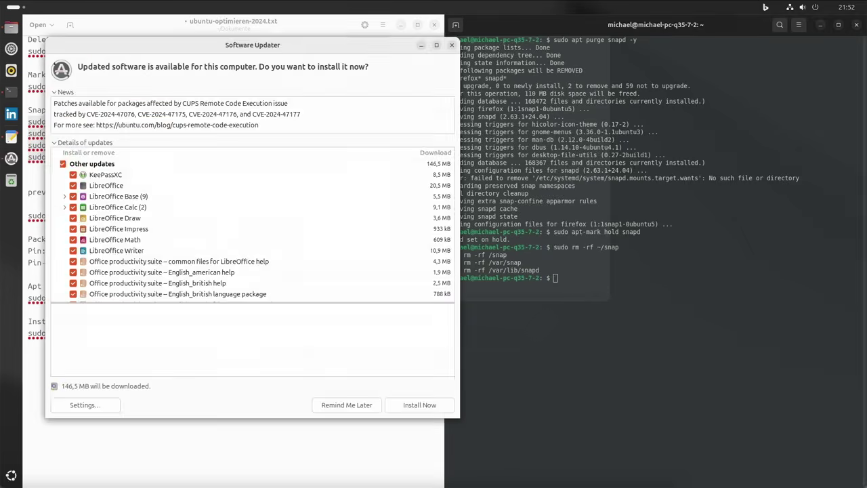
{"action": "left_click", "coordinate": [353, 407]}
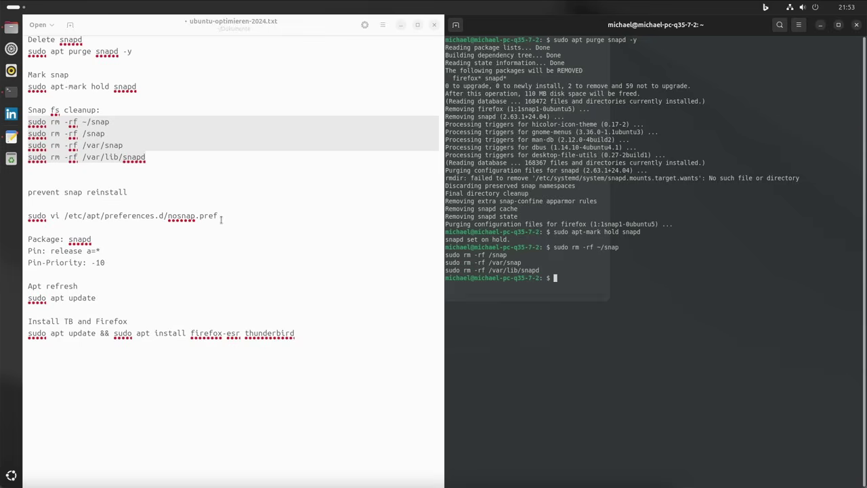
Open /etc/apt/preferences.d/nosnap.pref in vi with the sudo vi command copied from the notes.
{"action": "left_click_drag", "start_coordinate": [223, 217], "coordinate": [28, 215]}
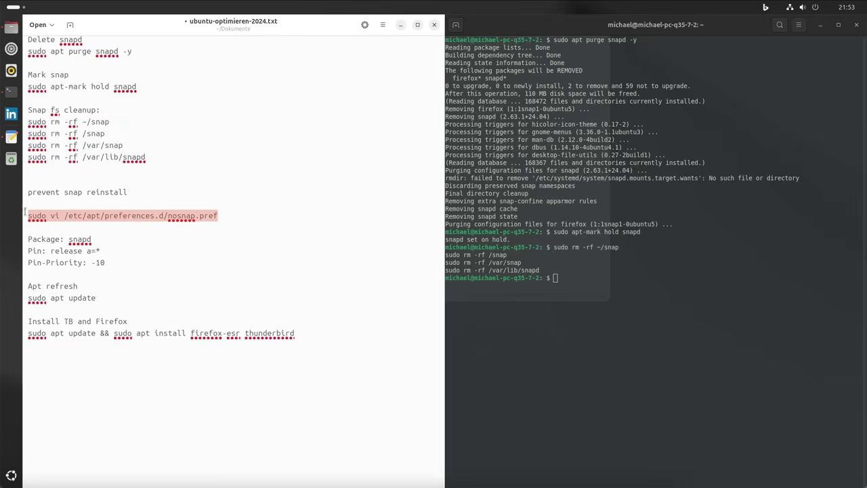
{"action": "right_click", "coordinate": [114, 217]}
{"action": "left_click", "coordinate": [130, 239]}
{"action": "left_click", "coordinate": [607, 344]}
{"action": "right_click", "coordinate": [607, 345]}
{"action": "left_click", "coordinate": [635, 380]}
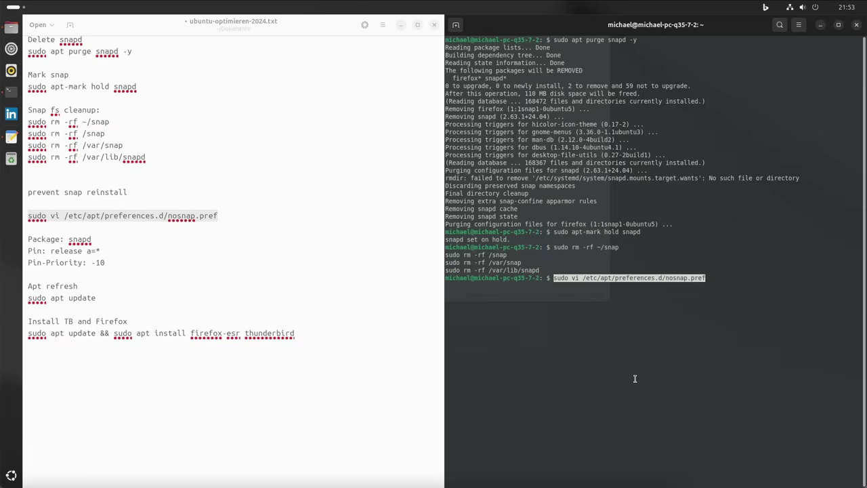
{"action": "key", "text": "Return"}
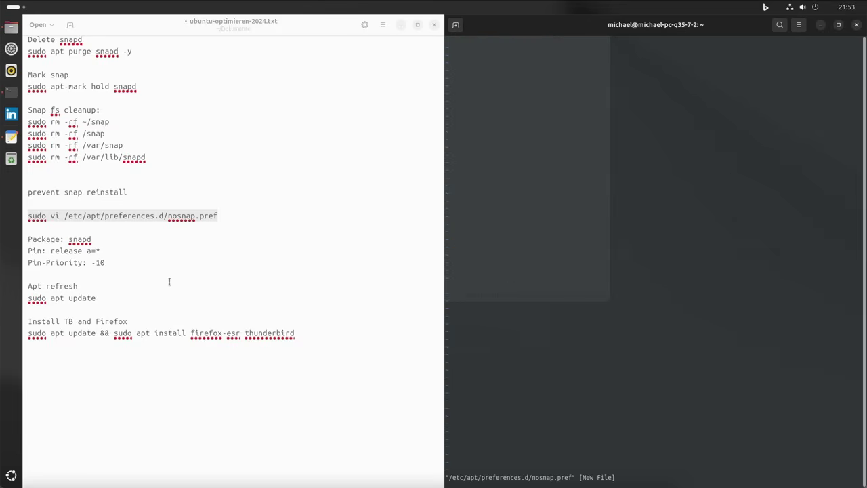
Fill nosnap.pref with the notes' lines Package: snapd, Pin: release a=* and Pin-Priority: -10, and save it with :wq.
{"action": "left_click_drag", "start_coordinate": [106, 263], "coordinate": [30, 240]}
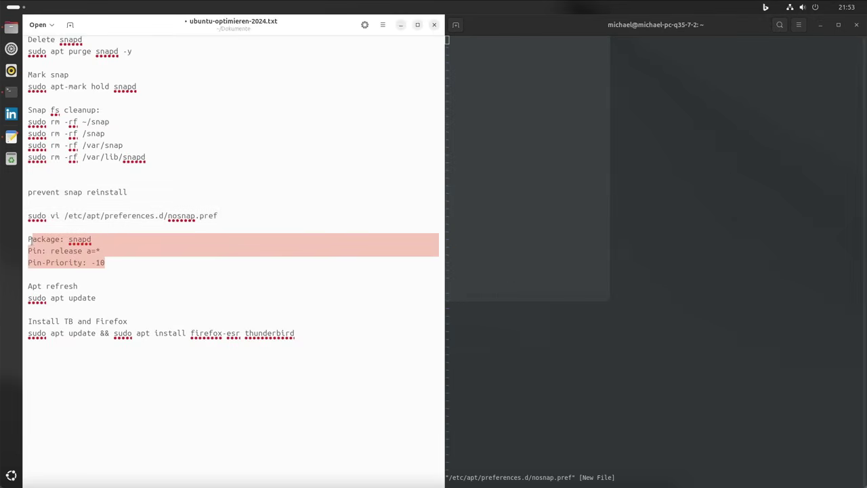
{"action": "right_click", "coordinate": [34, 243]}
{"action": "left_click", "coordinate": [59, 265]}
{"action": "left_click", "coordinate": [480, 180]}
{"action": "right_click", "coordinate": [481, 182]}
{"action": "left_click", "coordinate": [505, 210]}
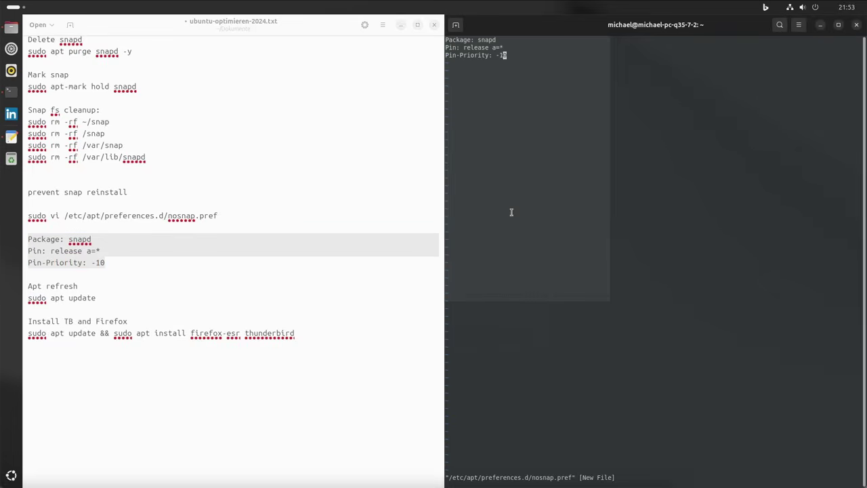
{"action": "key", "text": "Escape"}
{"action": "type", "text": ":wq"}
{"action": "key", "text": "Return"}
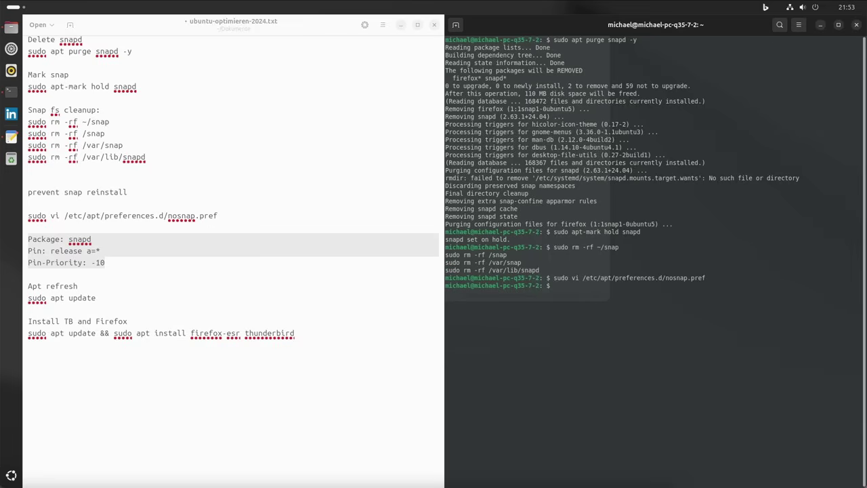
Refresh the package lists with sudo apt update, and install both programs with the notes' sudo apt install firefox-esr thunderbird, confirming with y.
{"action": "type", "text": "sudo apt update"}
{"action": "key", "text": "Return"}
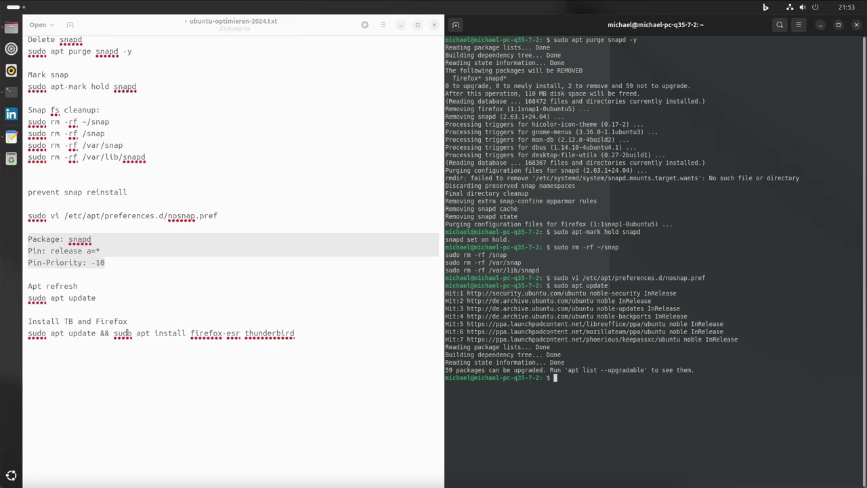
{"action": "left_click_drag", "start_coordinate": [114, 332], "coordinate": [292, 333]}
{"action": "right_click", "coordinate": [286, 334]}
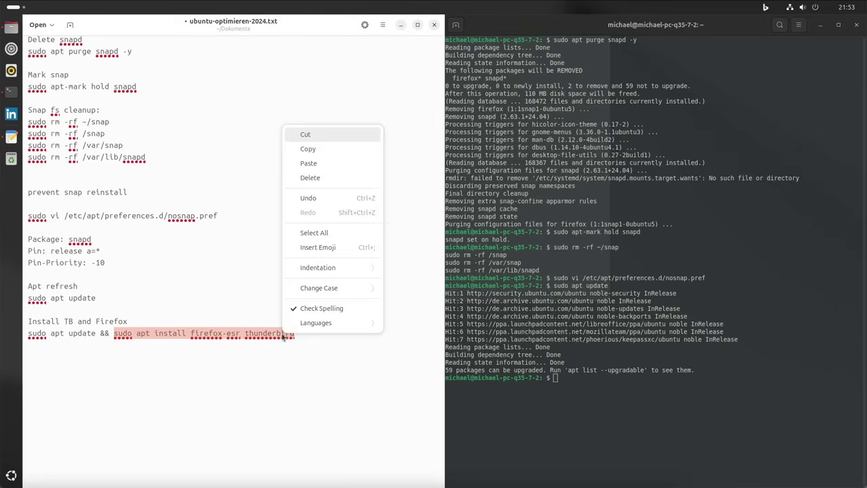
{"action": "left_click", "coordinate": [313, 150]}
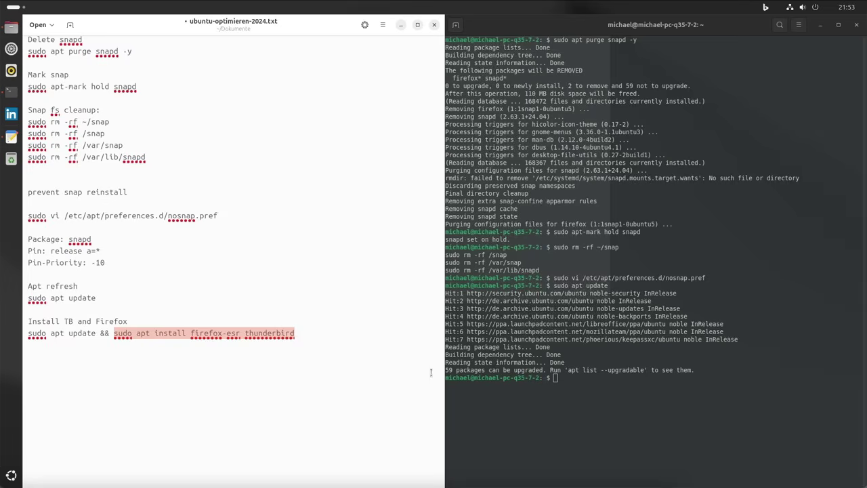
{"action": "left_click", "coordinate": [583, 399]}
{"action": "right_click", "coordinate": [583, 398]}
{"action": "left_click", "coordinate": [637, 331]}
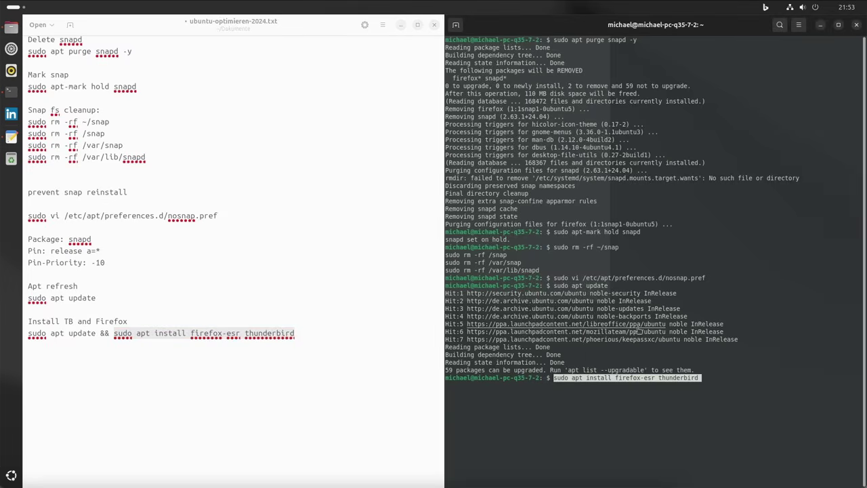
{"action": "key", "text": "Return"}
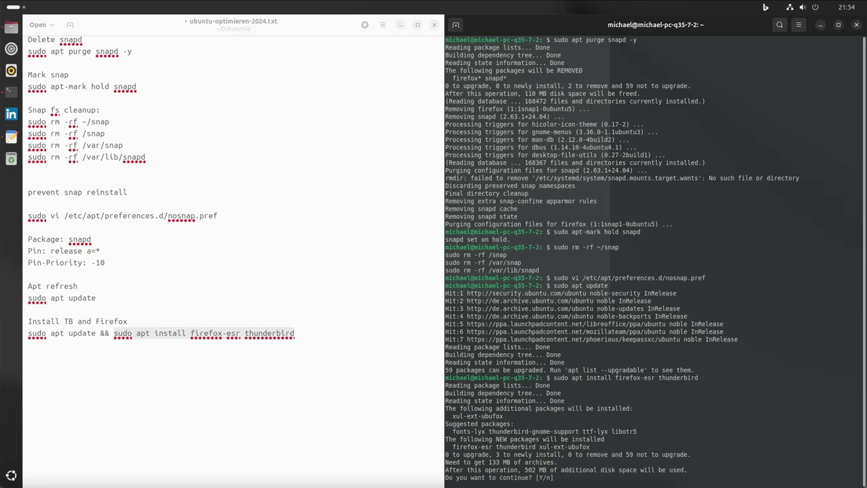
{"action": "type", "text": "y"}
{"action": "key", "text": "Return"}
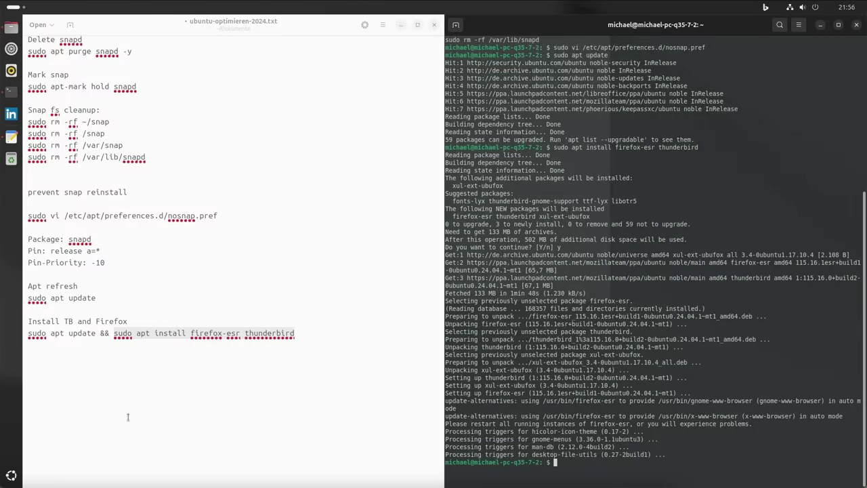
Launch the newly installed Firefox and Thunderbird from the application overview.
{"action": "left_click", "coordinate": [11, 475]}
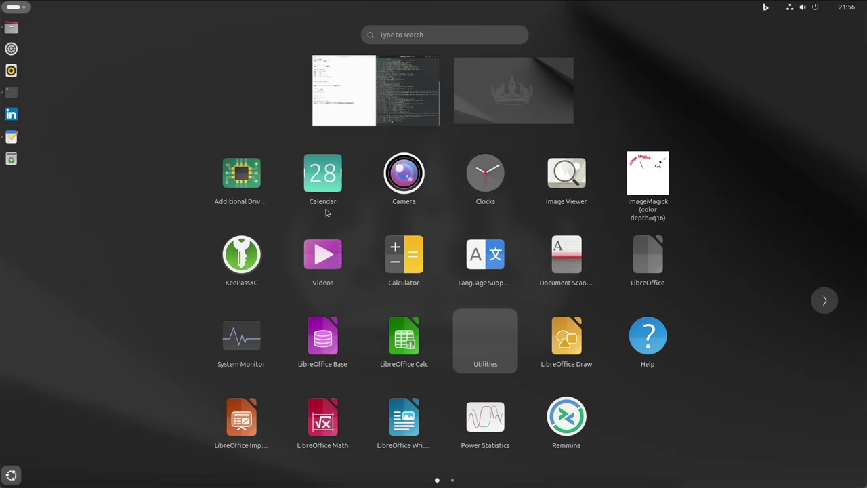
{"action": "left_click", "coordinate": [821, 297]}
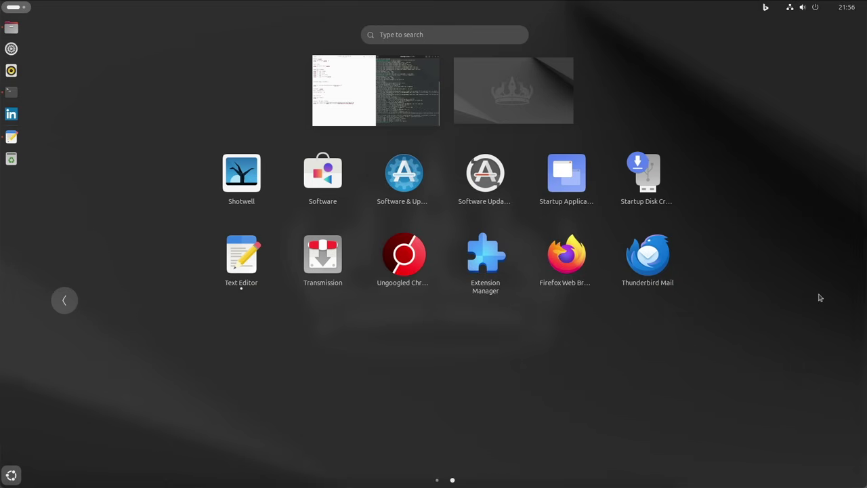
{"action": "left_click", "coordinate": [557, 256]}
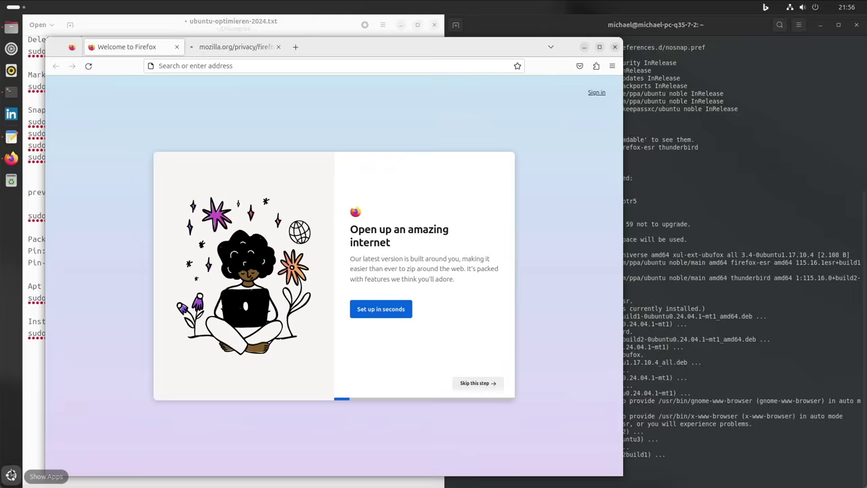
{"action": "left_click", "coordinate": [12, 475]}
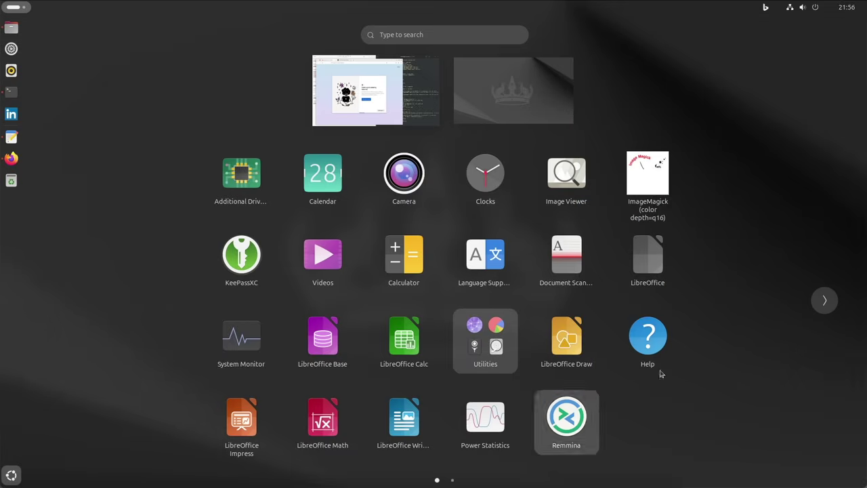
{"action": "left_click", "coordinate": [821, 303]}
{"action": "left_click", "coordinate": [652, 260]}
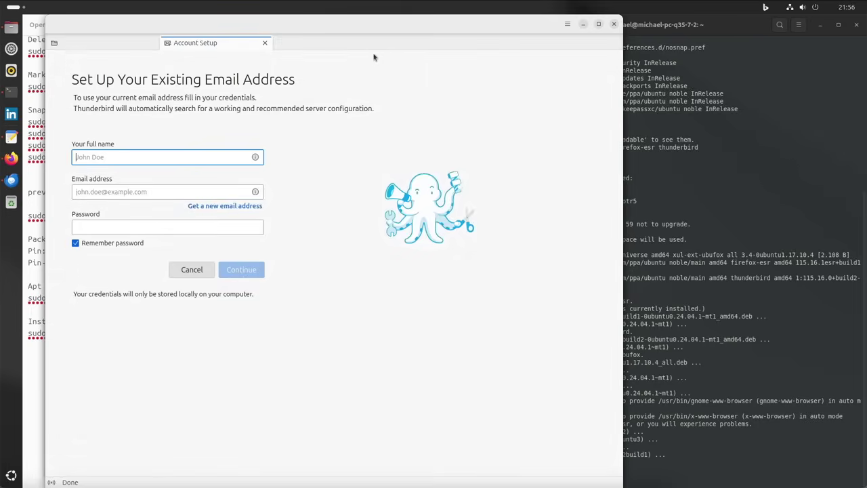
Show Thunderbird's menu bar and view its About information, closing the program when done.
{"action": "right_click", "coordinate": [393, 43]}
{"action": "left_click", "coordinate": [406, 49]}
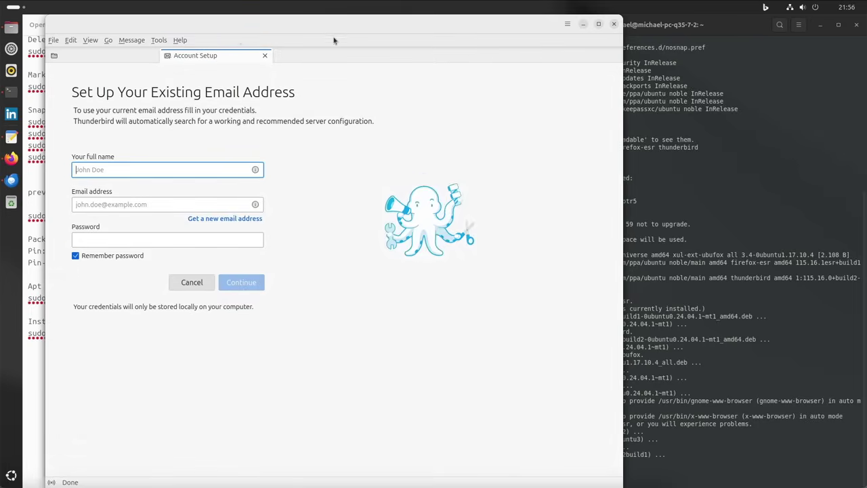
{"action": "left_click", "coordinate": [181, 40]}
{"action": "left_click", "coordinate": [202, 166]}
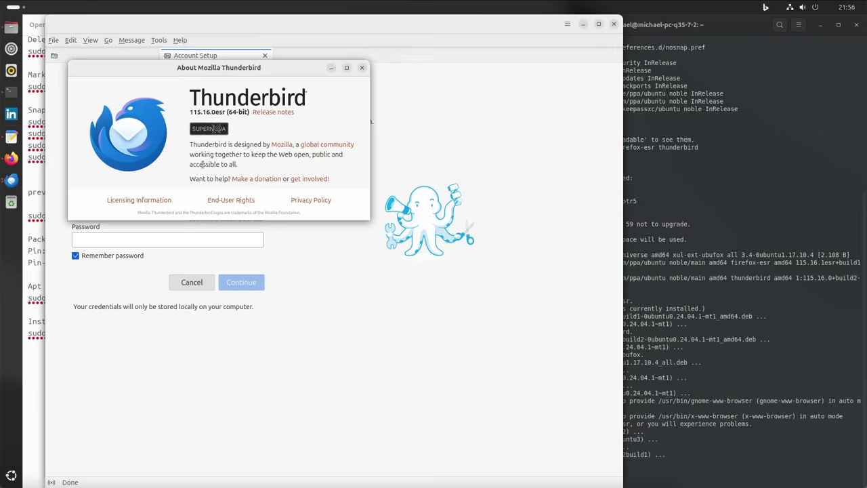
{"action": "left_click", "coordinate": [362, 68]}
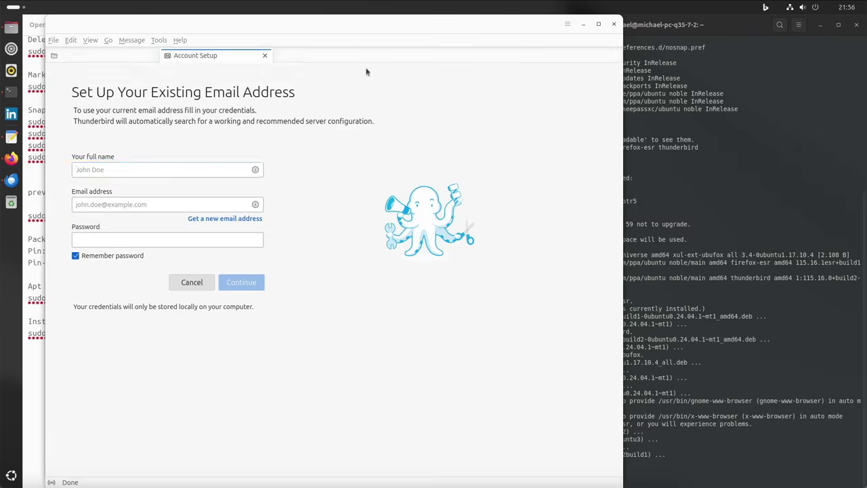
{"action": "left_click", "coordinate": [614, 24]}
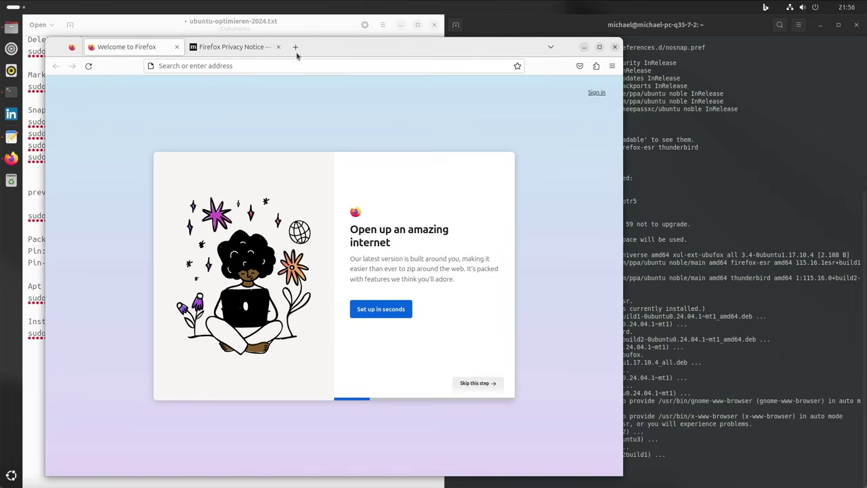
Show Firefox's menu bar and view the About Firefox version information.
{"action": "right_click", "coordinate": [349, 52]}
{"action": "left_click", "coordinate": [381, 119]}
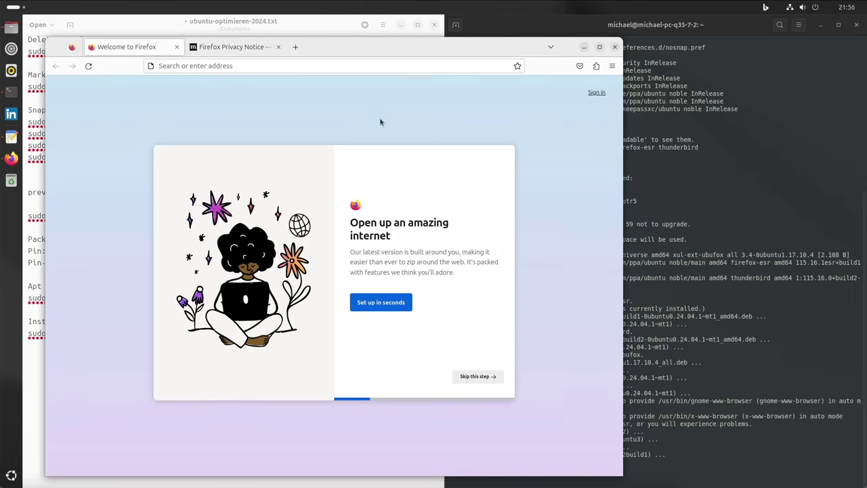
{"action": "left_click", "coordinate": [202, 44]}
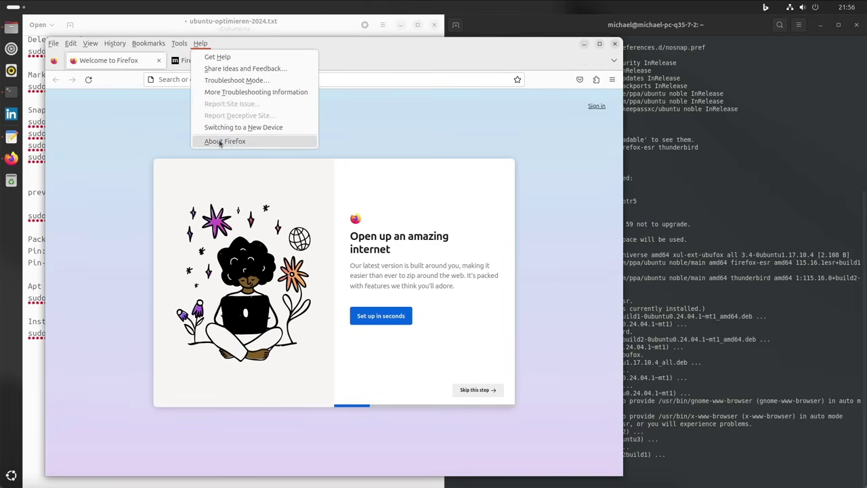
{"action": "left_click", "coordinate": [222, 141]}
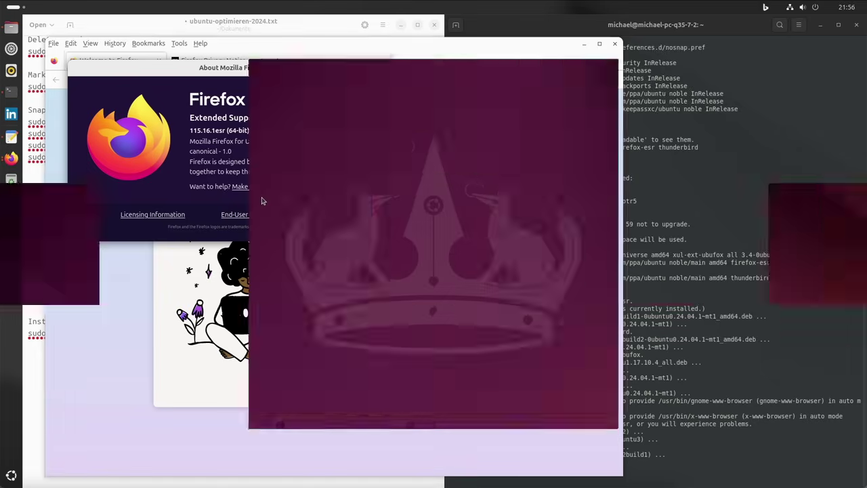